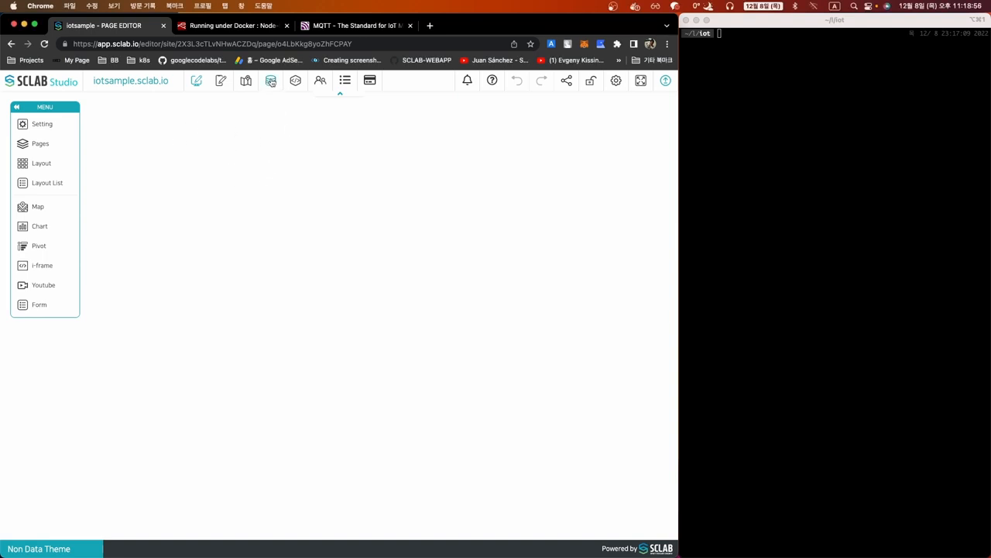
# Open the SCLAB data editor, then view the mqtt.org MQTT publish/subscribe page
pyautogui.click(271, 84)
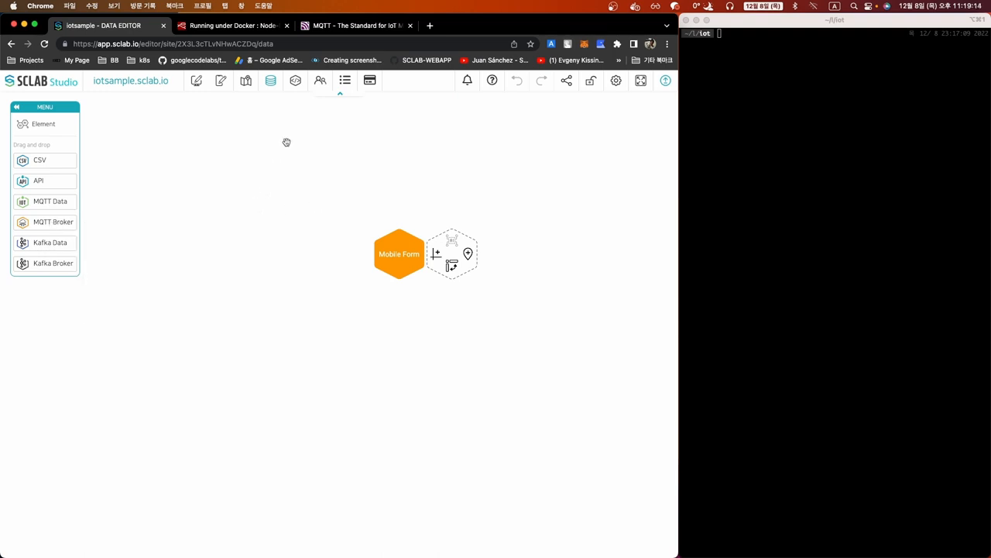
pyautogui.click(356, 25)
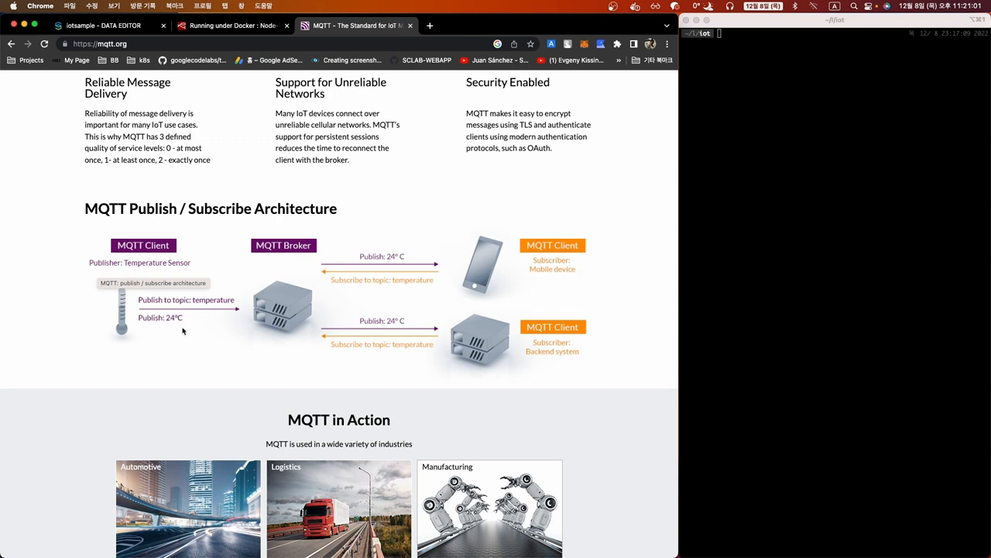
# Copy the Node-RED Docker quick-start docker run command and run it in the terminal
pyautogui.click(107, 26)
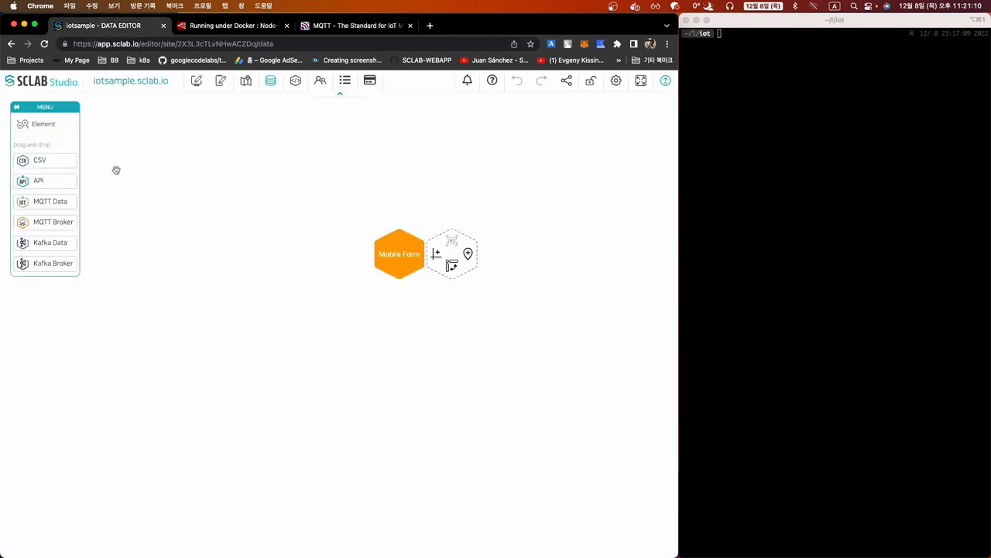
pyautogui.click(232, 24)
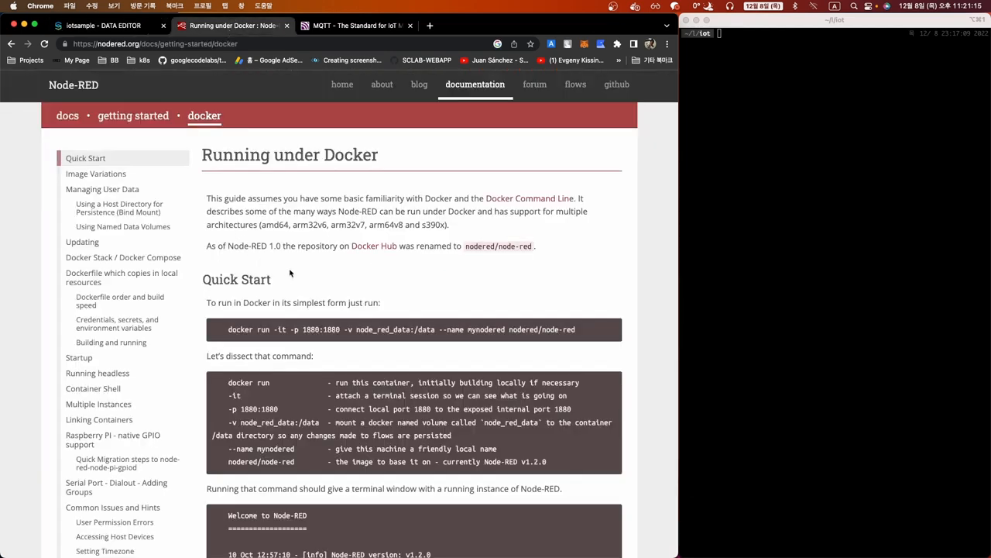
pyautogui.moveTo(227, 330); pyautogui.dragTo(595, 339)
pyautogui.press('super+c')
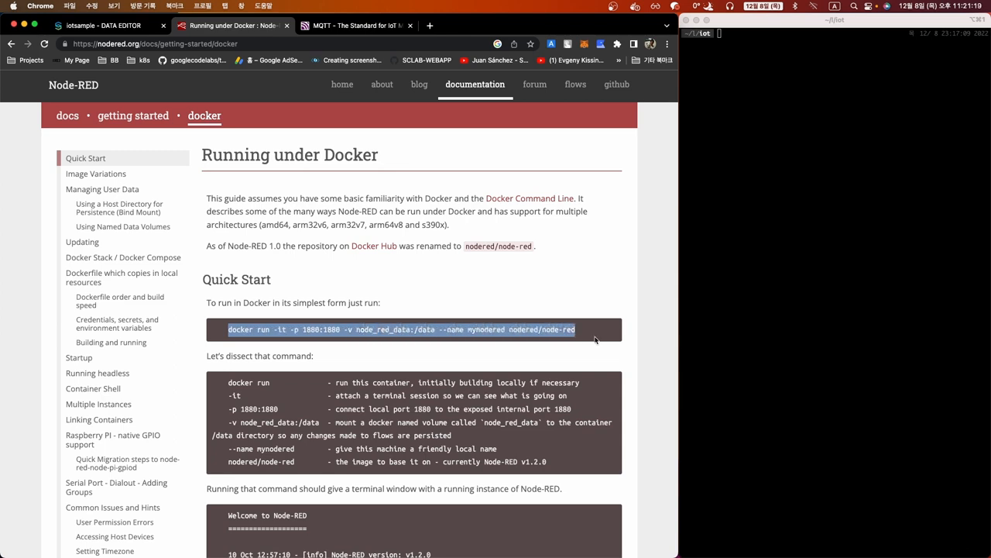
pyautogui.click(738, 265)
pyautogui.press('super+v')
pyautogui.press('Return')
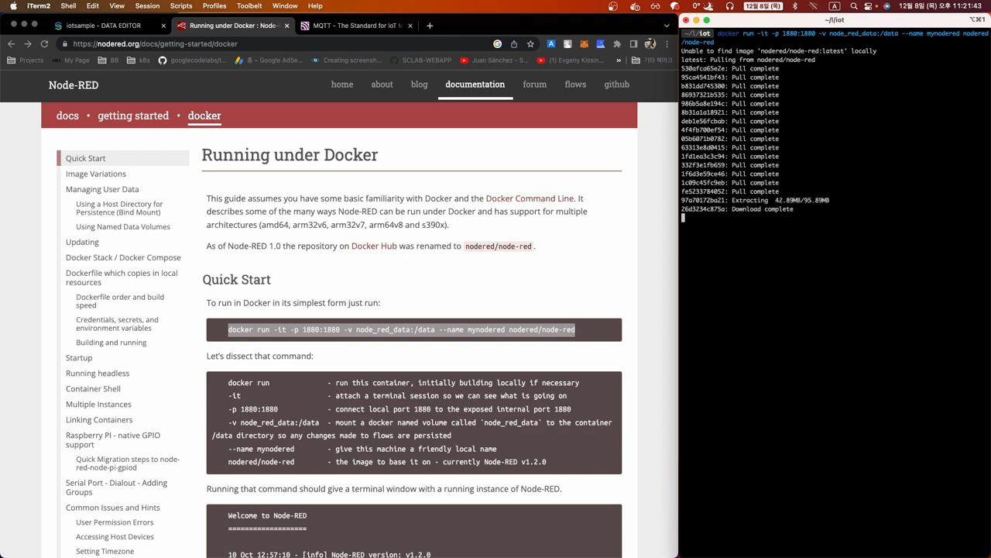
pyautogui.click(332, 181)
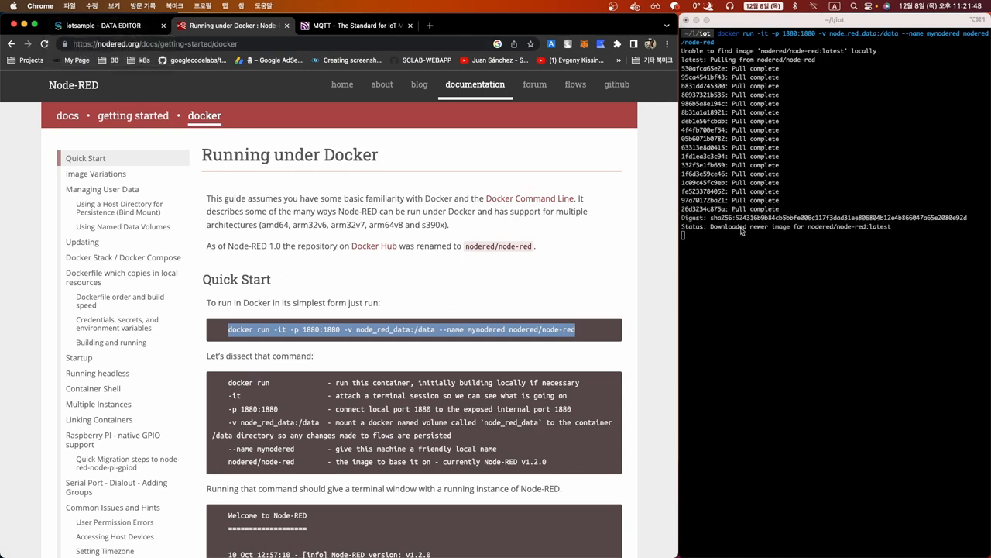
pyautogui.click(312, 209)
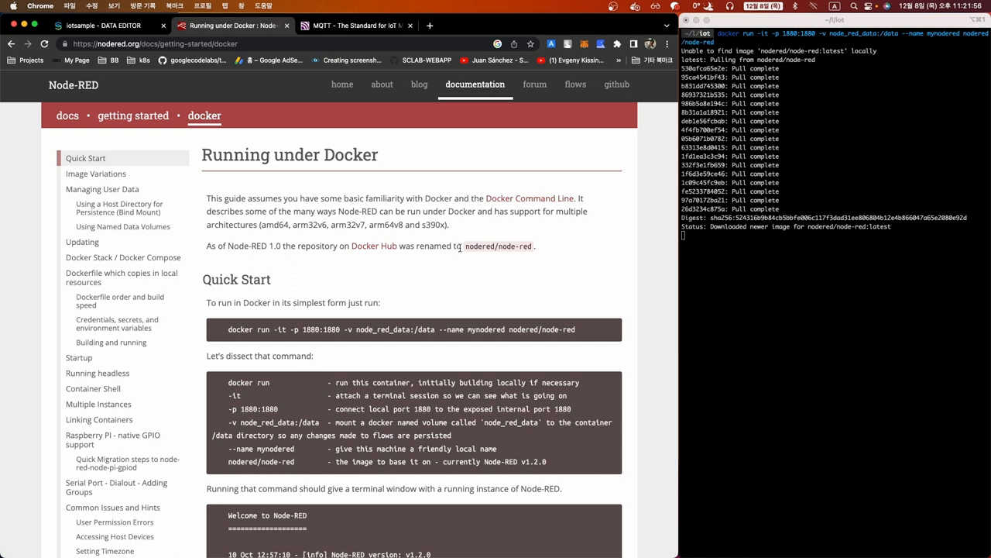
pyautogui.moveTo(461, 246); pyautogui.dragTo(221, 198)
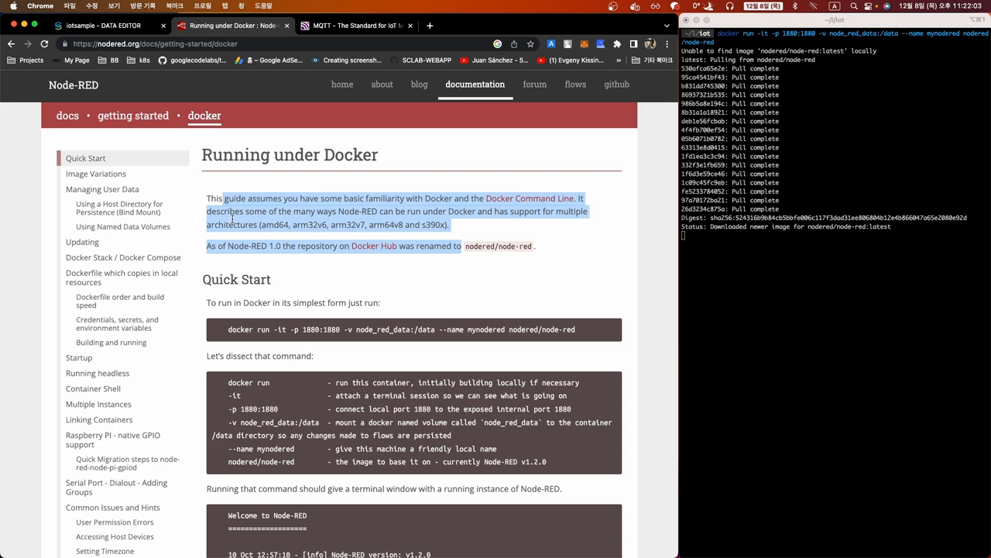
pyautogui.click(229, 210)
pyautogui.moveTo(224, 199); pyautogui.dragTo(496, 246)
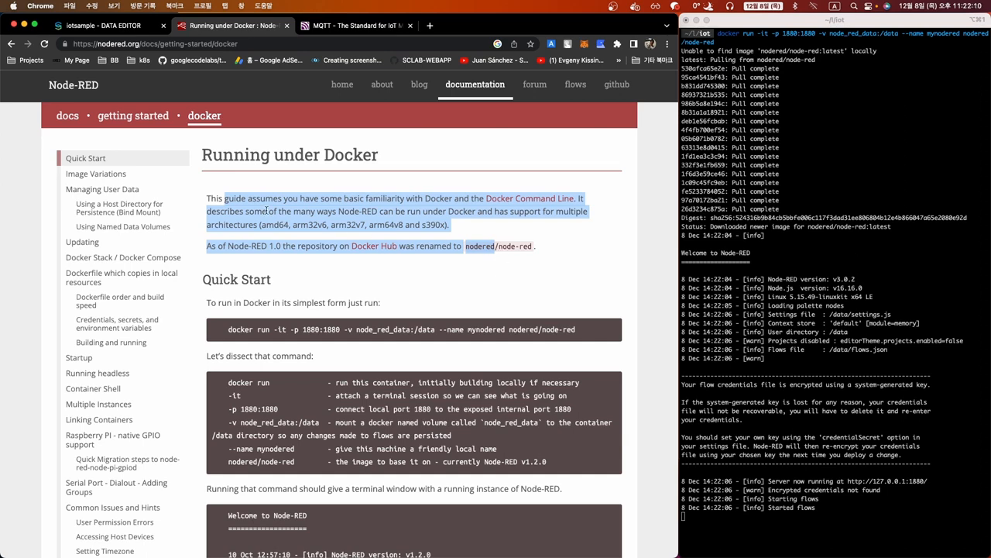
pyautogui.click(224, 200)
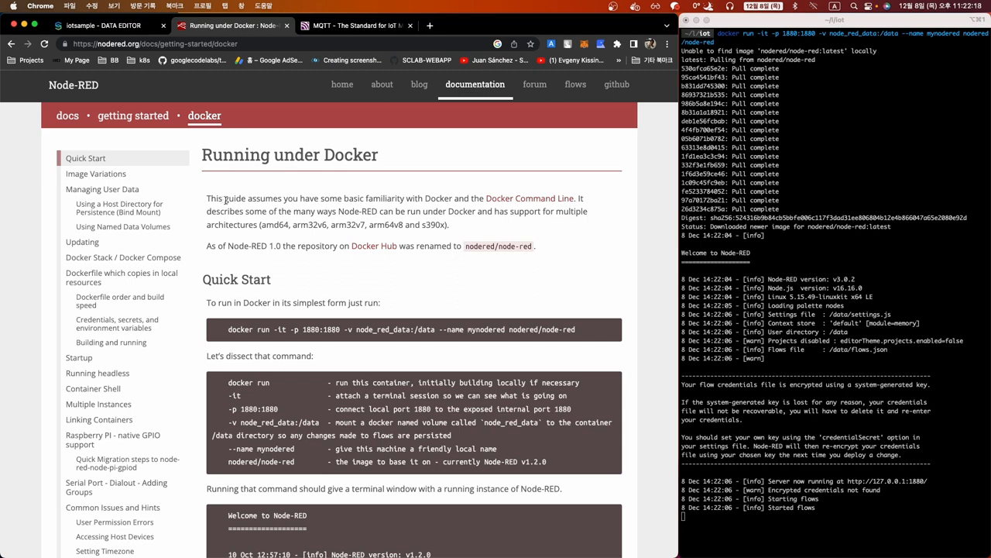
pyautogui.moveTo(224, 200); pyautogui.dragTo(459, 260)
pyautogui.click(458, 259)
pyautogui.click(789, 419)
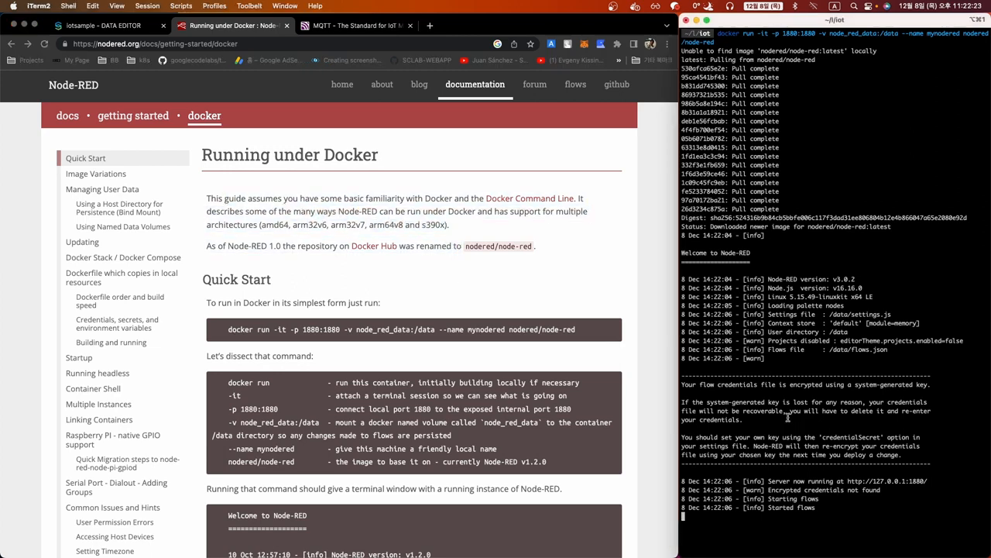
pyautogui.moveTo(849, 481); pyautogui.dragTo(930, 481)
pyautogui.press('super+c')
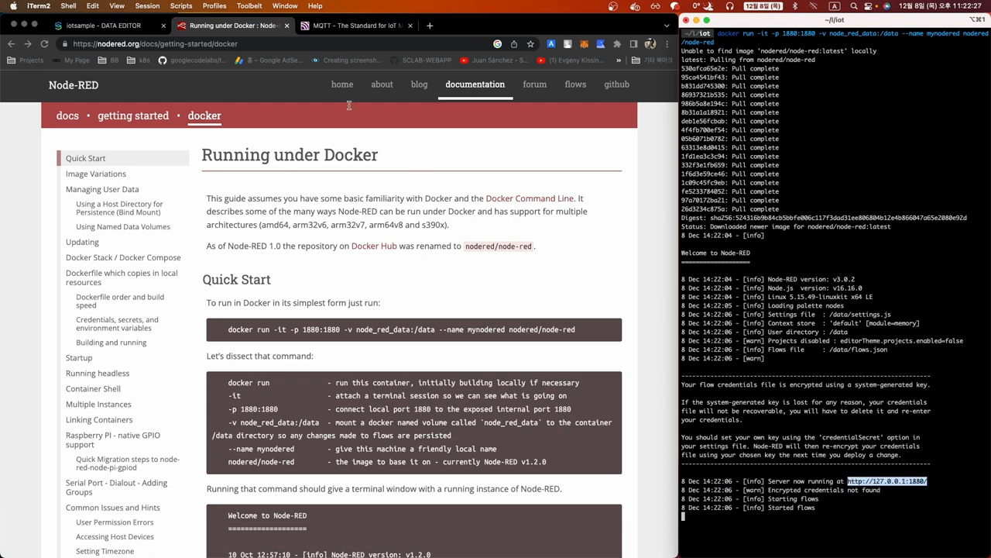
pyautogui.click(430, 26)
pyautogui.press('super+v')
pyautogui.press('Return')
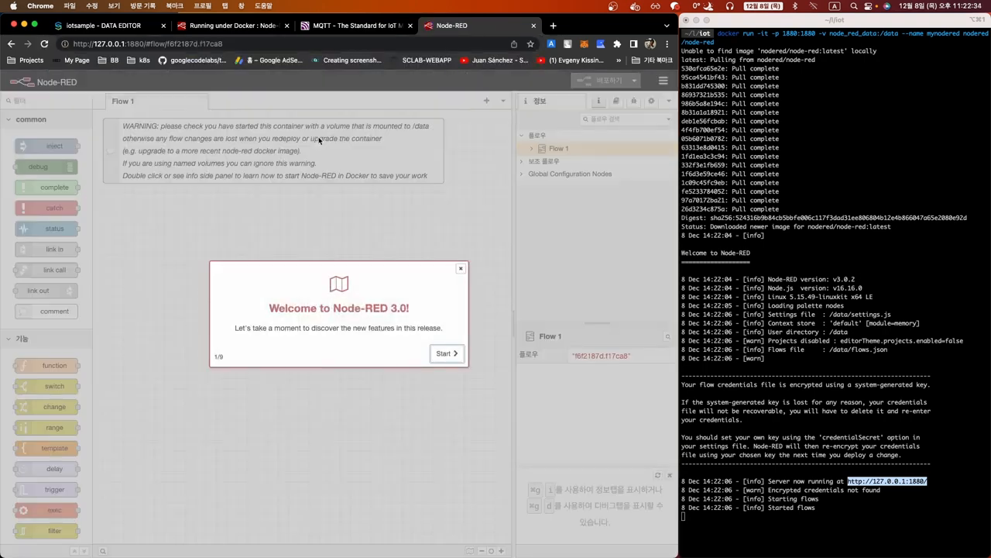
pyautogui.click(460, 268)
pyautogui.click(112, 26)
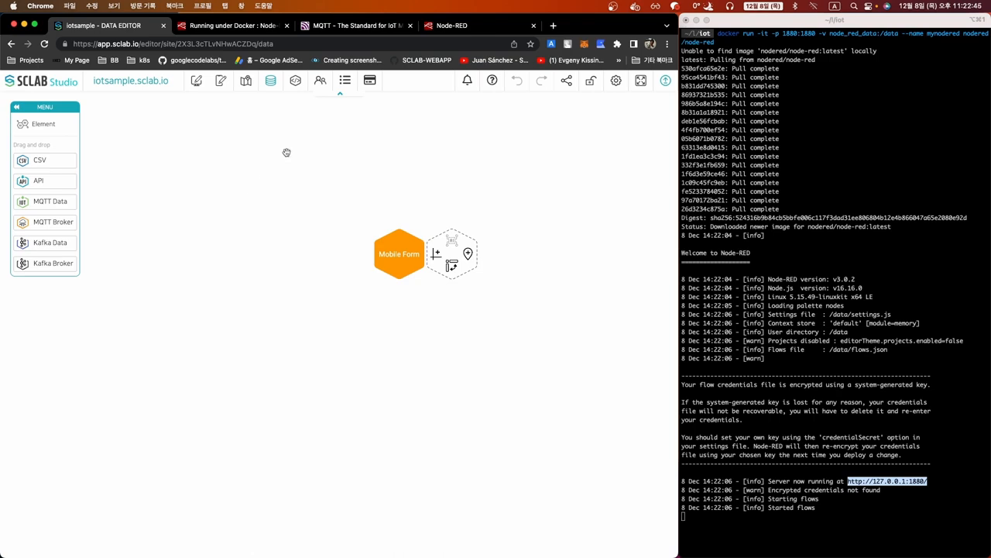
# Go to the SCLAB IoT Server settings under Dev Tool in the data editor
pyautogui.click(349, 25)
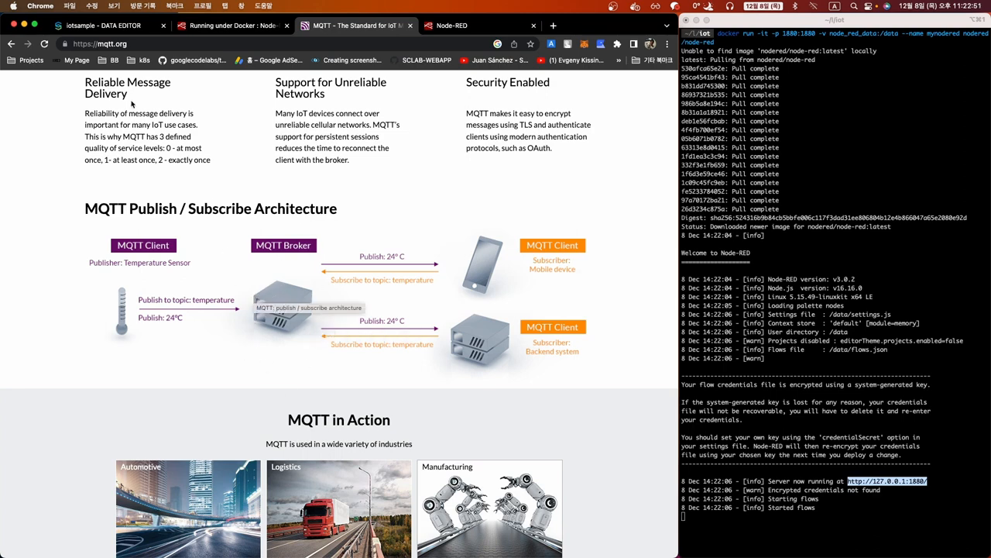
pyautogui.click(126, 27)
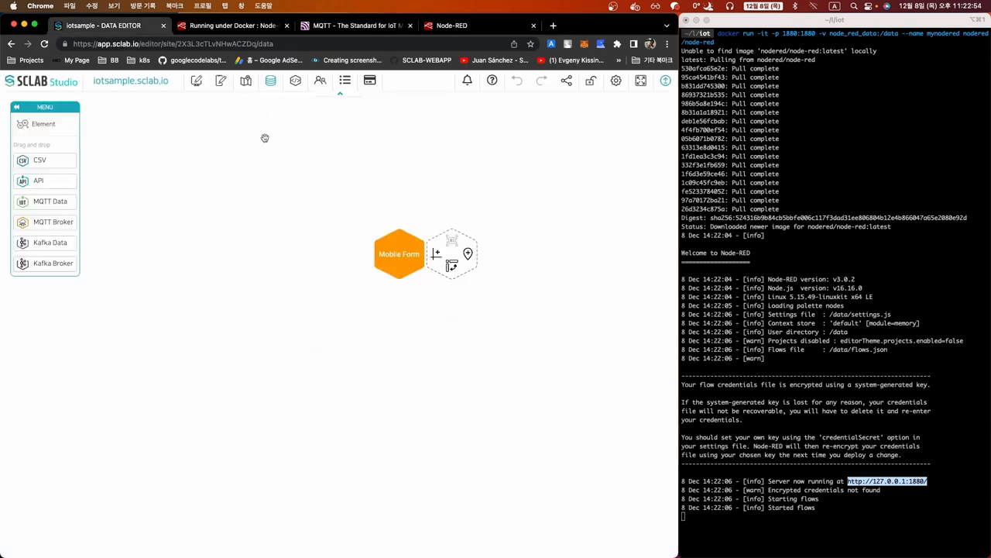
pyautogui.click(295, 82)
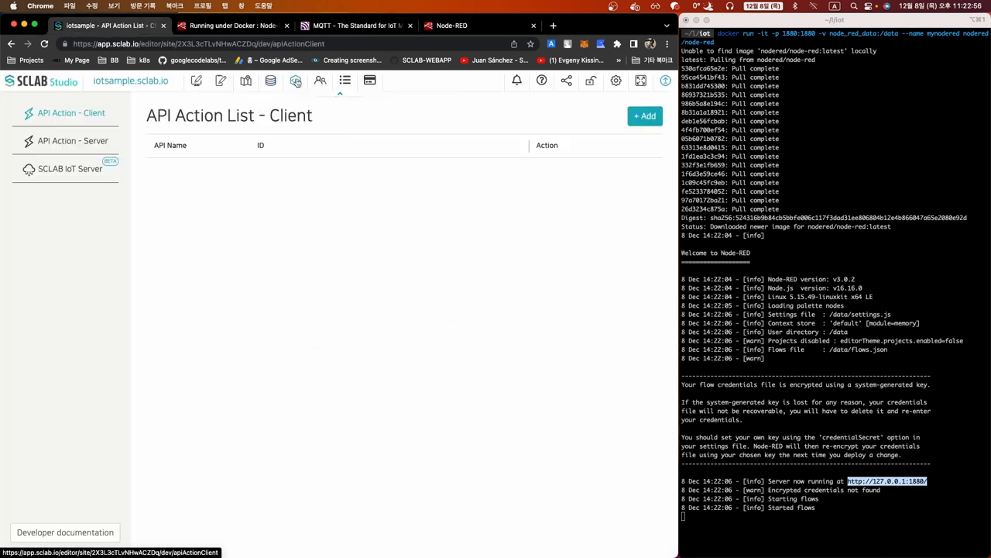
pyautogui.click(63, 172)
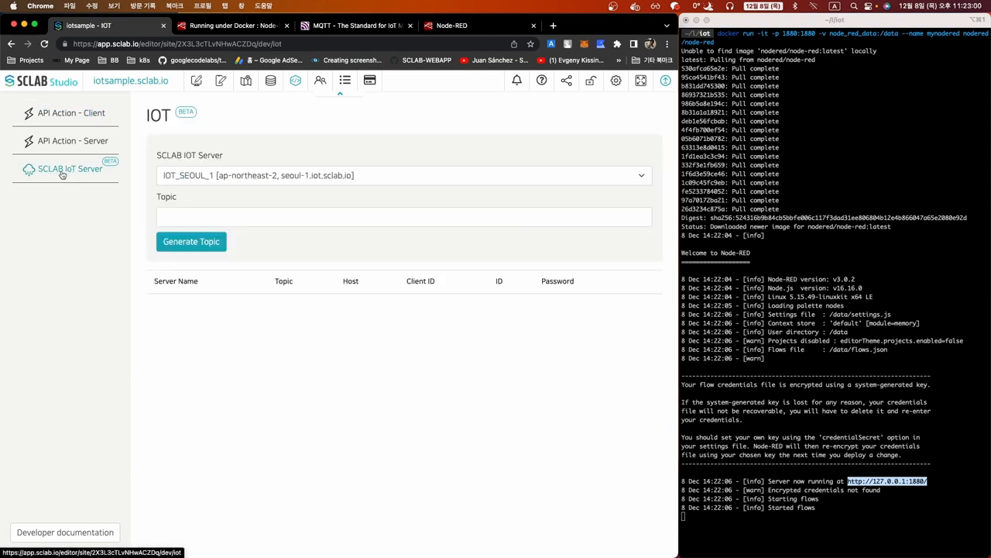
# Generate MQTT topic temp2 after the name temp is reported unavailable
pyautogui.click(205, 216)
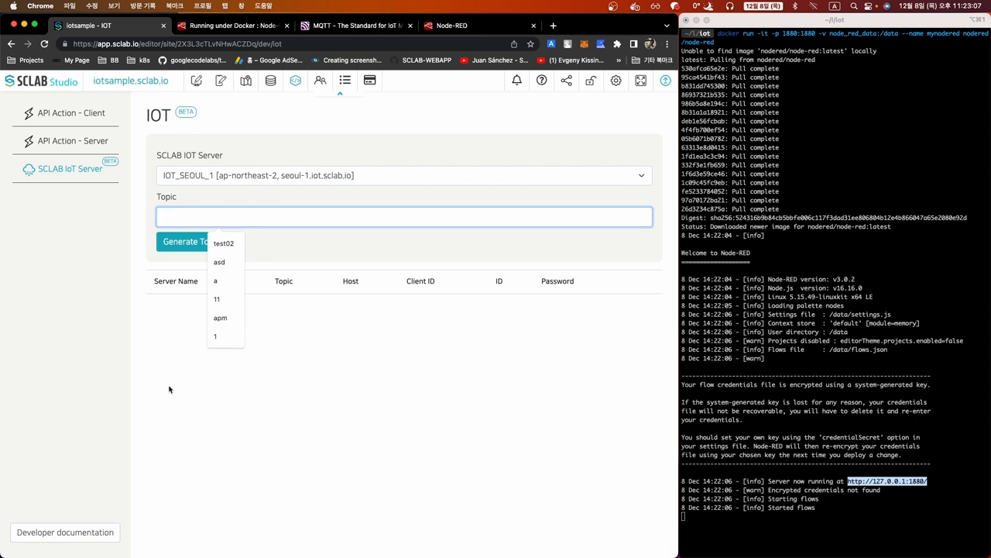
pyautogui.write('temp')
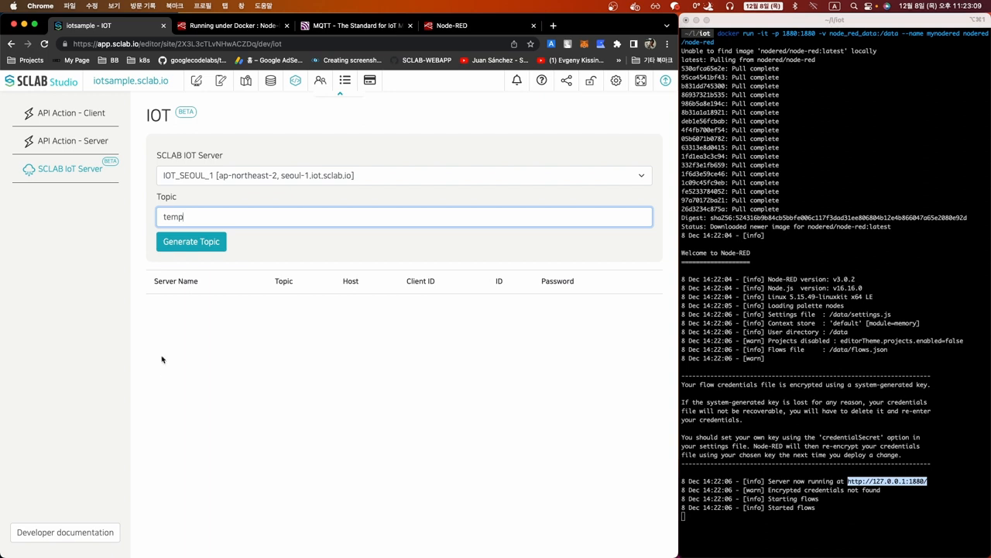
pyautogui.click(188, 246)
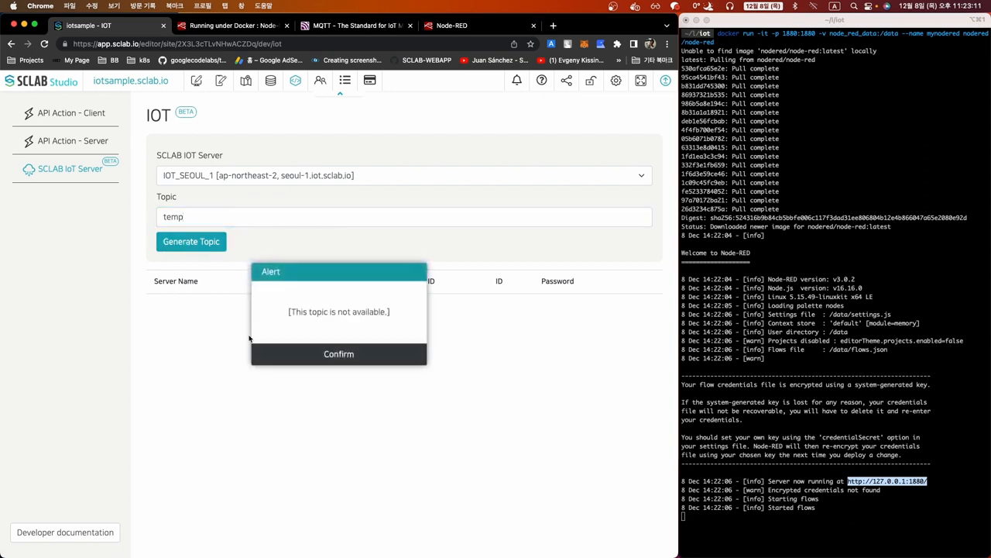
pyautogui.click(314, 355)
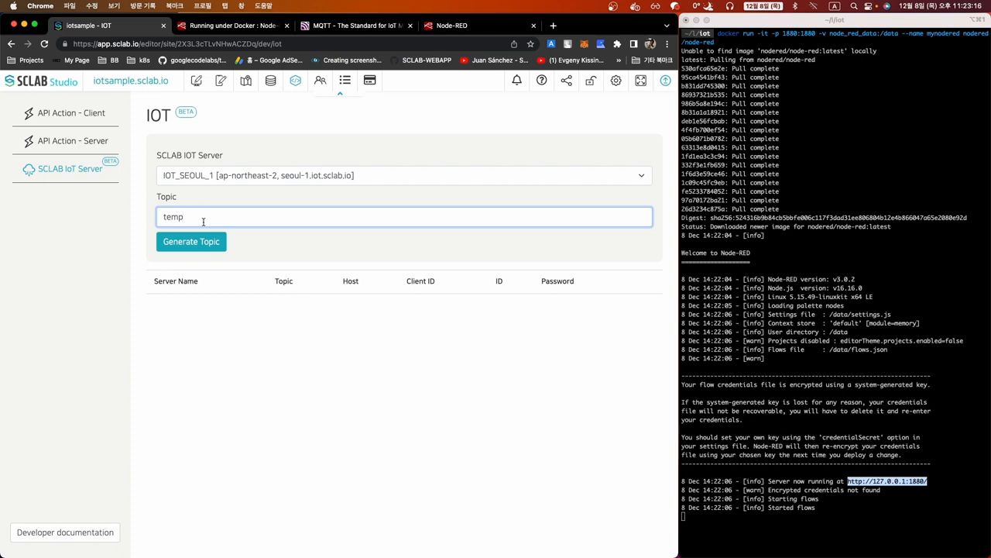
pyautogui.write('2')
pyautogui.click(203, 237)
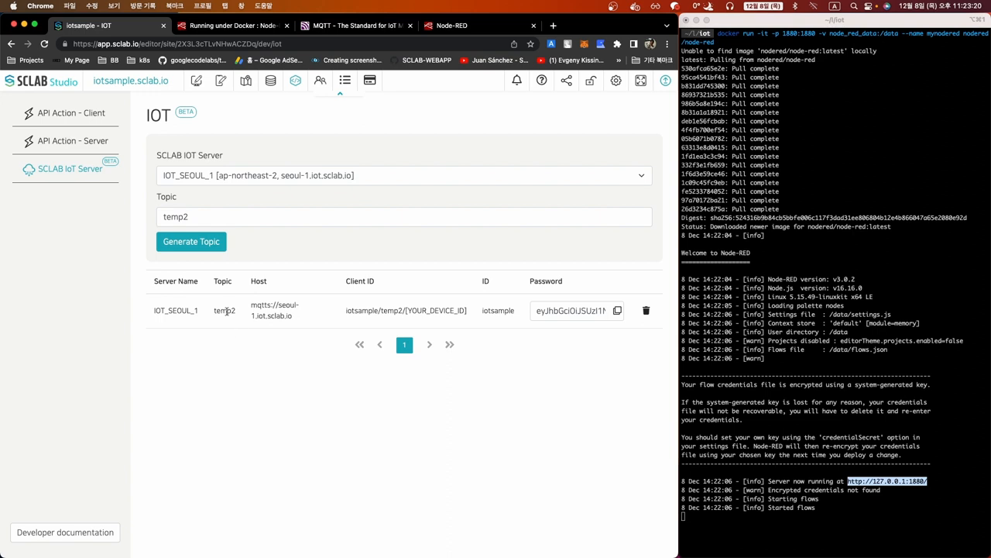
pyautogui.doubleClick(225, 311)
pyautogui.click(228, 359)
# Replace Flow 1's warning comment with an mqtt out node and open its settings
pyautogui.click(454, 27)
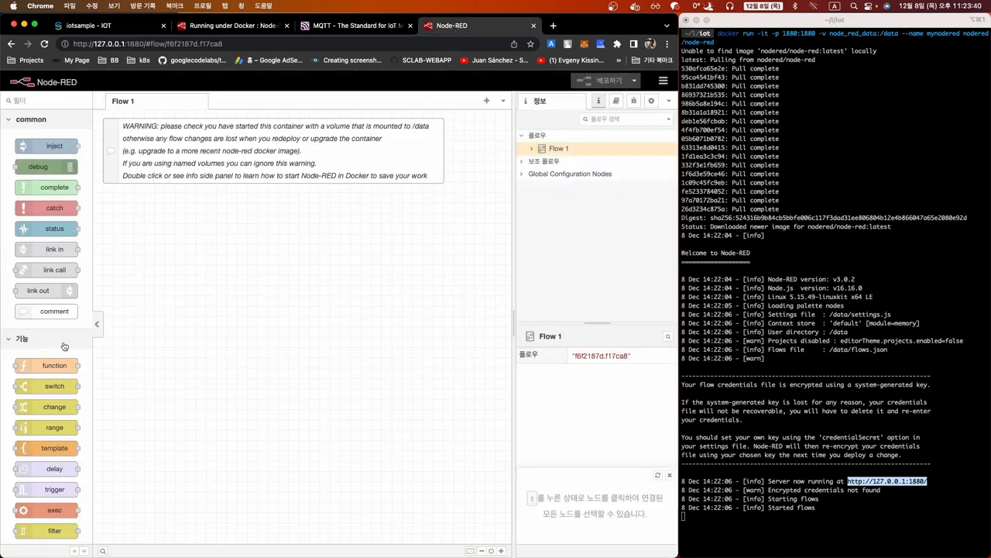
pyautogui.scroll(-5, 67, 345)
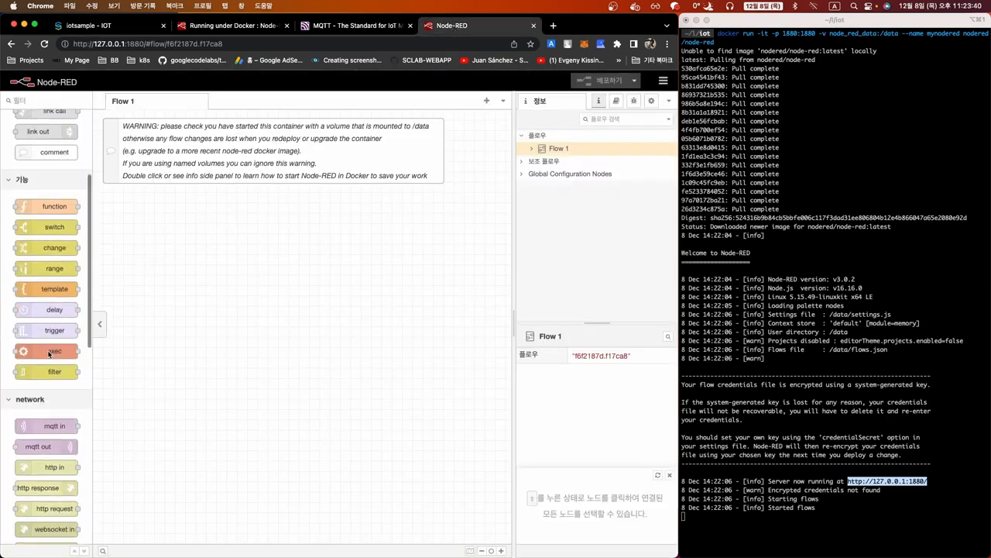
pyautogui.click(398, 147)
pyautogui.press('Delete')
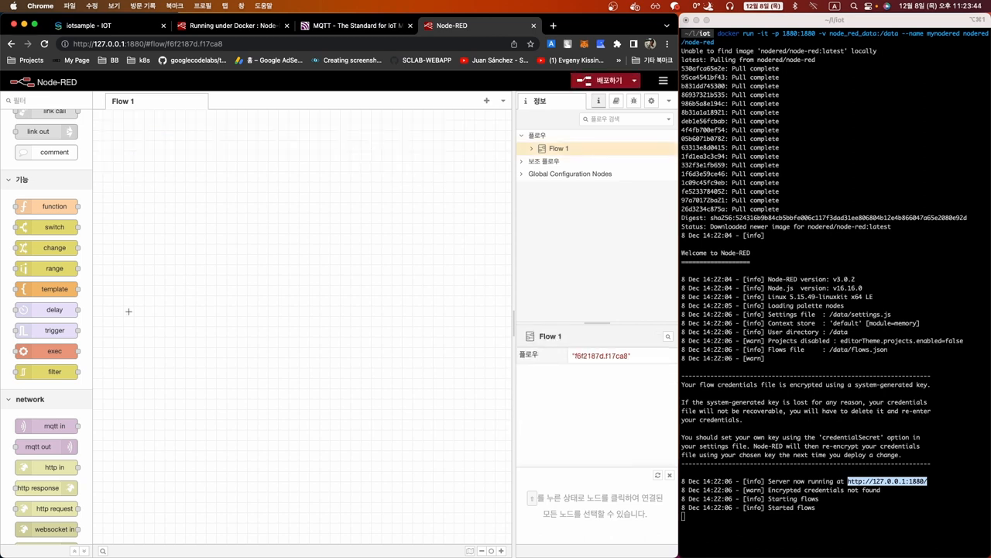
pyautogui.scroll(-5, 46, 317)
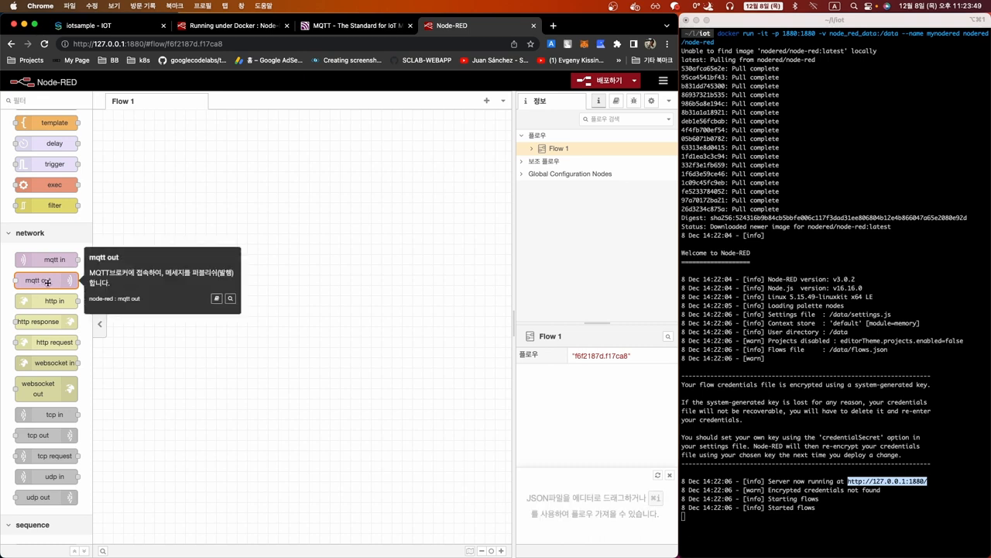
pyautogui.moveTo(43, 282); pyautogui.dragTo(210, 234)
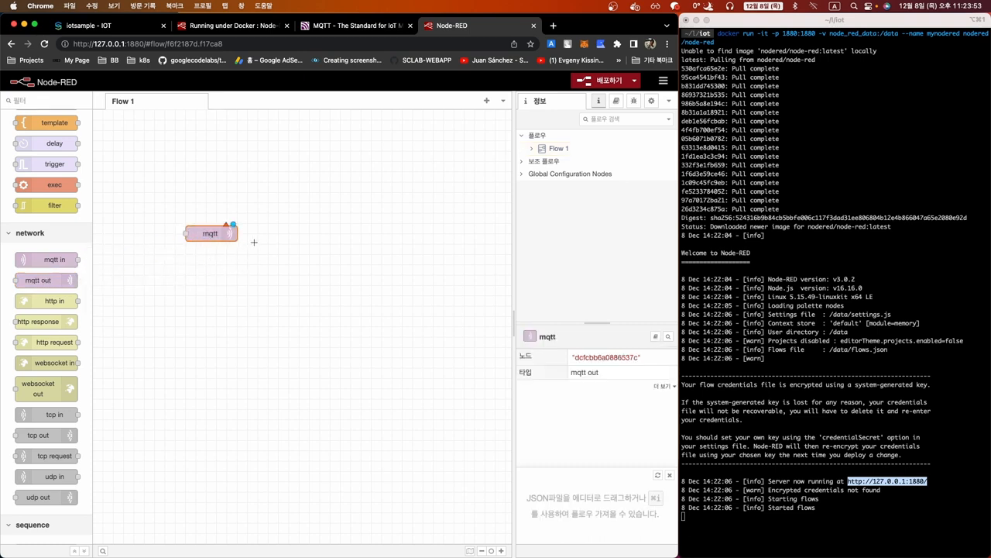
pyautogui.doubleClick(207, 234)
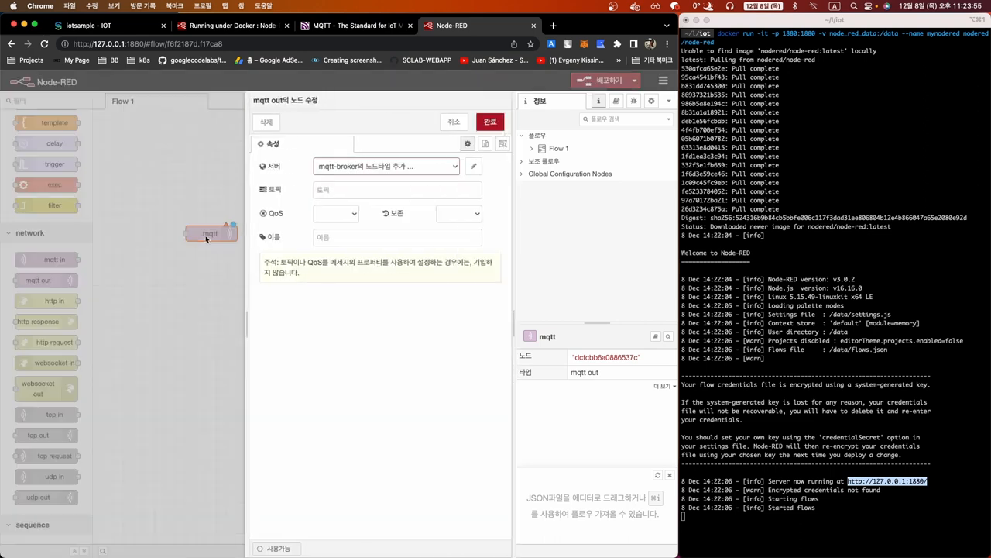
# Create a new broker named sclabiot with server seoul-1.iot.sclab.io copied from SCLAB
pyautogui.click(473, 166)
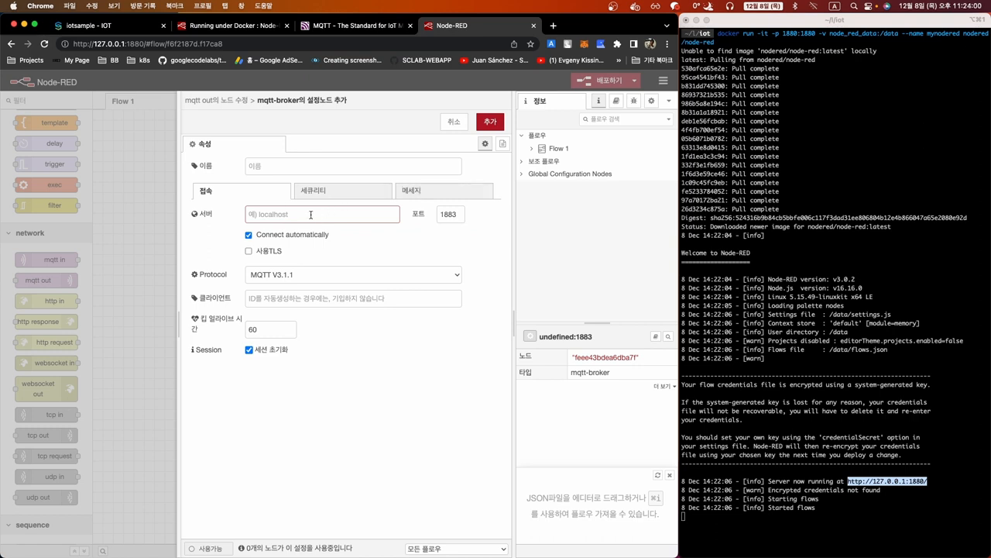
pyautogui.write('sclabiot')
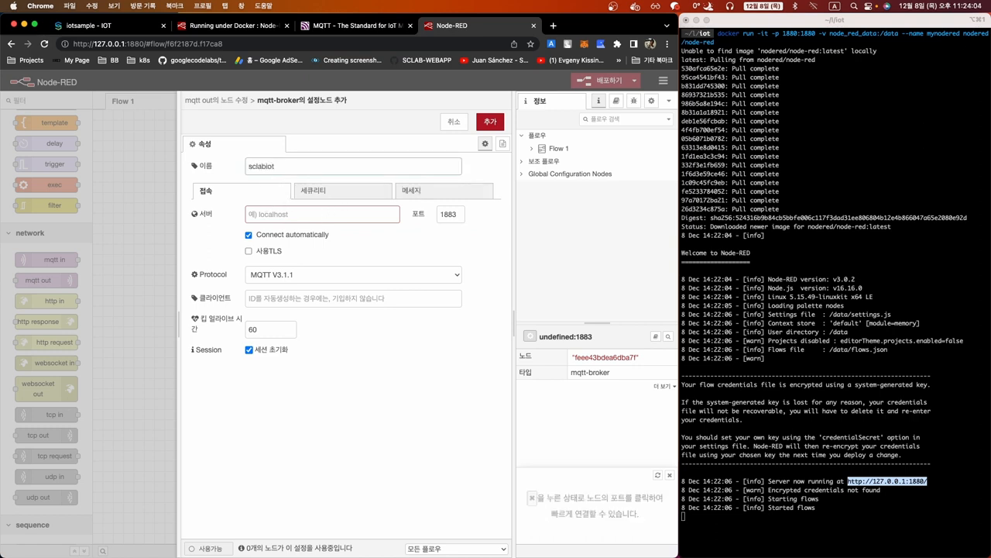
pyautogui.click(272, 217)
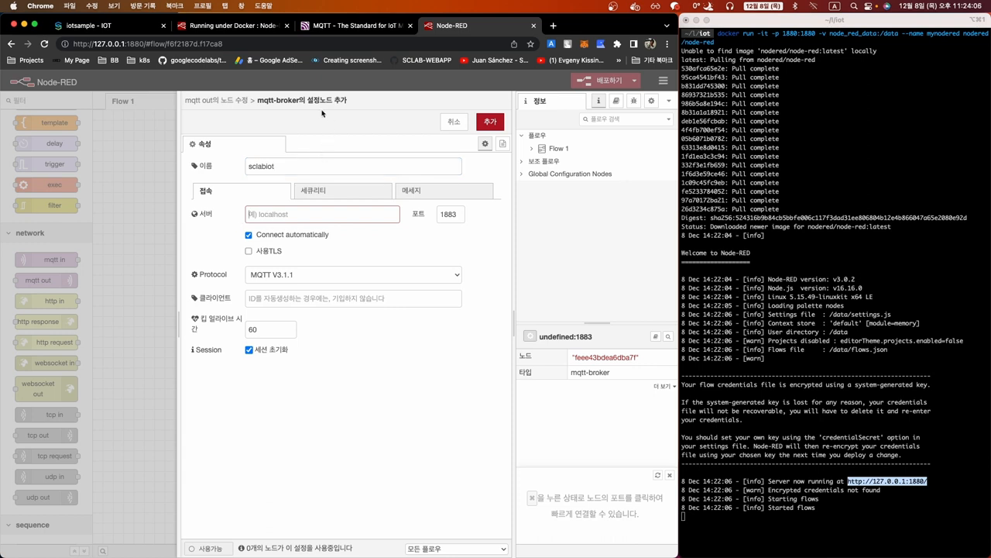
pyautogui.click(119, 28)
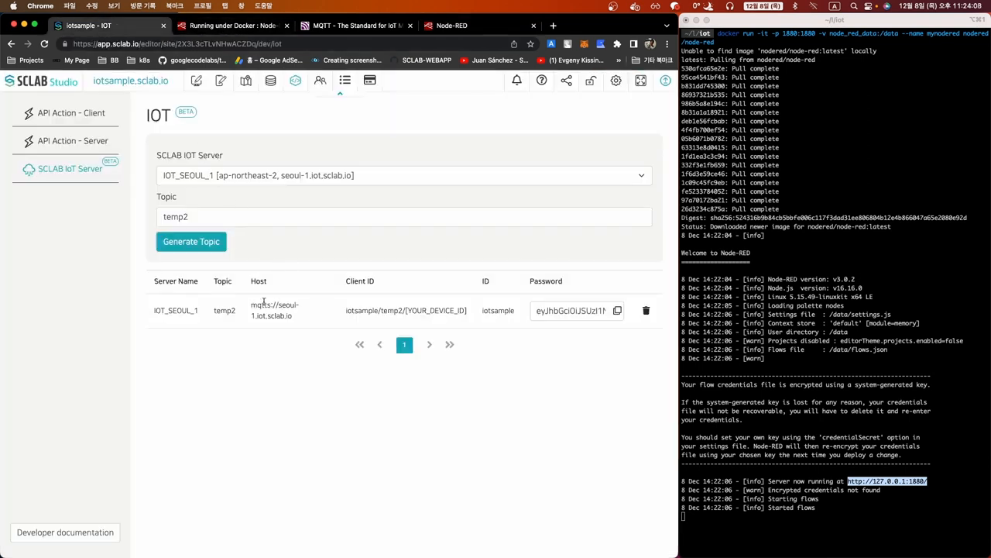
pyautogui.moveTo(279, 307); pyautogui.dragTo(300, 321)
pyautogui.press('super+c')
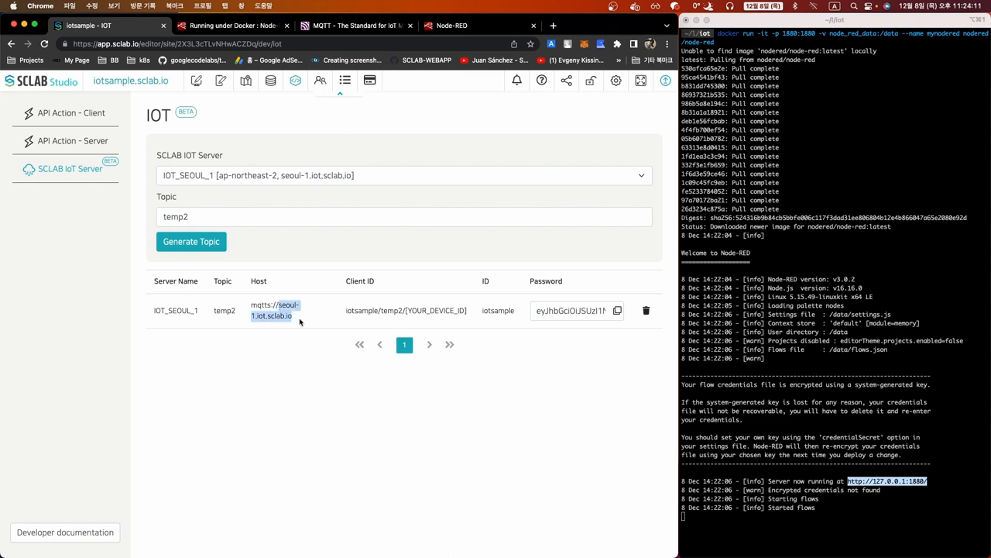
pyautogui.click(454, 26)
pyautogui.click(273, 214)
pyautogui.press('super+v')
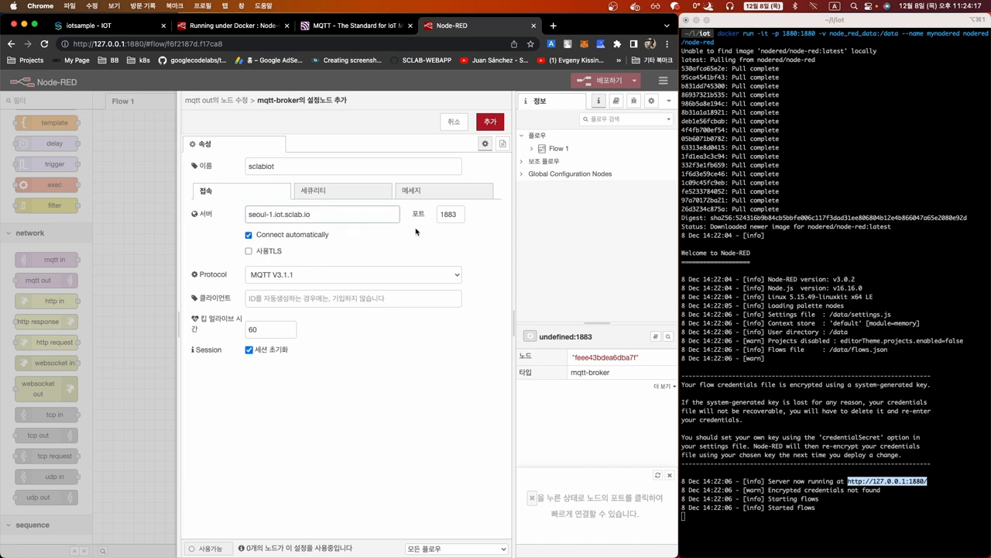
# Set the broker port to 8883, enable TLS, and keep MQTT V3.1.1
pyautogui.click(442, 217)
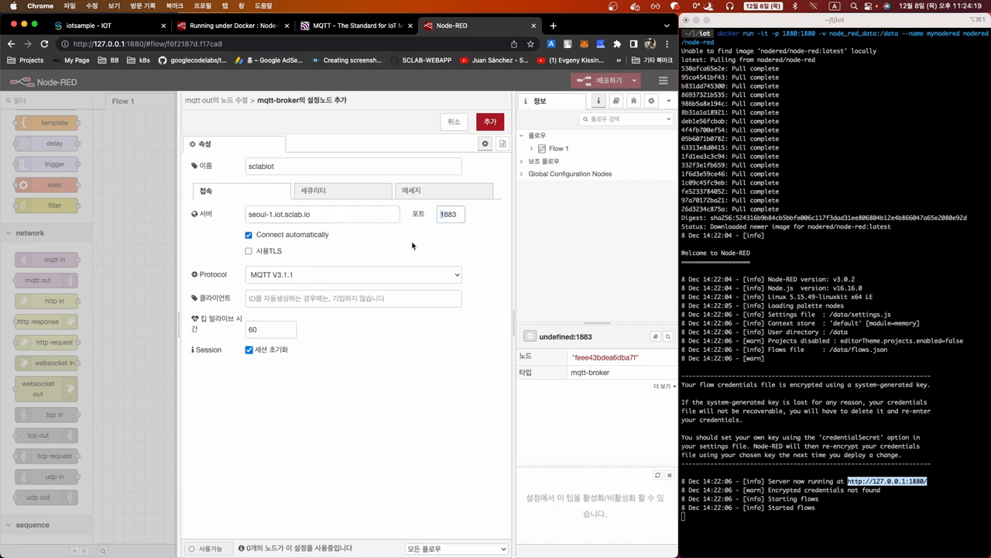
pyautogui.write('8')
pyautogui.doubleClick(449, 216)
pyautogui.click(394, 239)
pyautogui.click(248, 252)
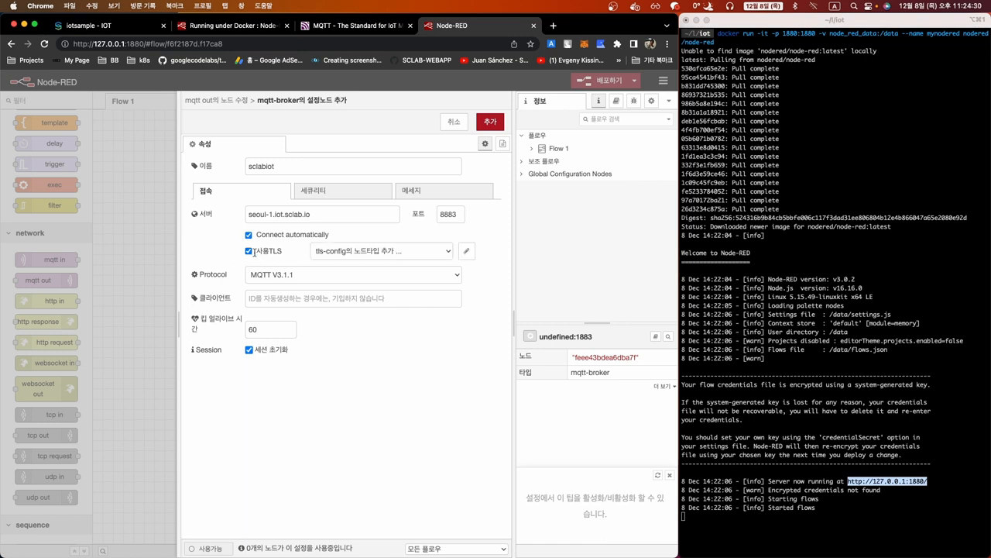
pyautogui.click(290, 277)
pyautogui.click(289, 276)
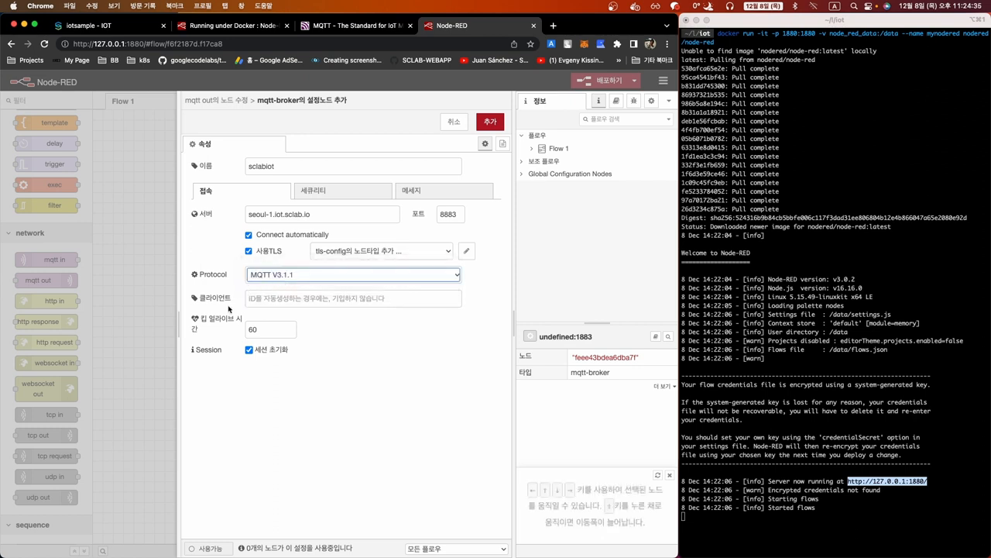
# Paste SCLAB's client ID template and change it to iotsample/temp2/node-red-1
pyautogui.click(264, 301)
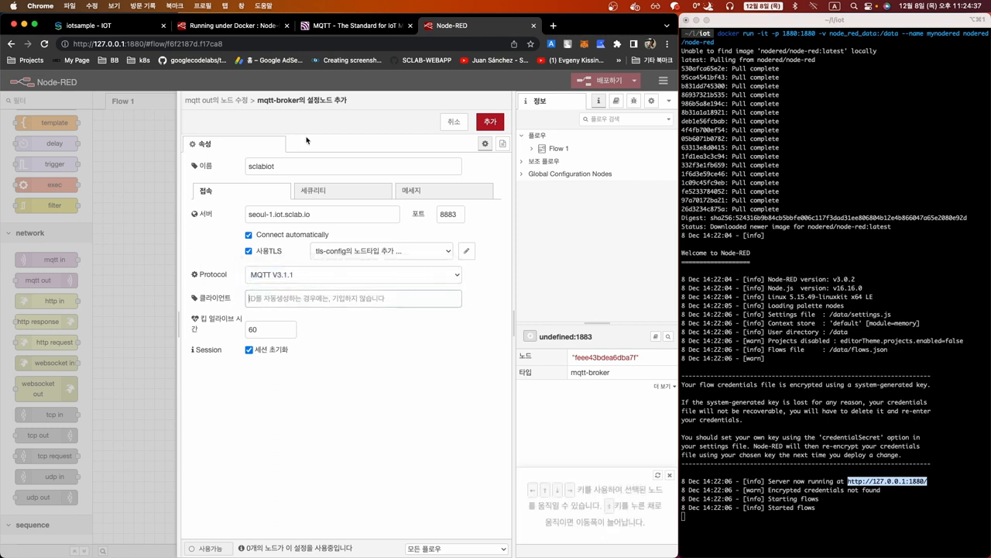
pyautogui.click(136, 29)
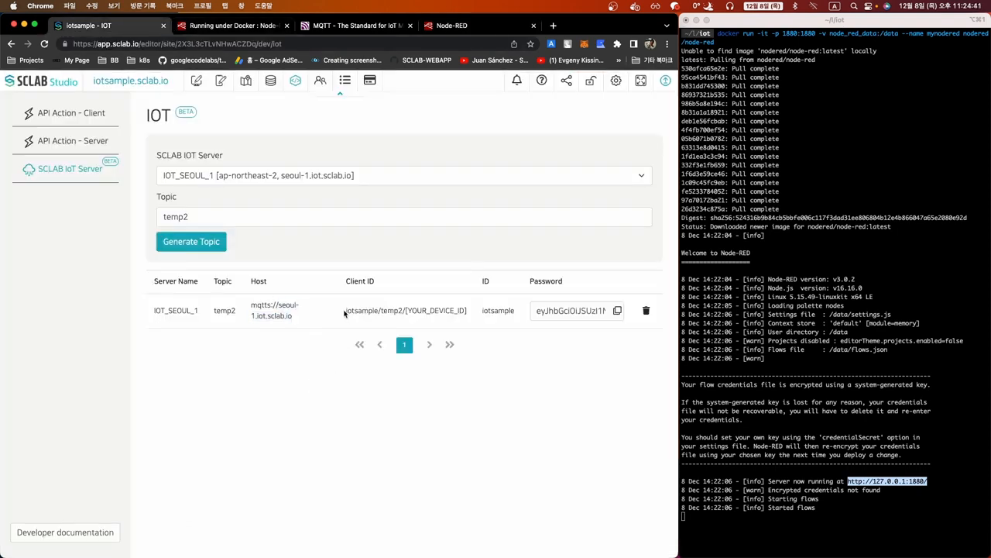
pyautogui.moveTo(345, 313); pyautogui.dragTo(470, 316)
pyautogui.press('super+c')
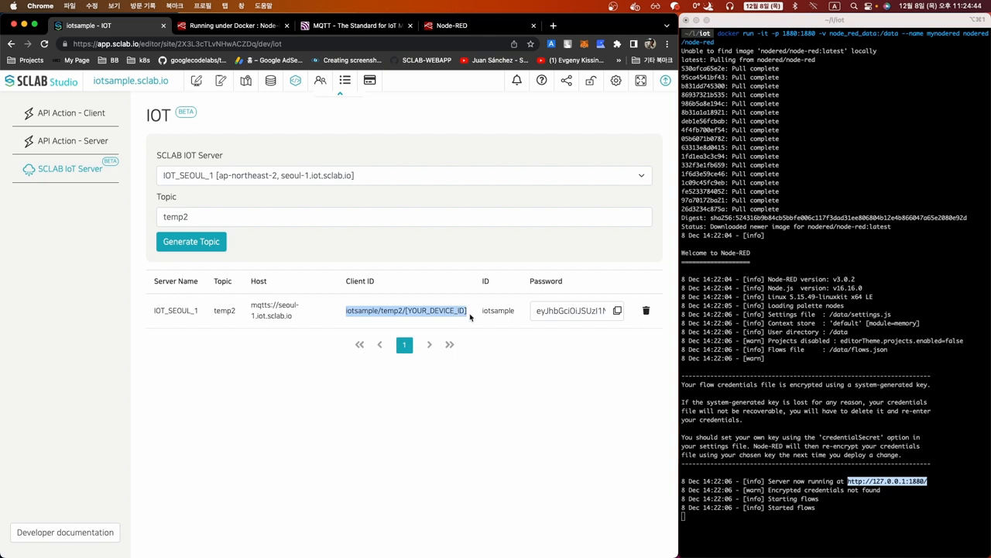
pyautogui.click(438, 29)
pyautogui.press('super+v')
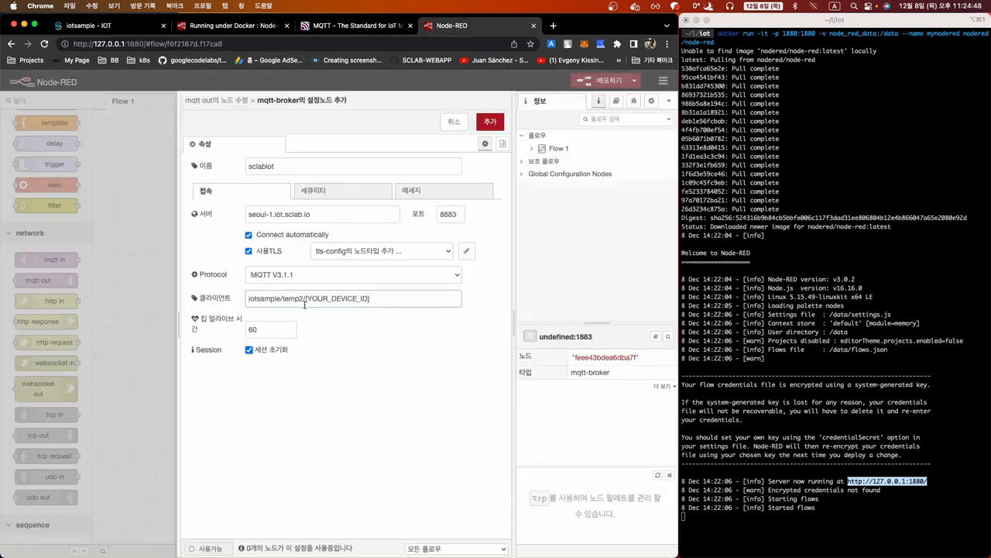
pyautogui.keyDown('shift'); pyautogui.click(307, 301); pyautogui.keyUp('shift')
pyautogui.moveTo(306, 301); pyautogui.dragTo(384, 303)
pyautogui.write('1')
pyautogui.hotkey('shift', 'Left')
pyautogui.hotkey('shift', 'Left')
pyautogui.hotkey('shift', 'Left')
pyautogui.hotkey('shift', 'Left')
pyautogui.hotkey('shift', 'Left')
pyautogui.hotkey('shift', 'Left')
pyautogui.hotkey('shift', 'Left')
pyautogui.hotkey('shift', 'Left')
pyautogui.hotkey('shift', 'Left')
pyautogui.hotkey('shift', 'Left')
pyautogui.hotkey('shift', 'Left')
pyautogui.hotkey('shift', 'Left')
pyautogui.hotkey('shift', 'Left')
pyautogui.hotkey('shift', 'Left')
pyautogui.hotkey('shift', 'Left')
pyautogui.hotkey('shift', 'Left')
pyautogui.hotkey('shift', 'Left')
pyautogui.hotkey('shift', 'Left')
pyautogui.hotkey('shift', 'Left')
pyautogui.hotkey('shift', 'Left')
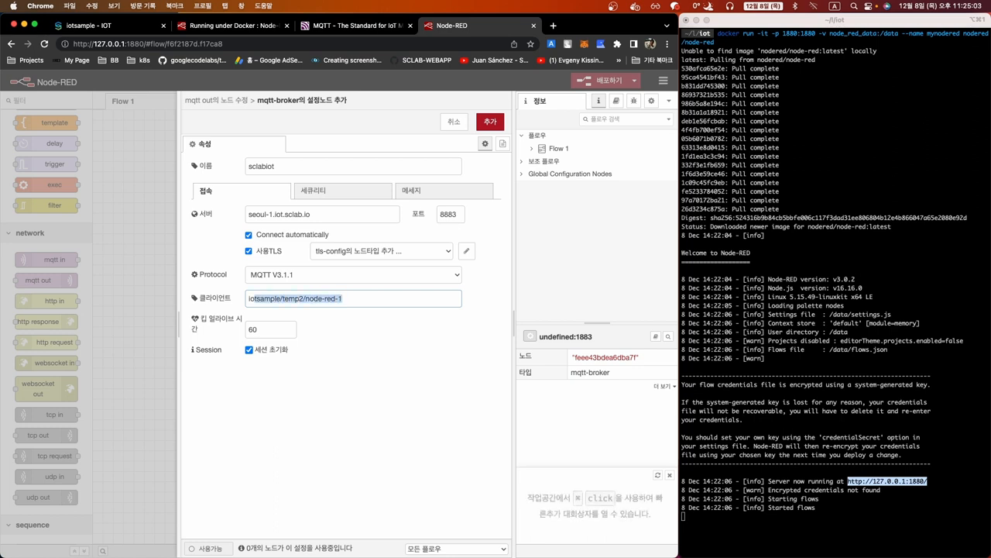
pyautogui.press('Right')
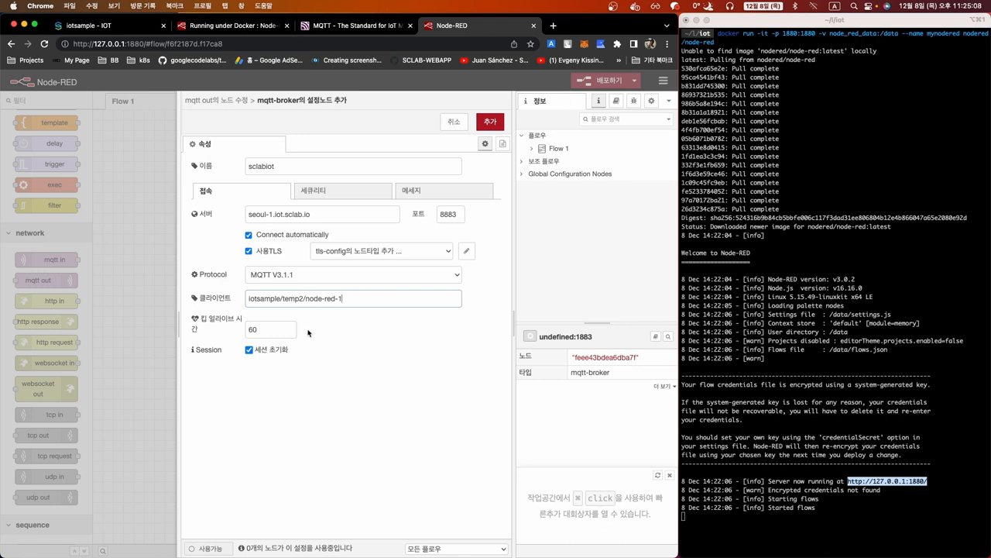
# Highlight the node-red-1 device suffix in the client ID to point it out
pyautogui.moveTo(306, 298); pyautogui.dragTo(350, 299)
pyautogui.click(334, 329)
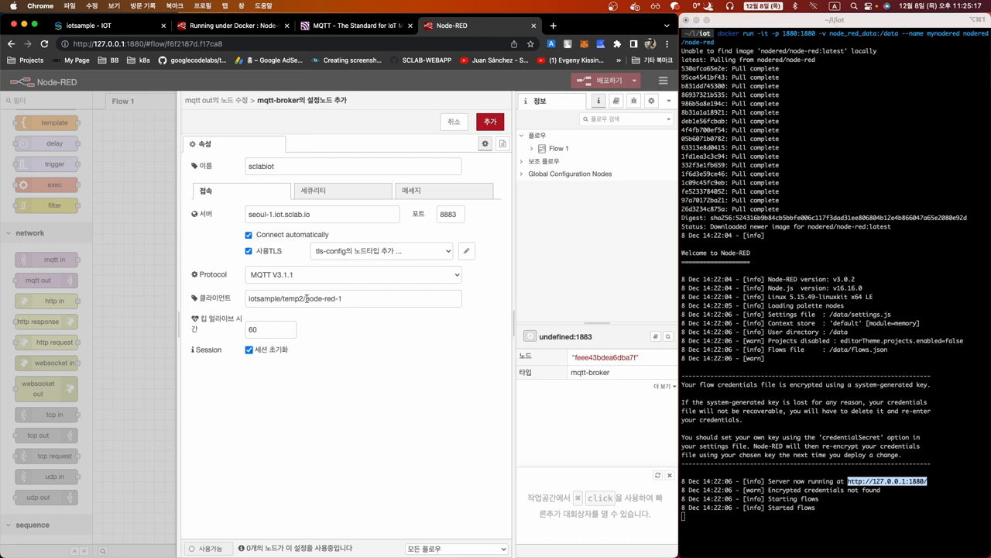
pyautogui.moveTo(345, 298); pyautogui.dragTo(306, 298)
pyautogui.click(326, 344)
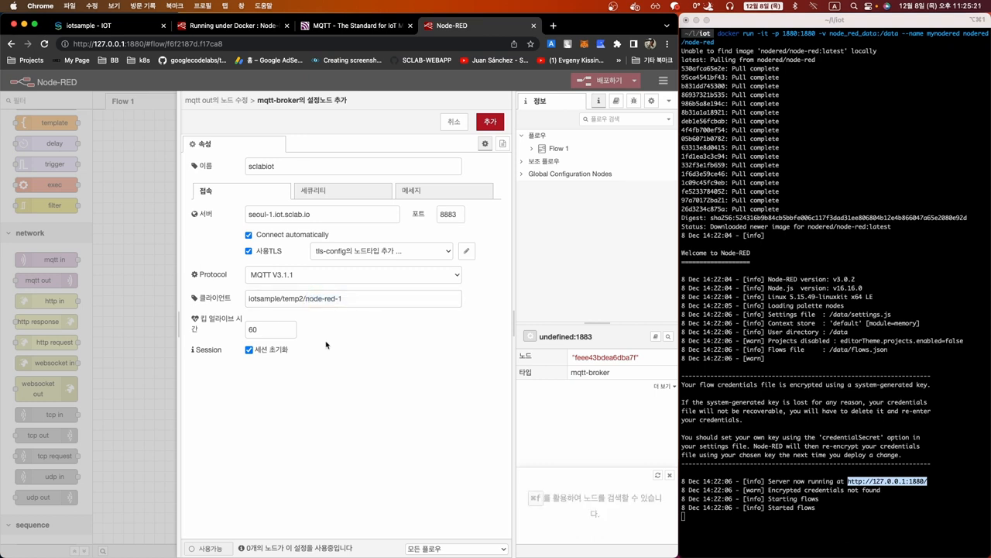
pyautogui.moveTo(306, 299); pyautogui.dragTo(345, 299)
pyautogui.click(339, 329)
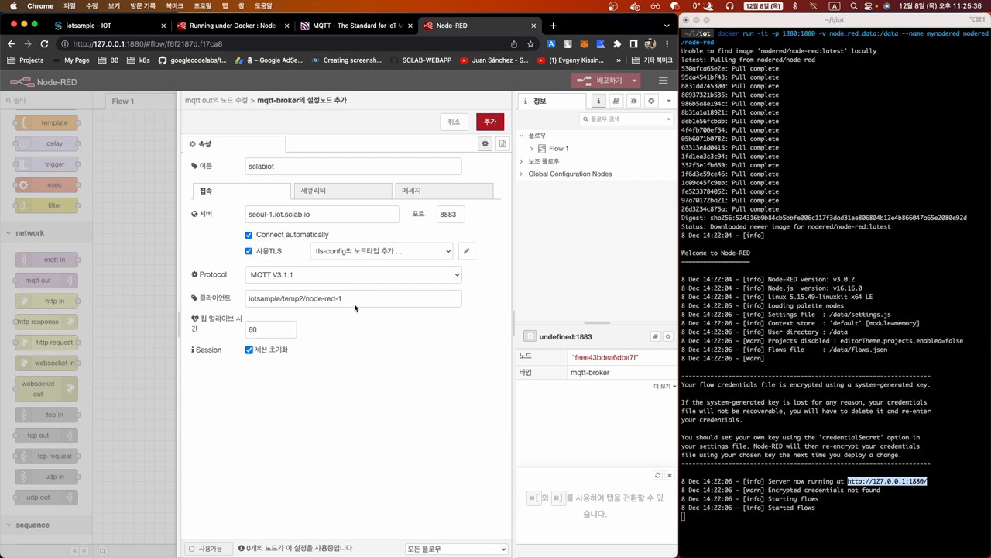
pyautogui.click(341, 193)
# Paste the SCLAB IoT account ID into the broker's Username field
pyautogui.click(285, 213)
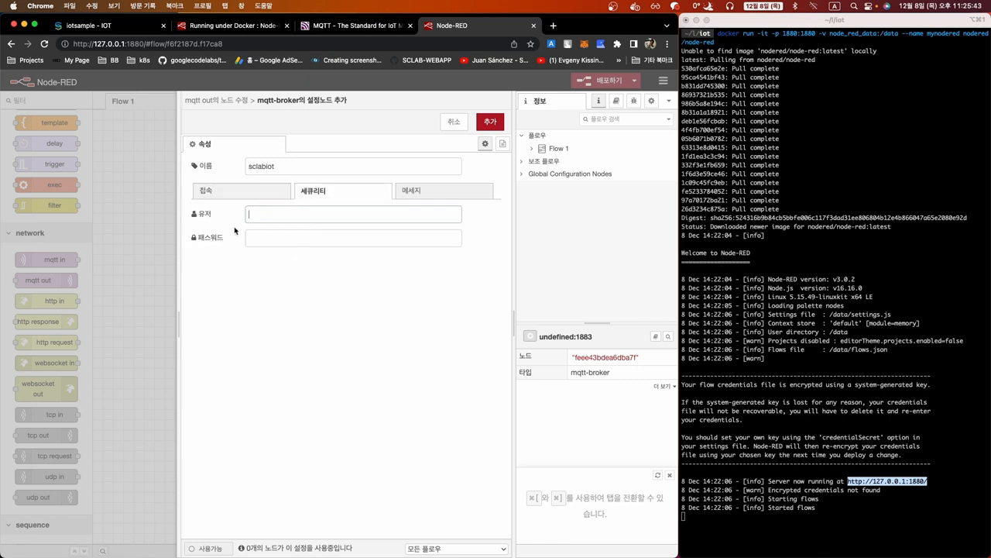
pyautogui.click(116, 26)
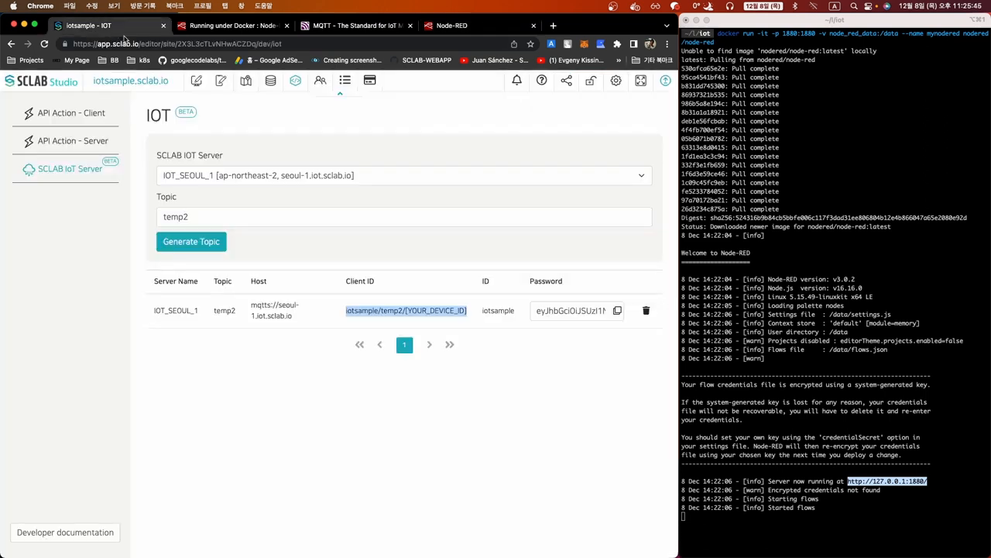
pyautogui.click(510, 372)
pyautogui.doubleClick(493, 311)
pyautogui.press('super+c')
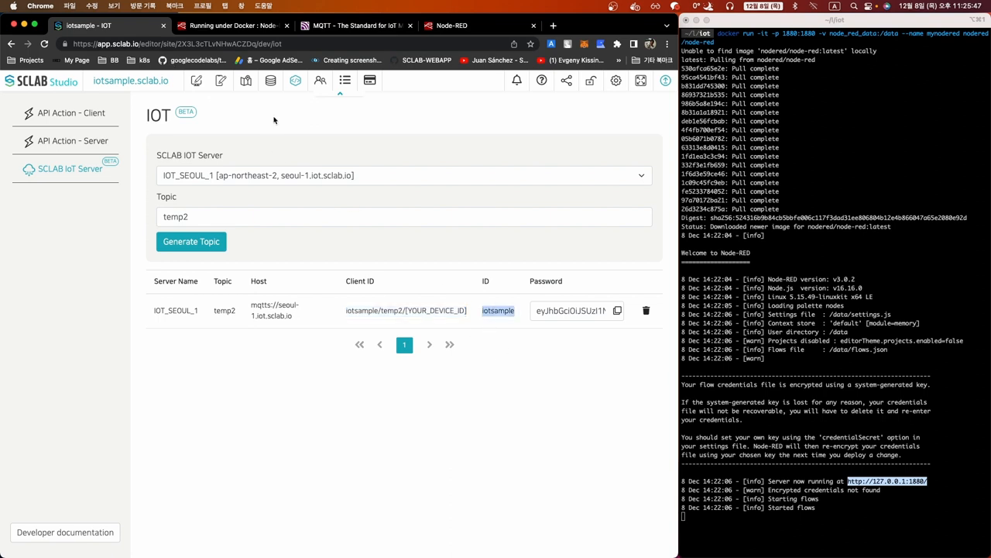
pyautogui.click(457, 27)
pyautogui.press('super+v')
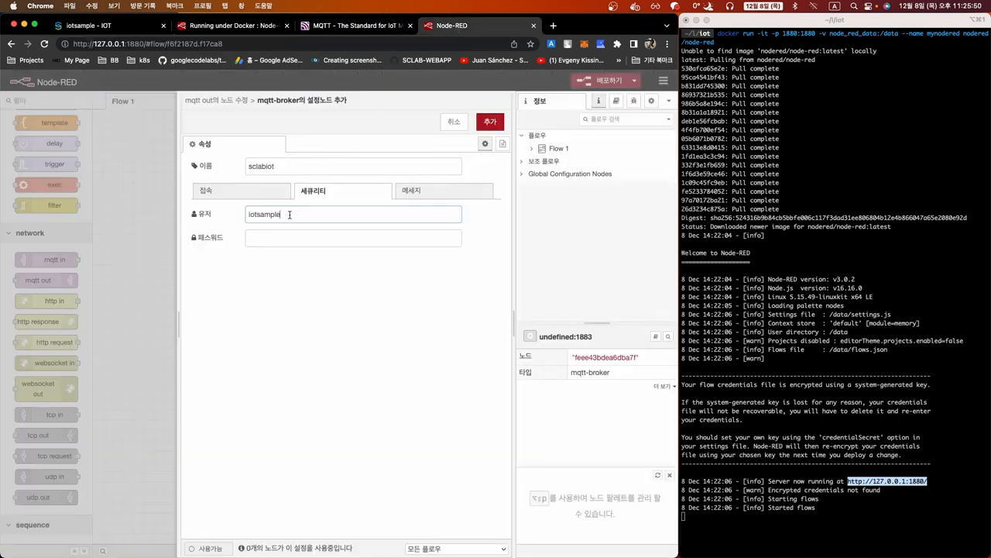
# Paste the copied broker password and add the sclabiot broker configuration
pyautogui.click(133, 27)
pyautogui.click(598, 345)
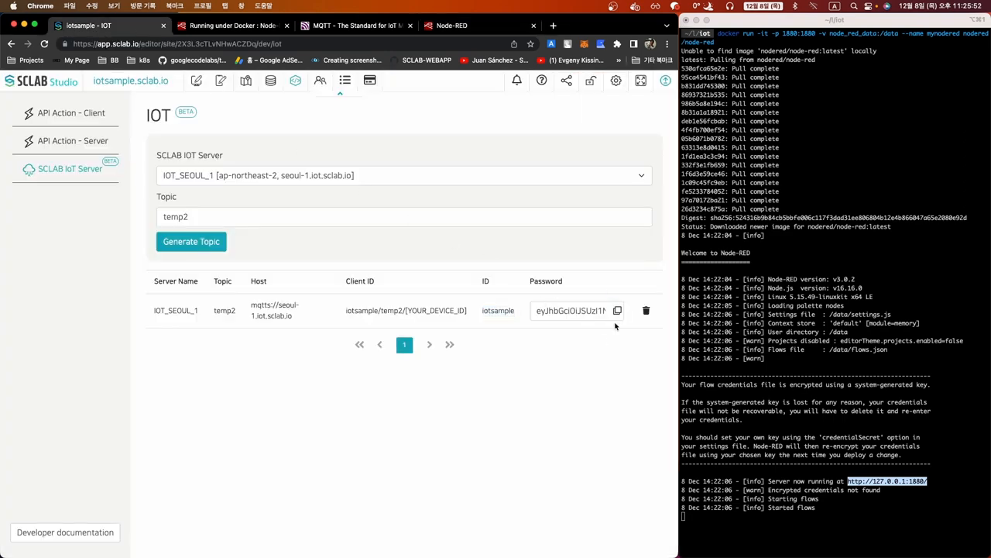
pyautogui.click(619, 312)
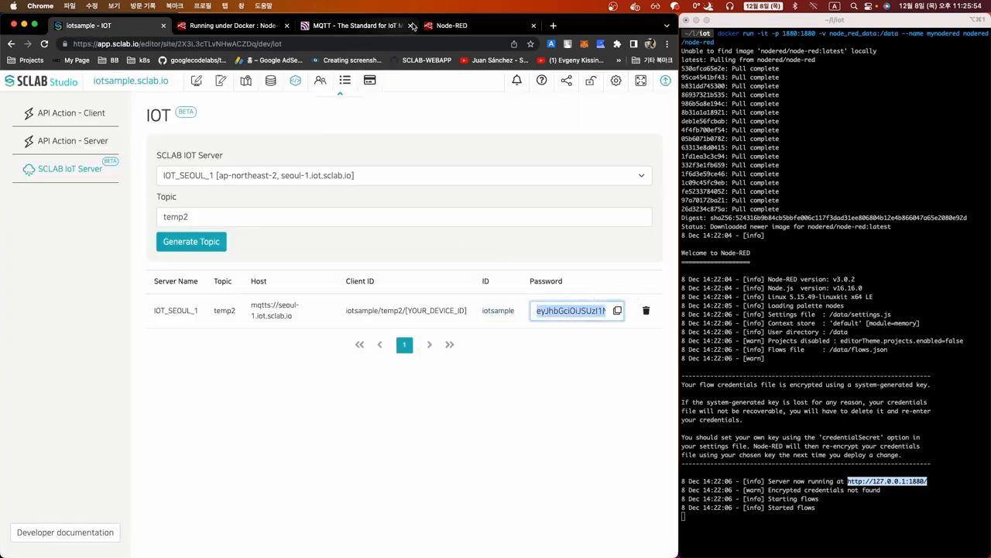
pyautogui.click(444, 26)
pyautogui.click(257, 240)
pyautogui.press('super+v')
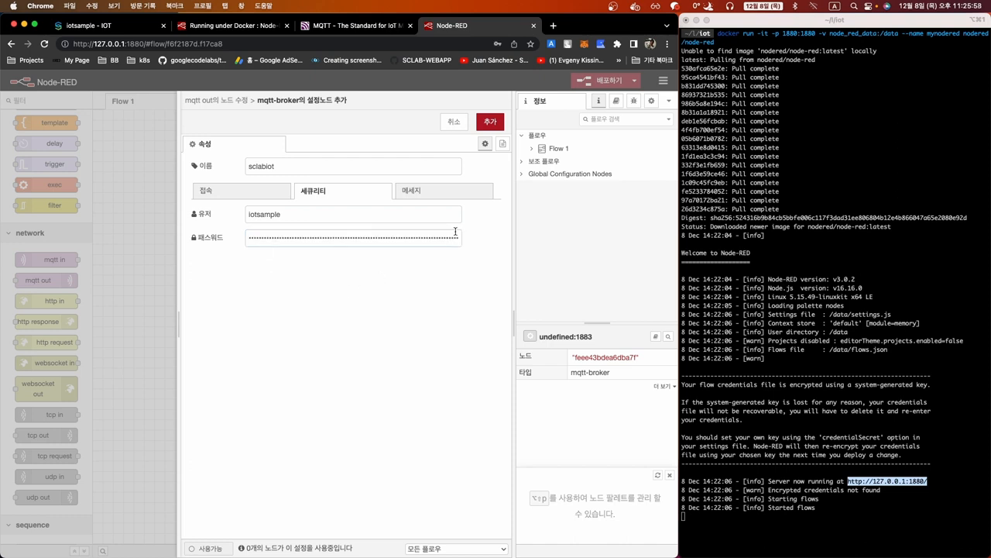
pyautogui.click(491, 122)
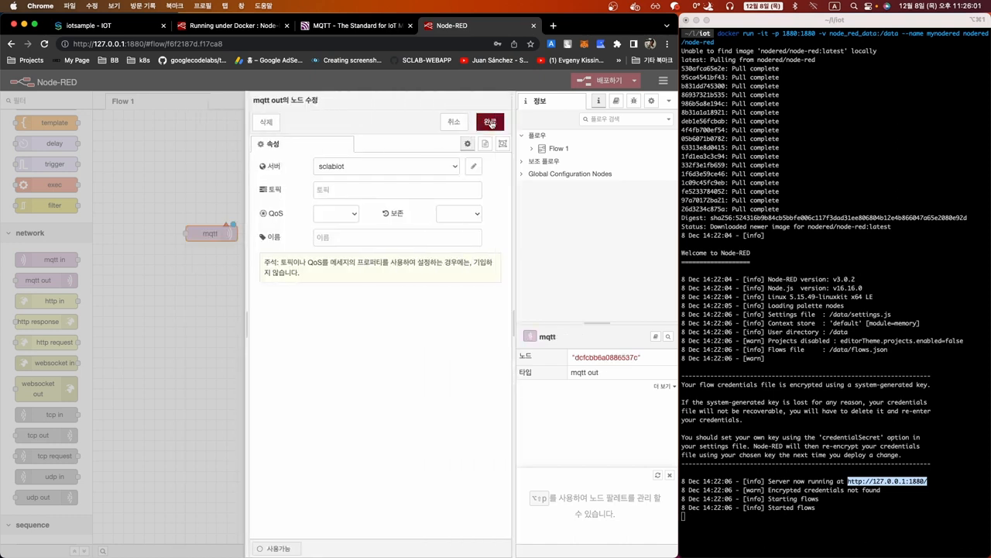
# Set the mqtt out node's topic to temp2, confirm it, and deploy the flow
pyautogui.click(356, 187)
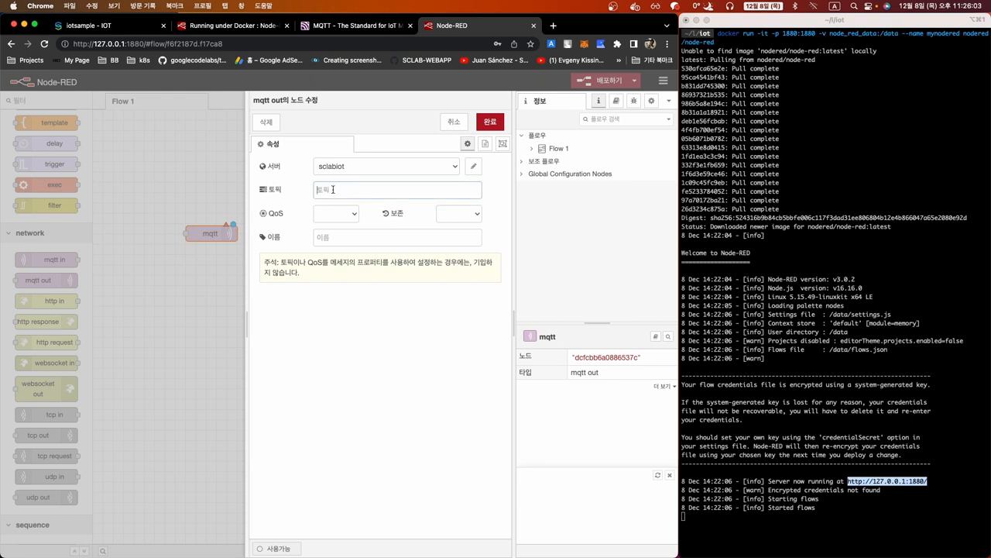
pyautogui.click(100, 27)
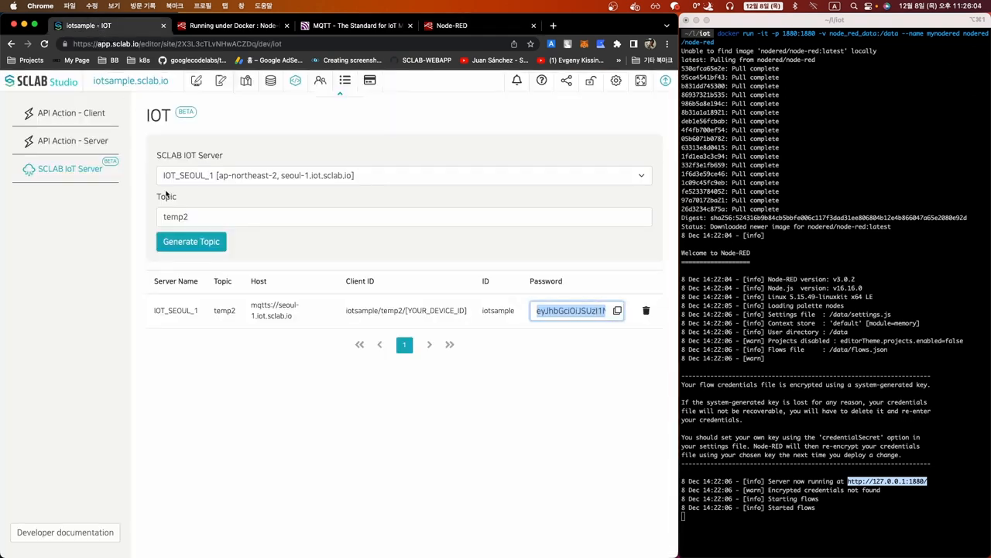
pyautogui.doubleClick(222, 310)
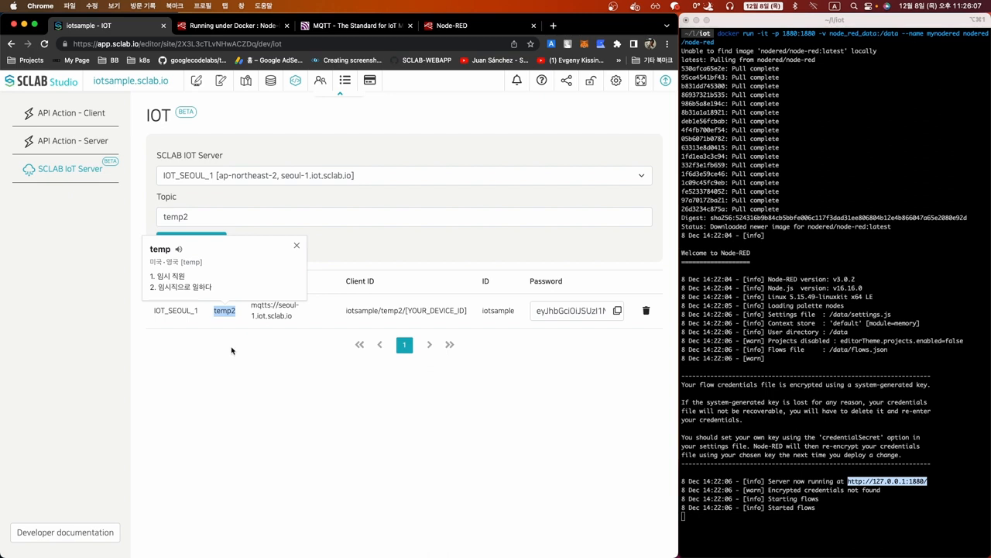
pyautogui.click(233, 348)
pyautogui.click(444, 26)
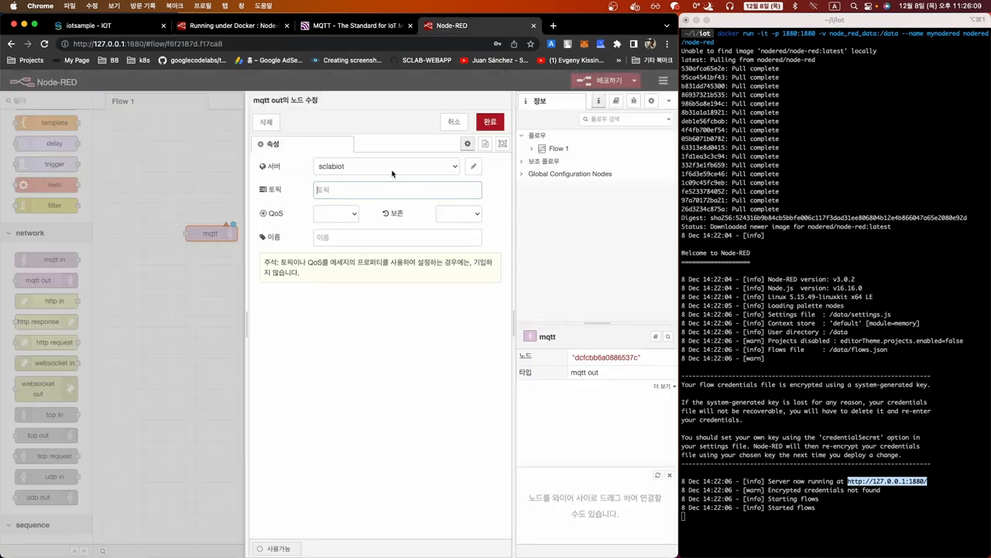
pyautogui.press('super+v')
pyautogui.click(489, 122)
pyautogui.click(291, 294)
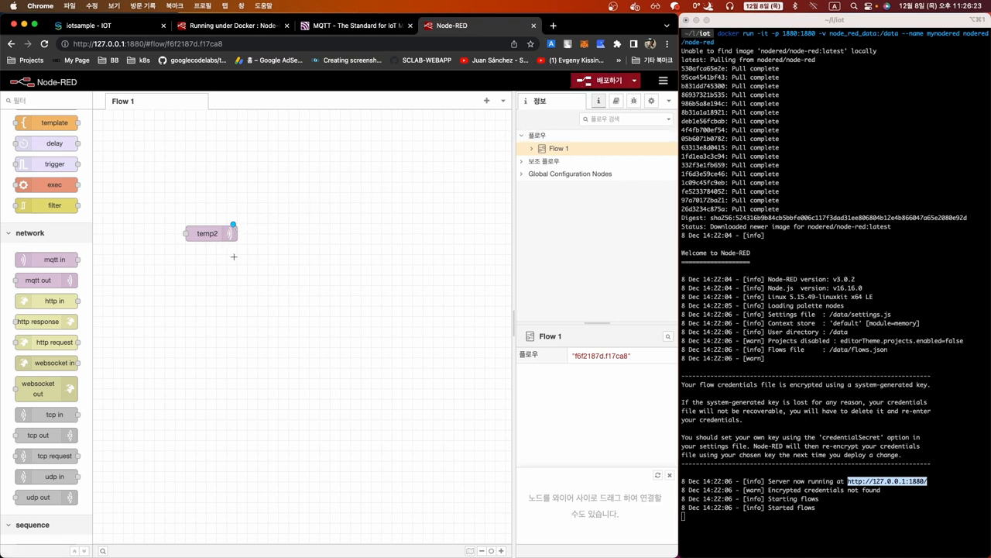
pyautogui.click(581, 83)
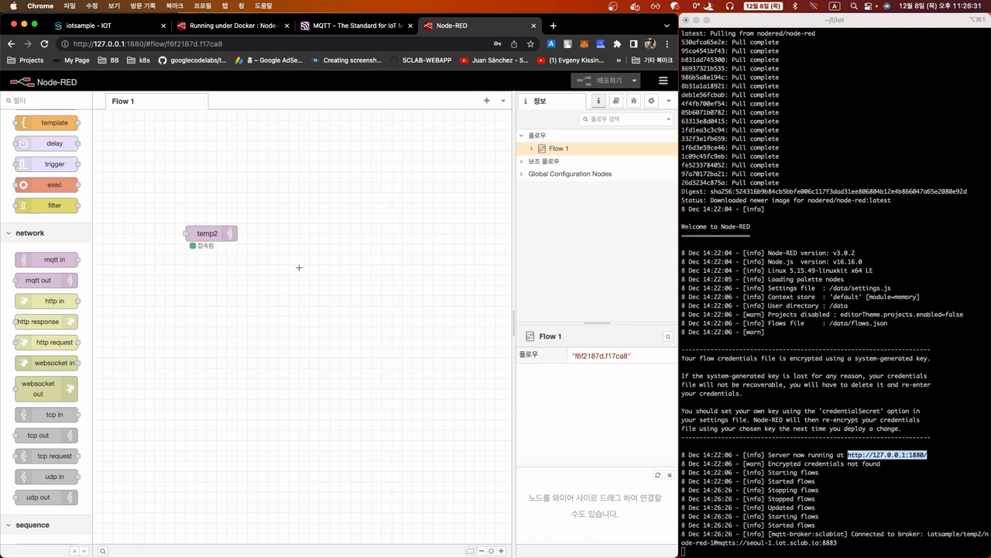
# Move temp2 right and add a timestamp inject node and a function node before it
pyautogui.moveTo(209, 233); pyautogui.dragTo(320, 235)
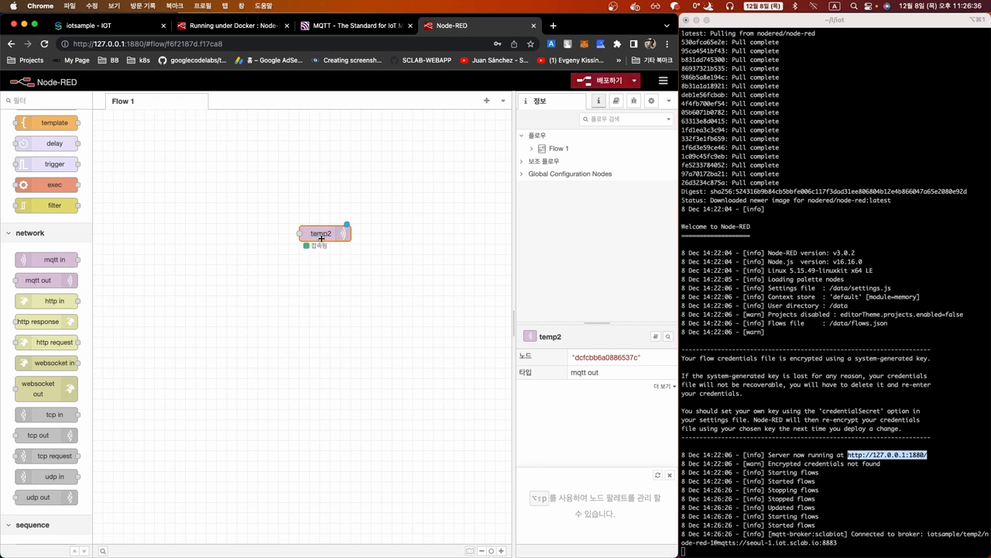
pyautogui.click(292, 270)
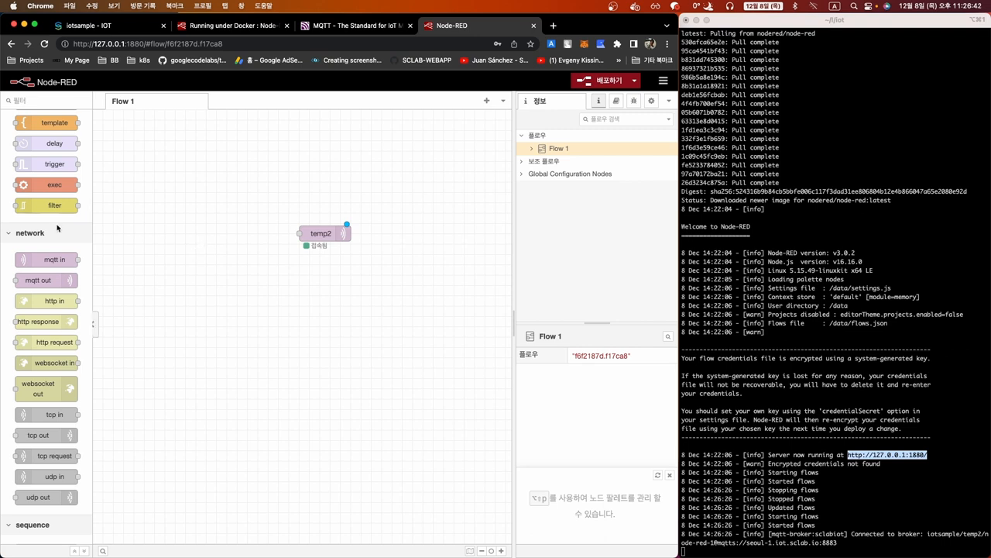
pyautogui.scroll(5, 50, 287)
pyautogui.moveTo(45, 146); pyautogui.dragTo(150, 239)
pyautogui.scroll(-3, 54, 255)
pyautogui.moveTo(50, 255); pyautogui.dragTo(255, 233)
# Code the function to set msg.payload to a rounded random temp and toDateString() date
pyautogui.doubleClick(235, 235)
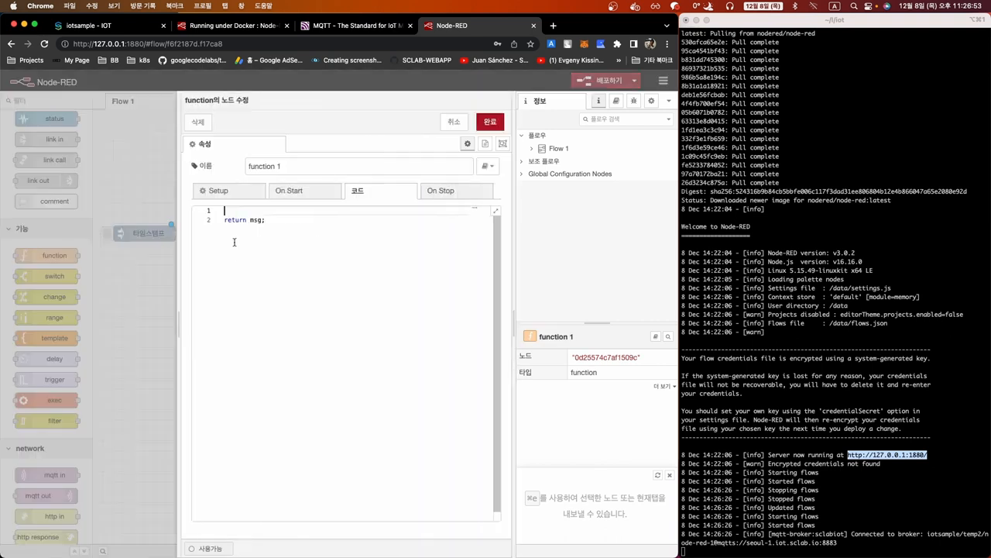
pyautogui.write('ms')
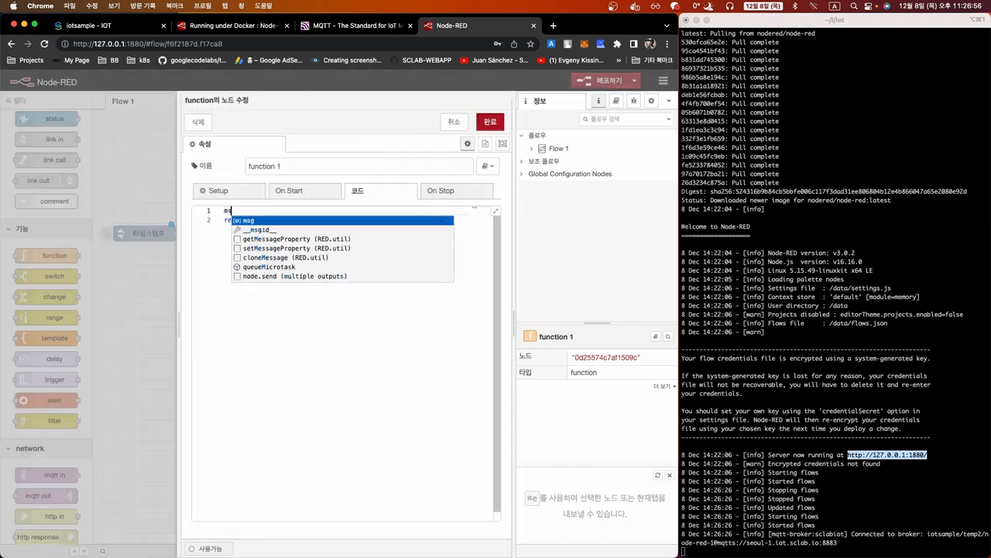
pyautogui.write('g.payload = {temp:')
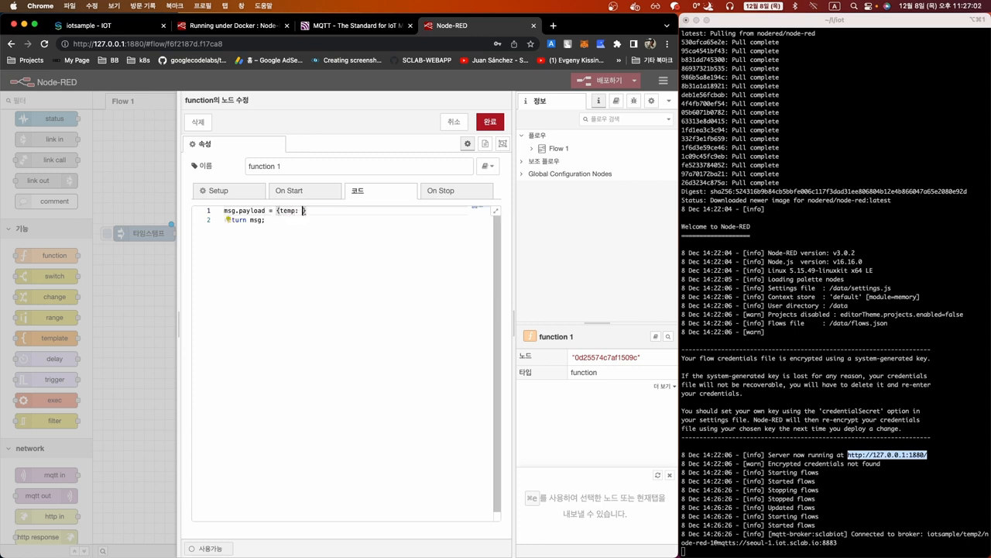
pyautogui.write(' Math.random()')
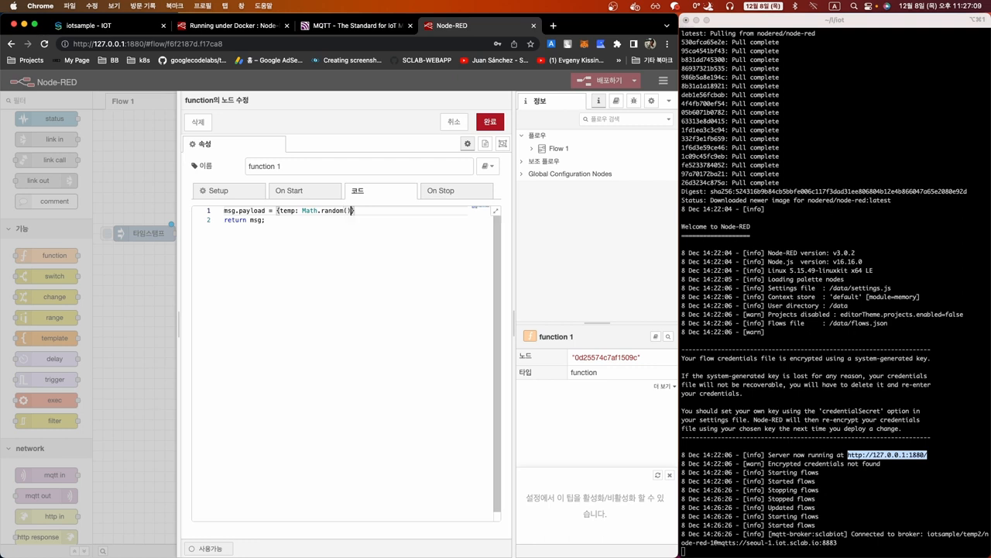
pyautogui.write(' * 1')
pyautogui.write('00')
pyautogui.write('Math.')
pyautogui.write('round(')
pyautogui.press('Right')
pyautogui.press('Right')
pyautogui.press('Right')
pyautogui.press('Right')
pyautogui.write(', ')
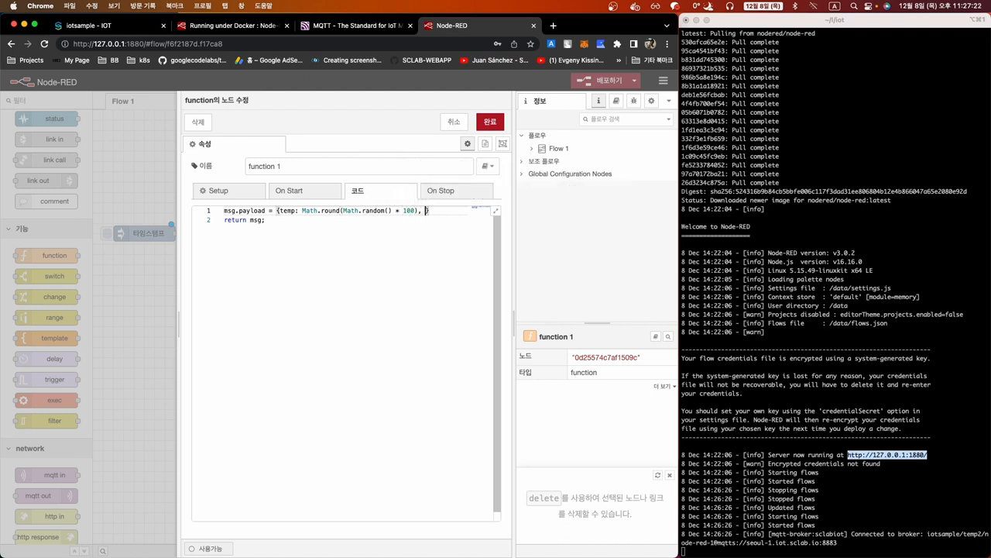
pyautogui.write('date: (new Date())')
pyautogui.press('Left')
pyautogui.press('Left')
pyautogui.press('Left')
pyautogui.press('Left')
pyautogui.press('Left')
pyautogui.press('Left')
pyautogui.press('Left')
pyautogui.press('Left')
pyautogui.press('Left')
pyautogui.press('Left')
pyautogui.press('Left')
pyautogui.write('(')
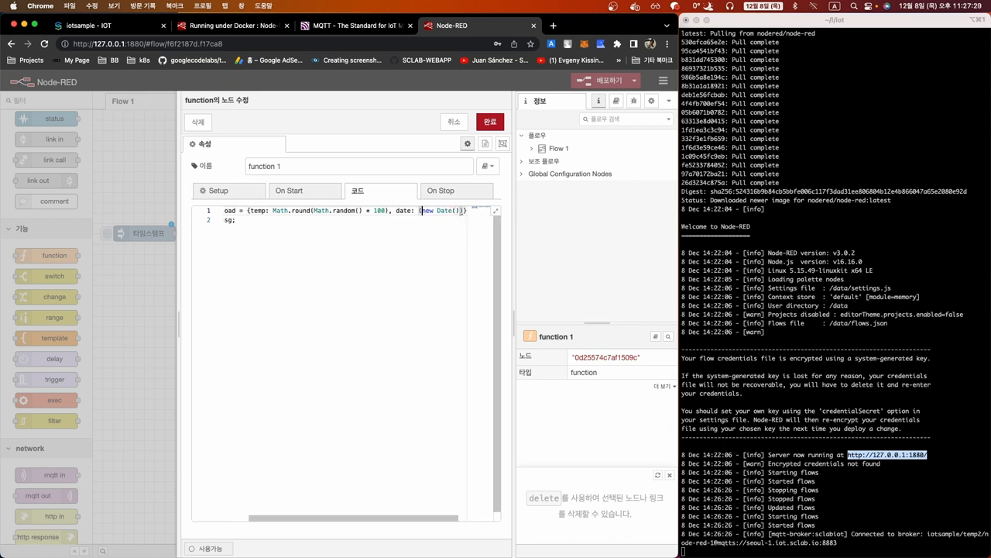
pyautogui.click(460, 210)
pyautogui.write('.')
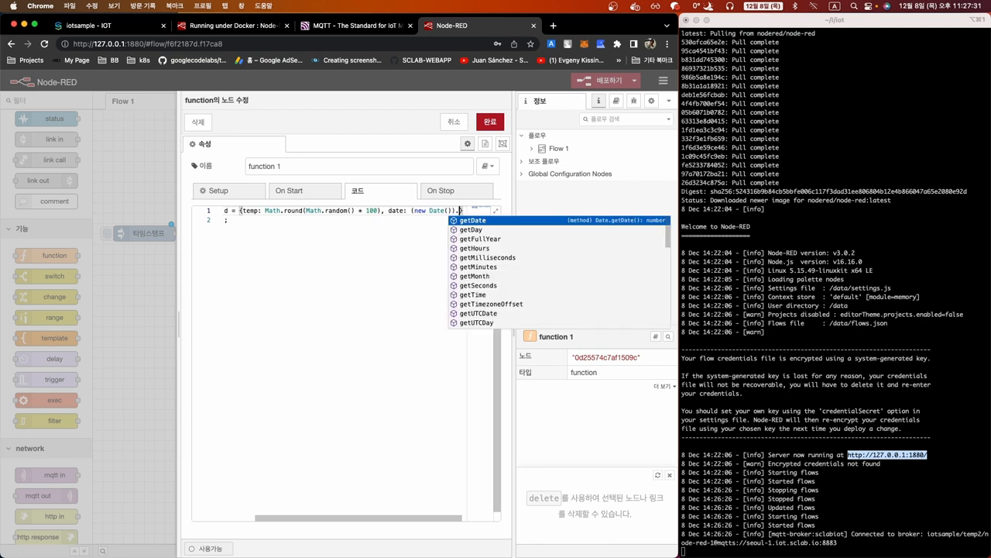
pyautogui.write('to')
pyautogui.press('Return')
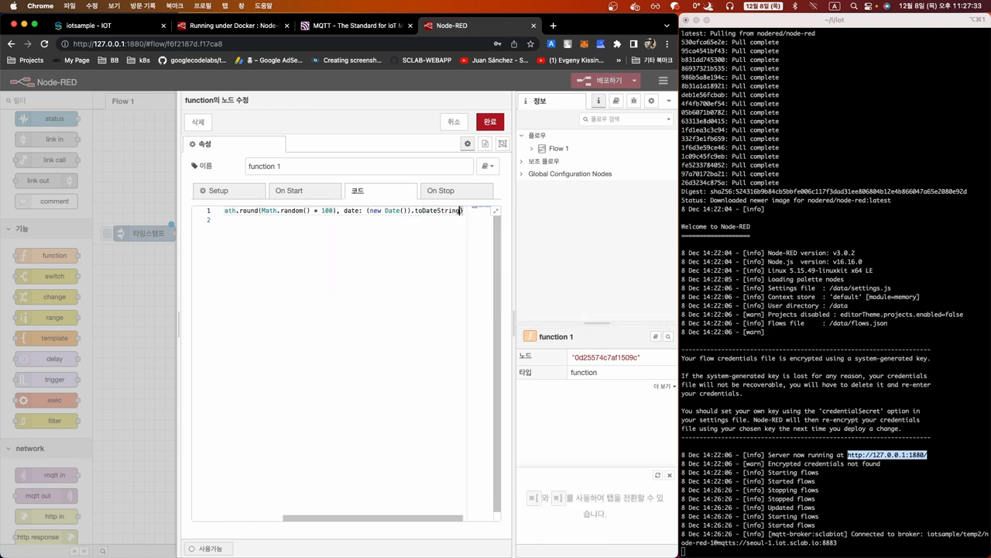
pyautogui.write('()')
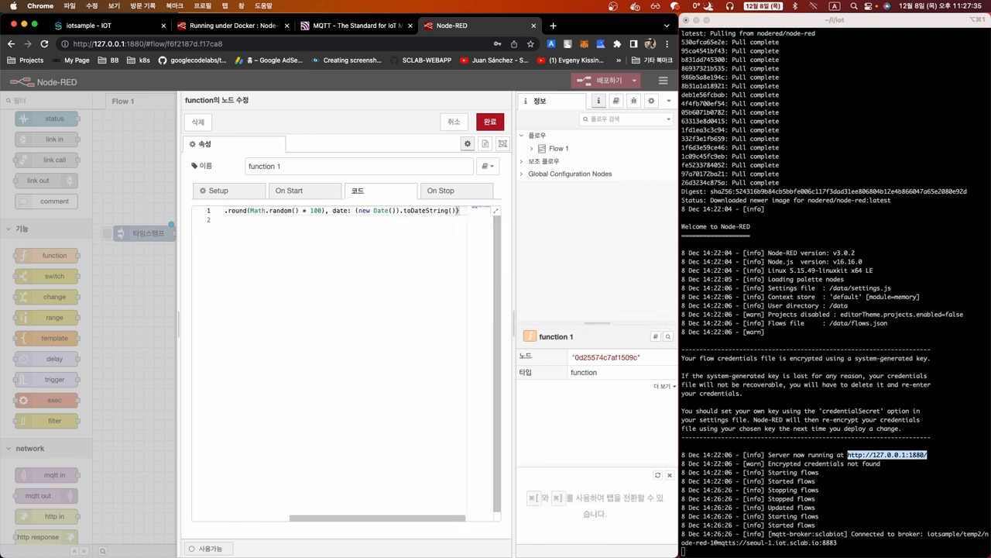
# Put the temp, date and closing brace on separate lines and save the function
pyautogui.hscroll(-5, 247, 210)
pyautogui.click(239, 210)
pyautogui.press('Return')
pyautogui.press('Right')
pyautogui.press('Right')
pyautogui.press('Right')
pyautogui.press('Right')
pyautogui.press('Right')
pyautogui.press('Right')
pyautogui.press('Right')
pyautogui.press('Right')
pyautogui.press('Right')
pyautogui.press('Right')
pyautogui.press('Right')
pyautogui.press('Right')
pyautogui.press('Right')
pyautogui.press('Right')
pyautogui.press('Right')
pyautogui.press('Right')
pyautogui.press('Right')
pyautogui.press('Right')
pyautogui.press('Right')
pyautogui.press('Right')
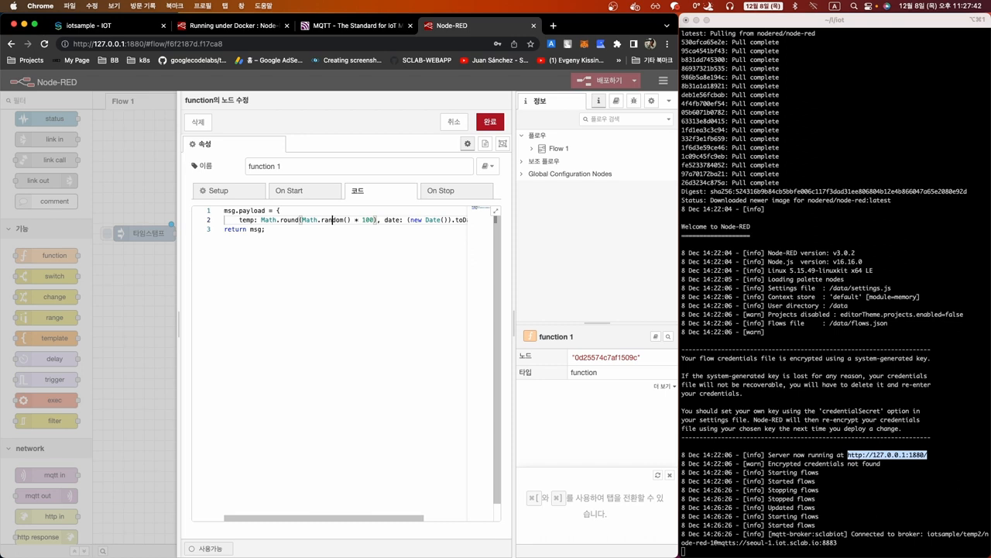
pyautogui.press('Return')
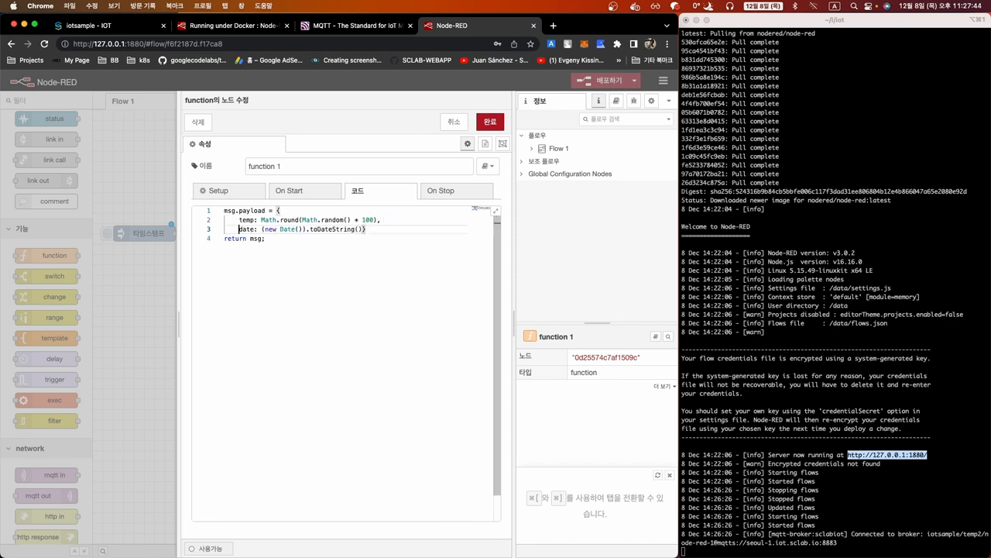
pyautogui.press('Right')
pyautogui.press('Right')
pyautogui.press('Right')
pyautogui.press('Right')
pyautogui.press('Right')
pyautogui.press('Right')
pyautogui.press('Right')
pyautogui.press('Right')
pyautogui.press('Return')
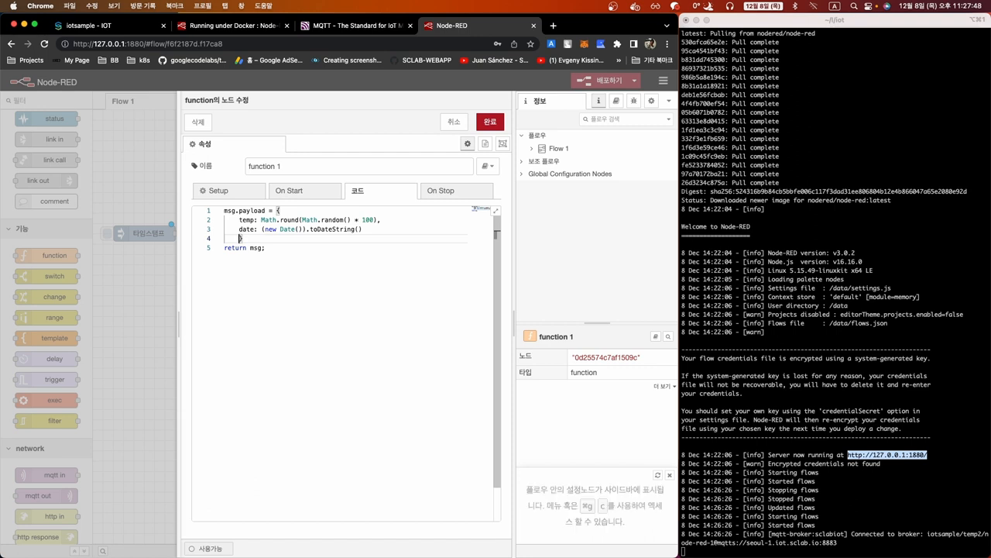
pyautogui.press('BackSpace')
pyautogui.click(342, 289)
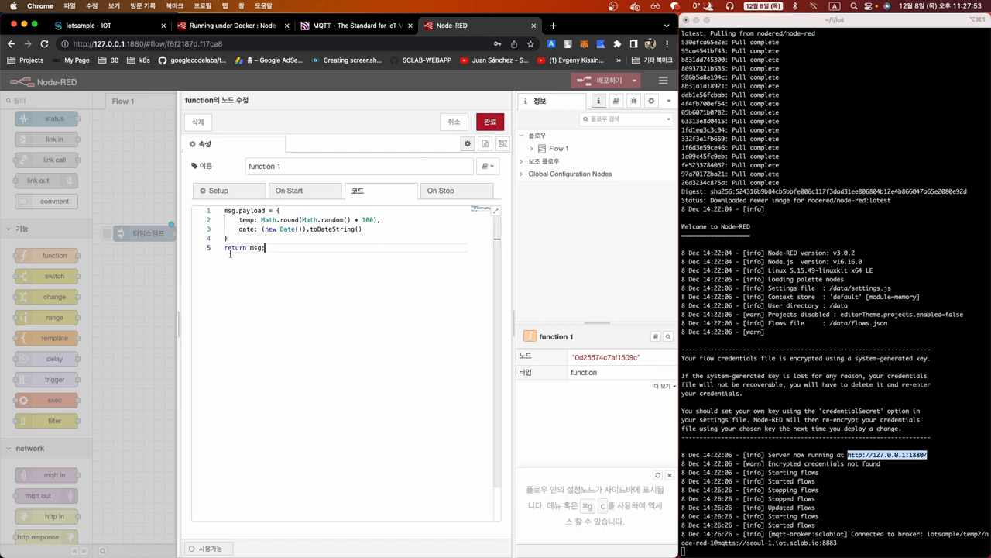
pyautogui.click(491, 122)
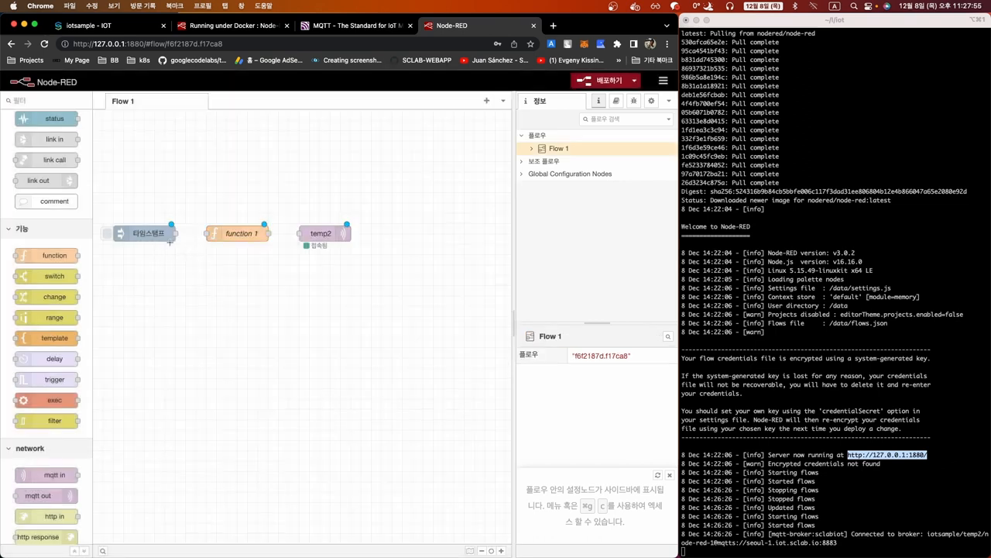
# Chain 타임스탬프 → function 1 → temp2 and bring up the Debug sidebar
pyautogui.moveTo(177, 233); pyautogui.dragTo(206, 233)
pyautogui.moveTo(267, 233); pyautogui.dragTo(300, 234)
pyautogui.click(635, 102)
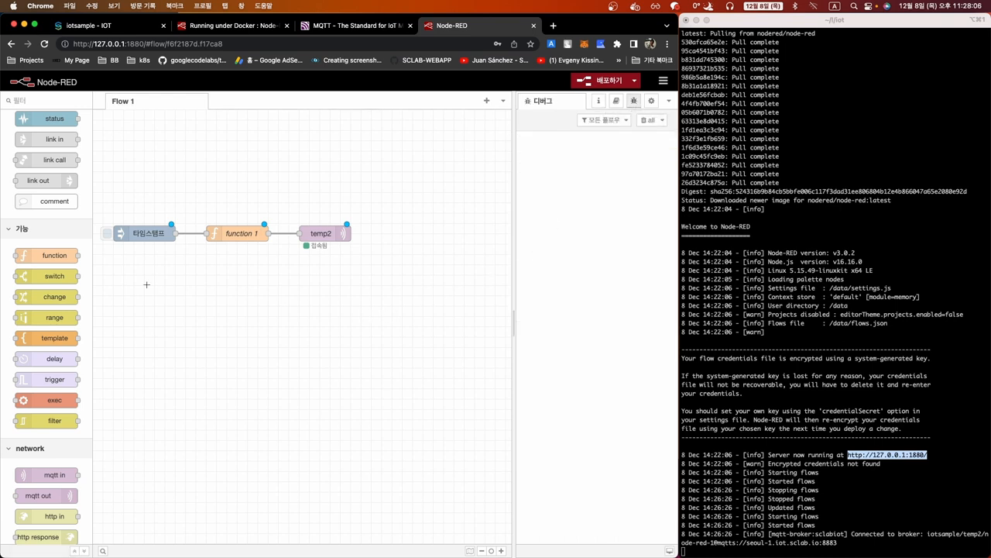
pyautogui.scroll(5, 45, 280)
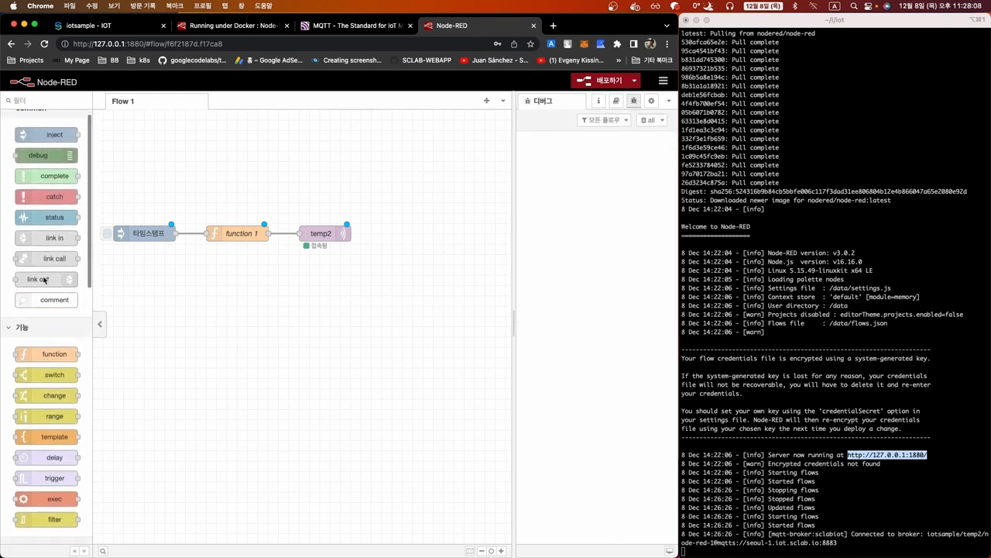
pyautogui.scroll(1, 45, 294)
# Add a debug 1 node fed by function 1 and deploy the flow
pyautogui.moveTo(40, 166); pyautogui.dragTo(333, 306)
pyautogui.click(251, 259)
pyautogui.moveTo(269, 234); pyautogui.dragTo(323, 308)
pyautogui.click(135, 259)
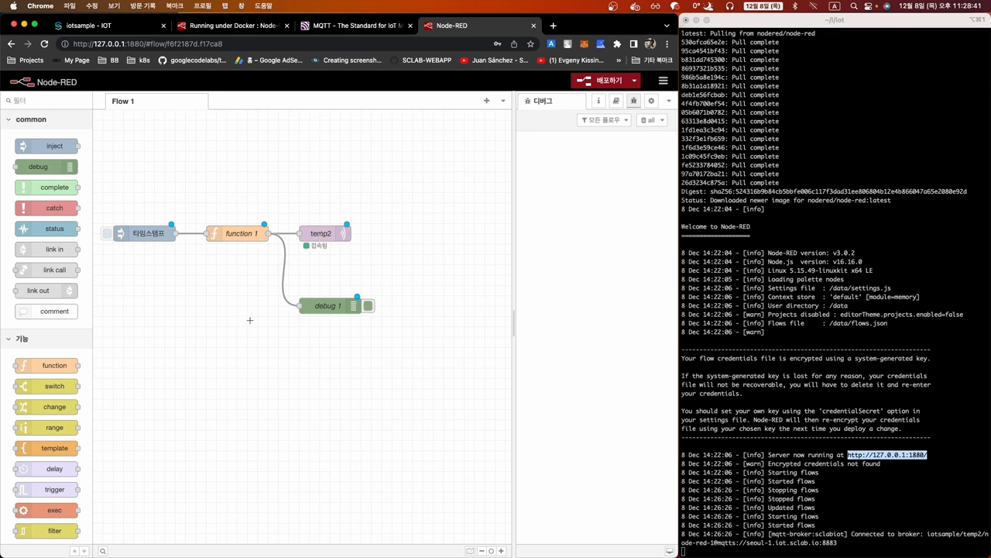
pyautogui.click(582, 84)
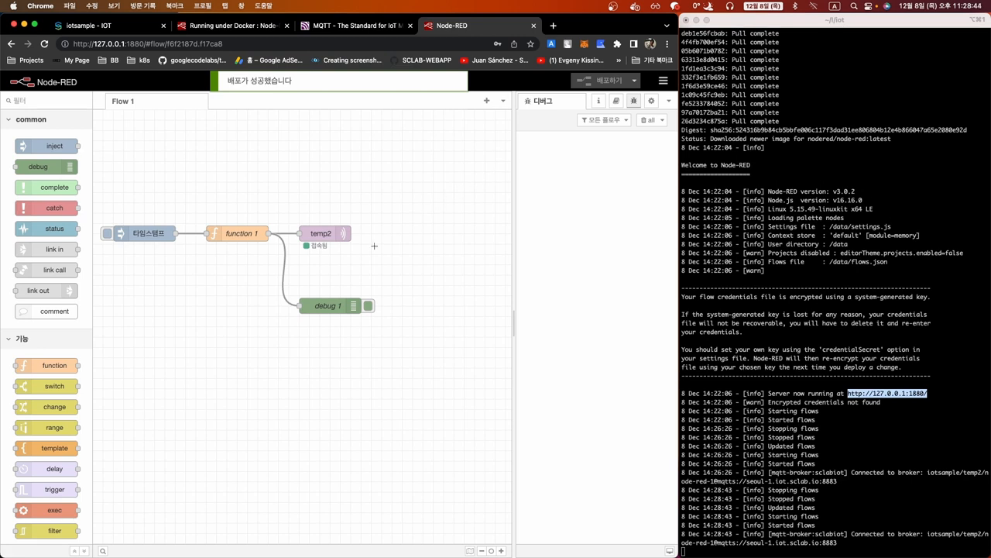
# Inject a test message, check temp 74 / Thu Dec 08 2022 in debug, then return to SCLAB
pyautogui.click(108, 234)
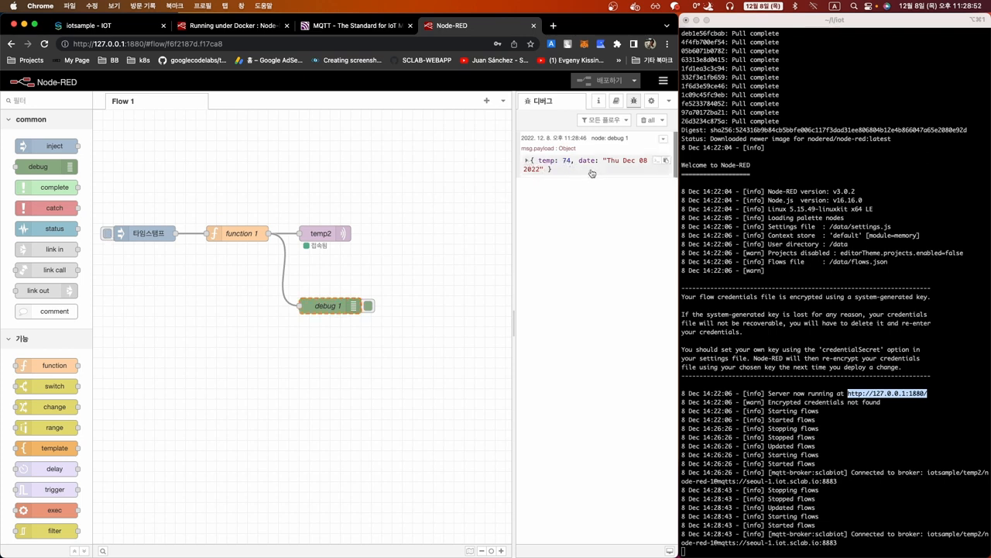
pyautogui.click(527, 161)
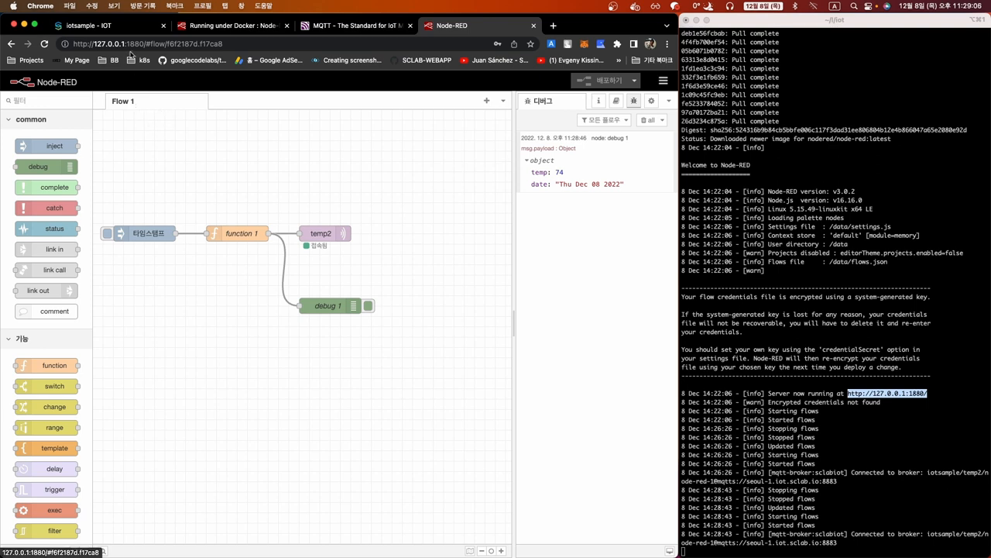
pyautogui.click(111, 26)
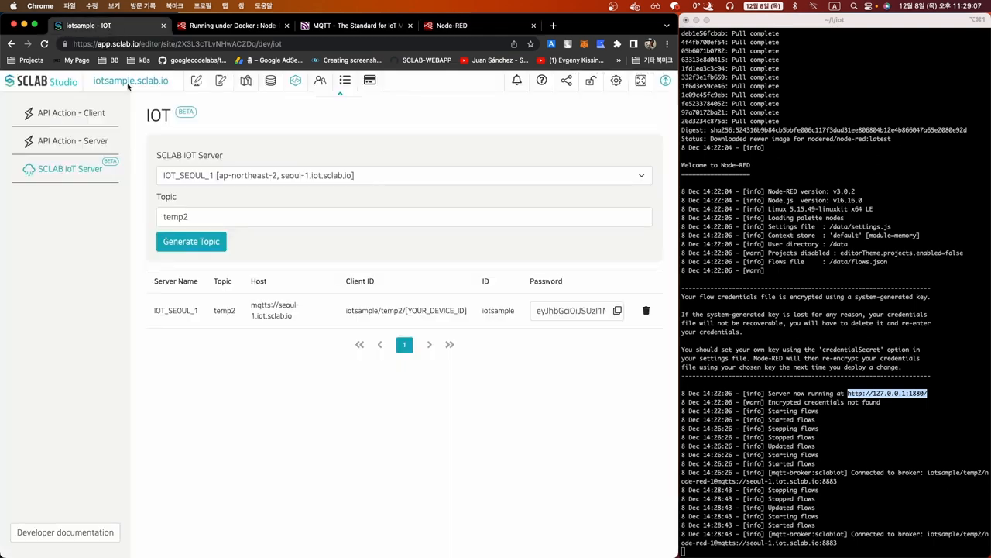
# Browse the Data Editor, API action list and SCLAB IoT Server page, returning to the canvas
pyautogui.click(270, 82)
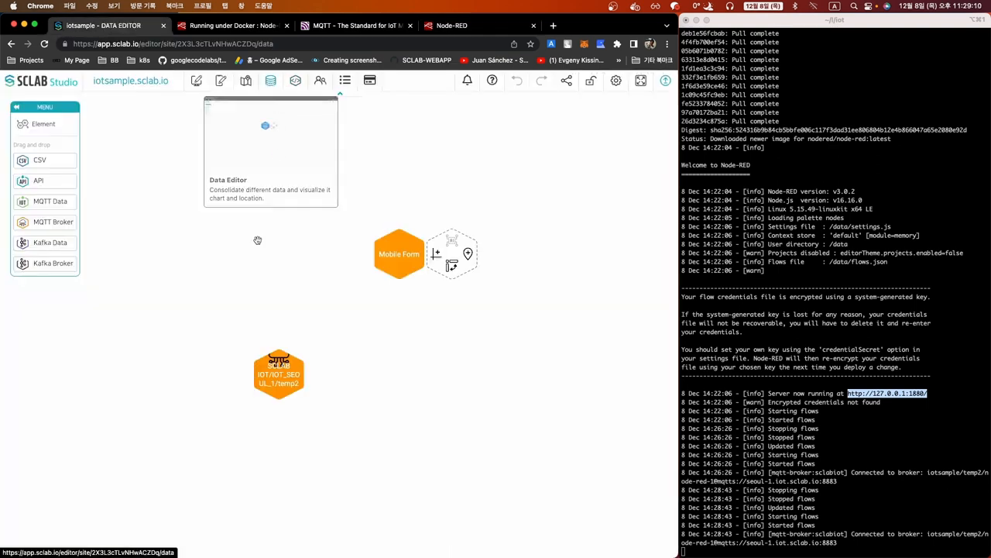
pyautogui.click(295, 81)
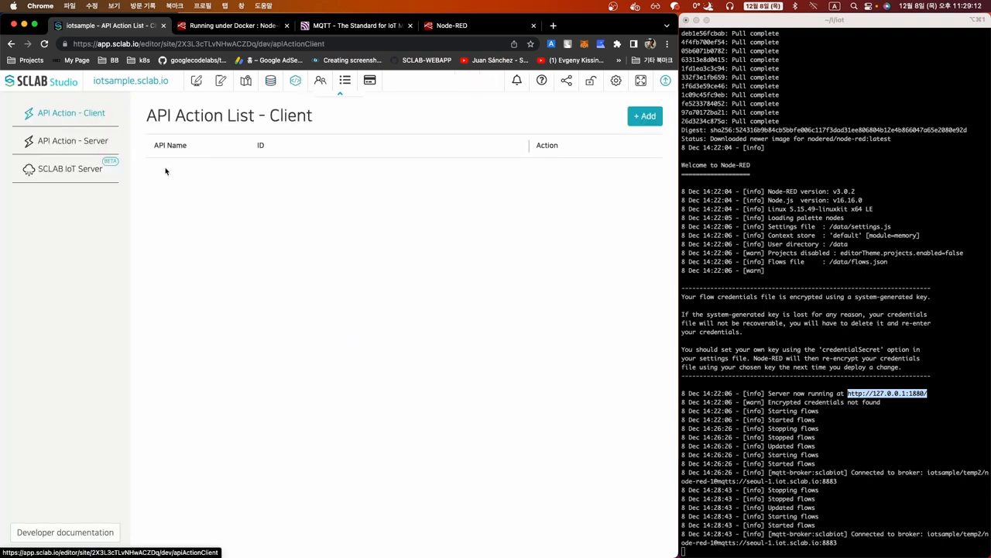
pyautogui.click(83, 171)
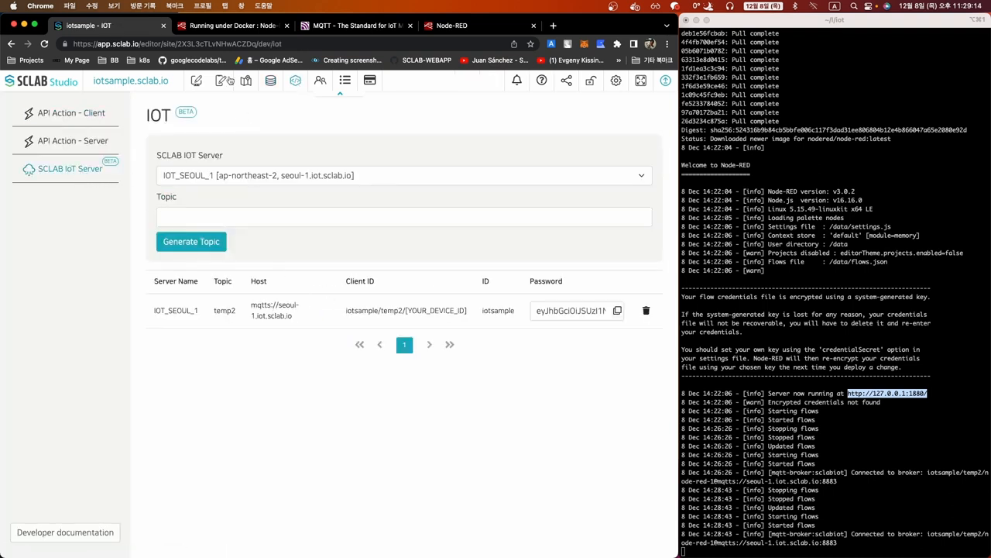
pyautogui.click(272, 82)
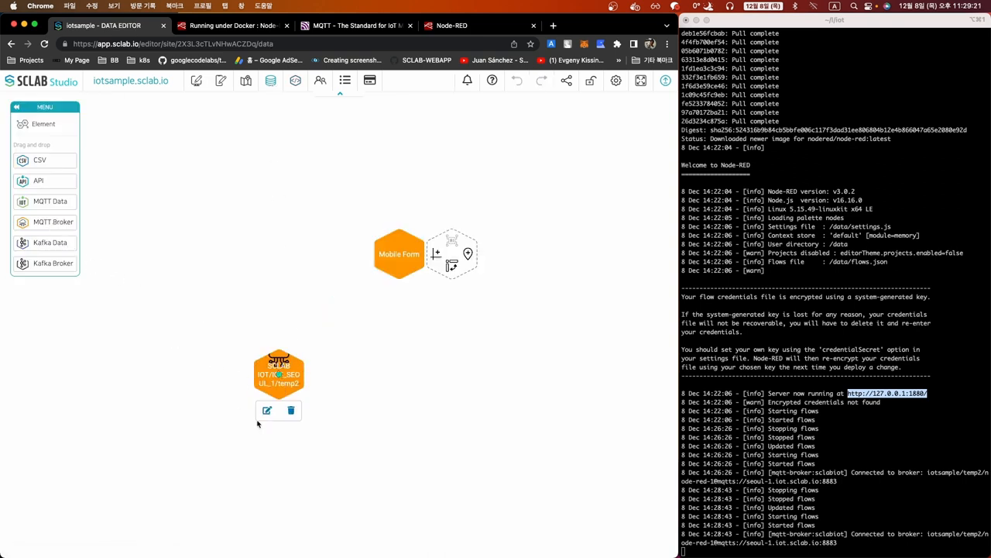
# Open the temp2 IOT node settings and view its ONLINE live temp2 data showing temp 74
pyautogui.click(266, 410)
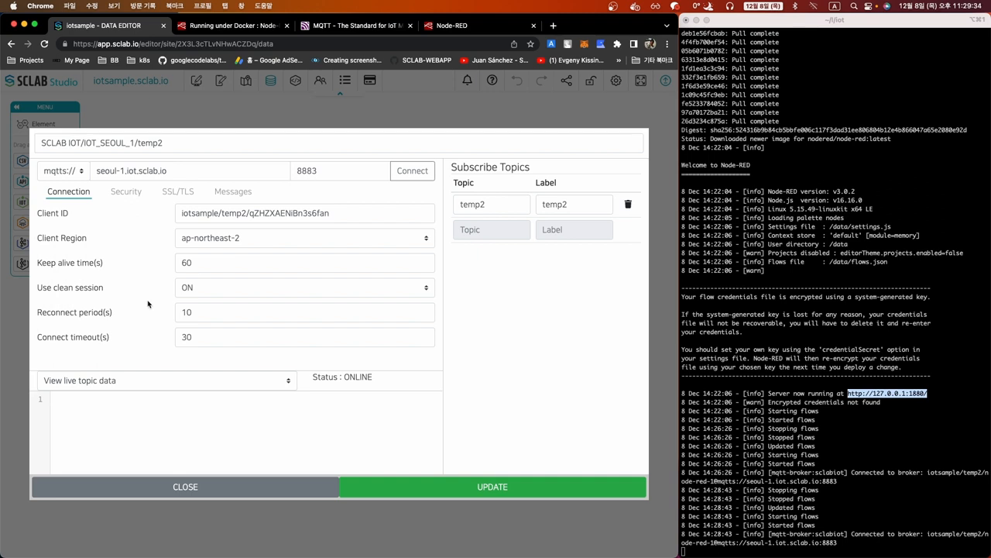
pyautogui.moveTo(312, 377); pyautogui.dragTo(379, 384)
pyautogui.click(363, 378)
pyautogui.click(237, 380)
pyautogui.click(211, 394)
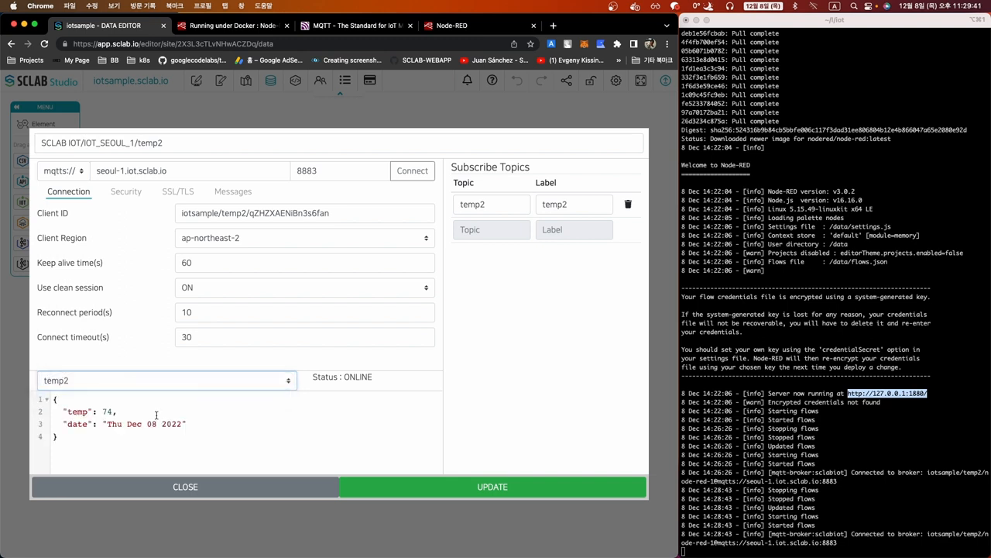
pyautogui.moveTo(64, 411); pyautogui.dragTo(114, 412)
pyautogui.click(451, 26)
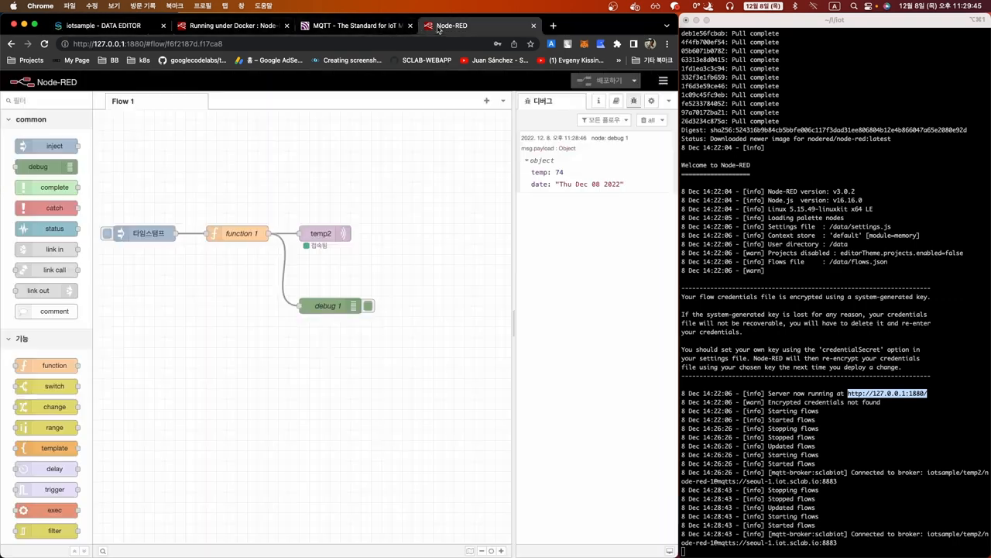
pyautogui.click(116, 28)
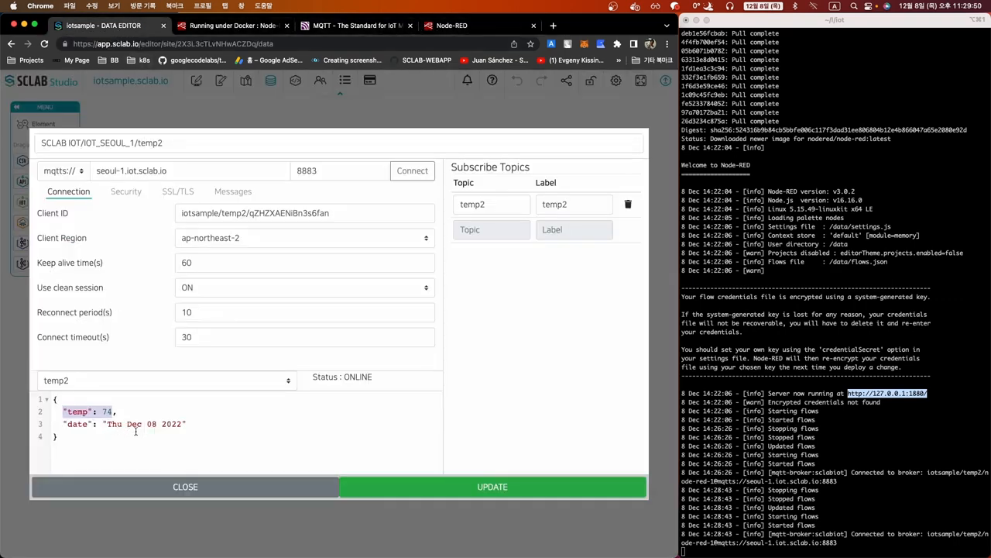
pyautogui.click(174, 431)
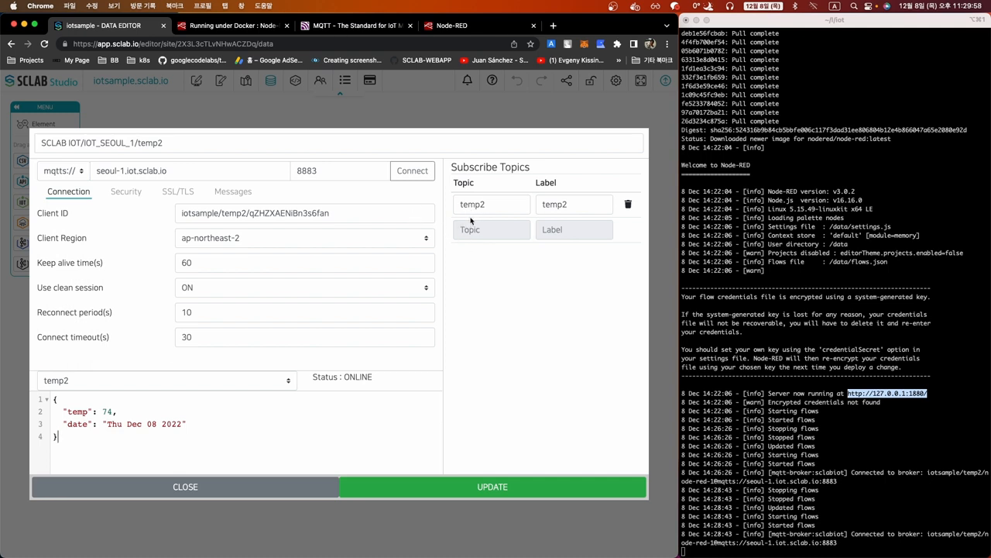
# Add a subscribe topic row temp2/a with label a
pyautogui.moveTo(460, 205); pyautogui.dragTo(491, 206)
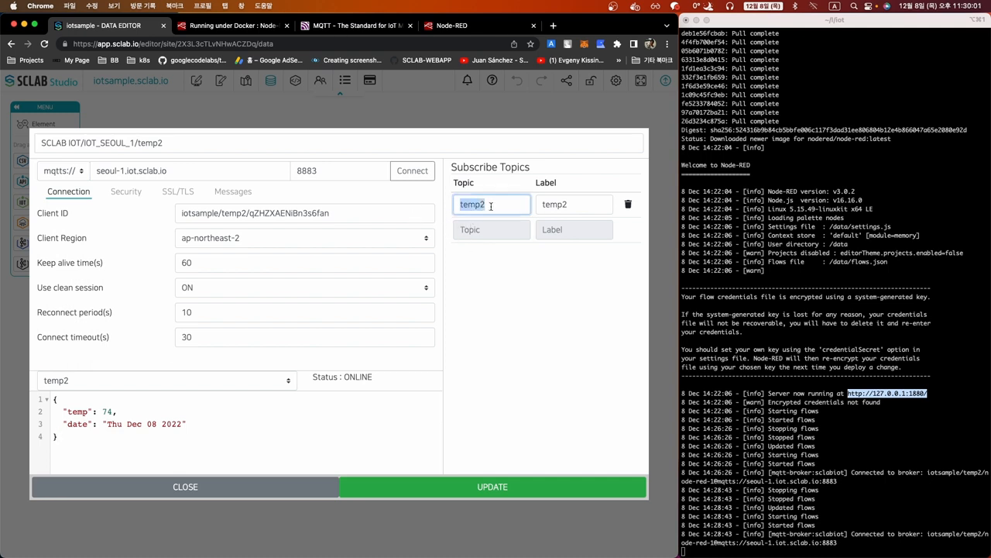
pyautogui.click(482, 230)
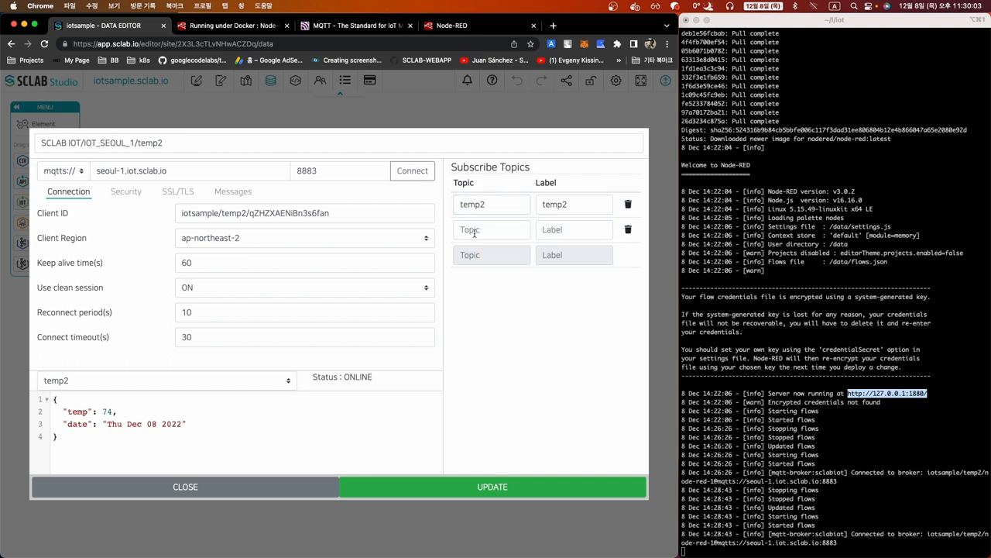
pyautogui.write('temp2/a')
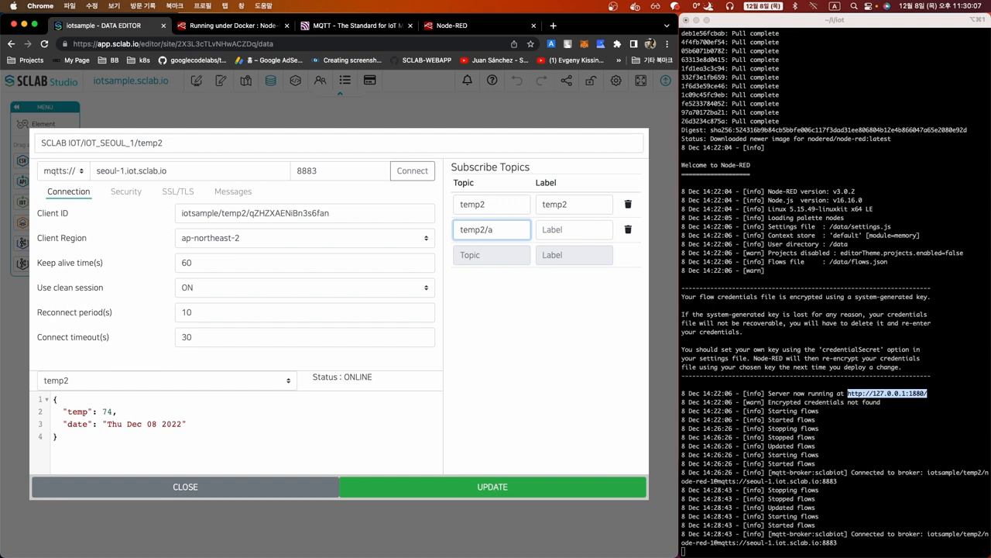
pyautogui.press('Tab')
pyautogui.write('a')
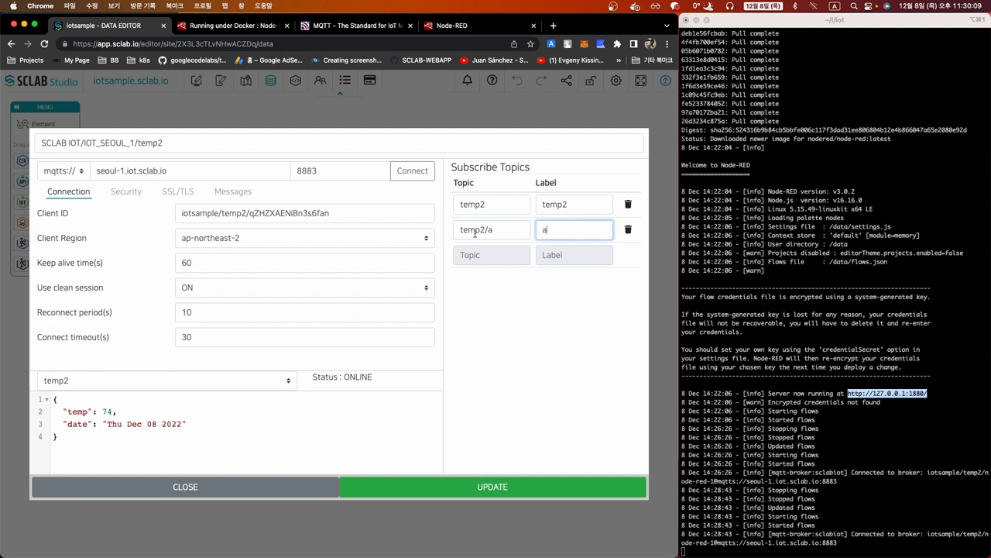
pyautogui.click(495, 333)
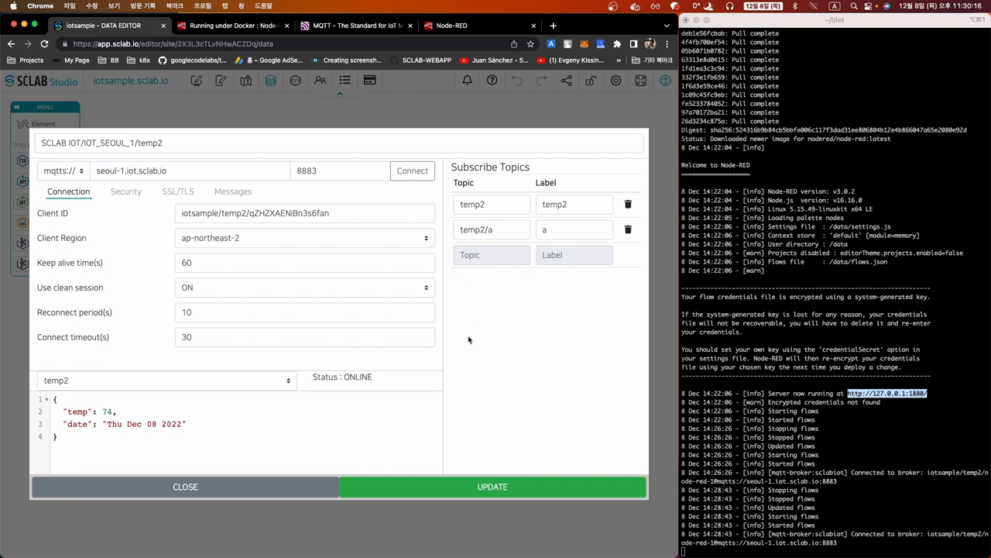
pyautogui.click(264, 143)
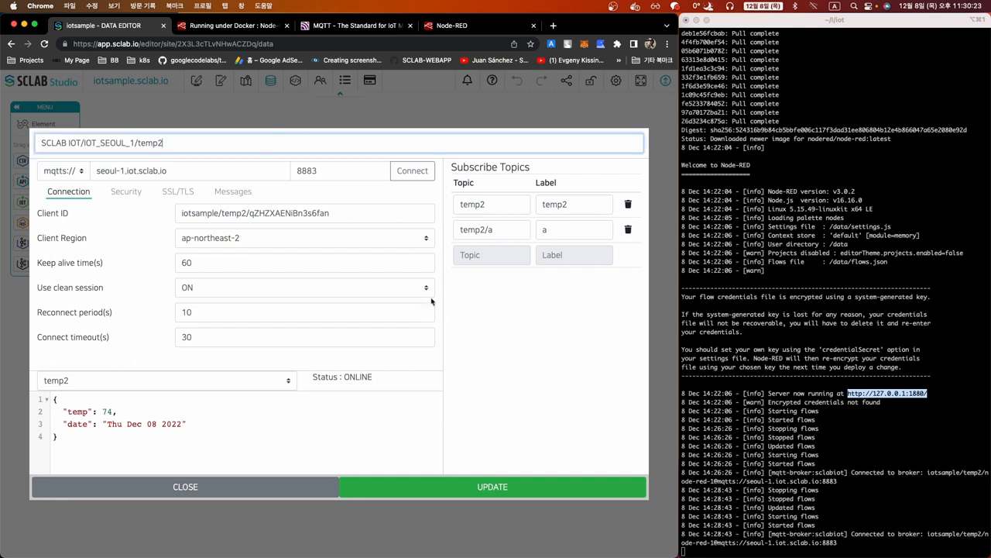
# Compare the temp2 and temp2/a topics, then save the node settings with UPDATE
pyautogui.doubleClick(475, 204)
pyautogui.doubleClick(465, 232)
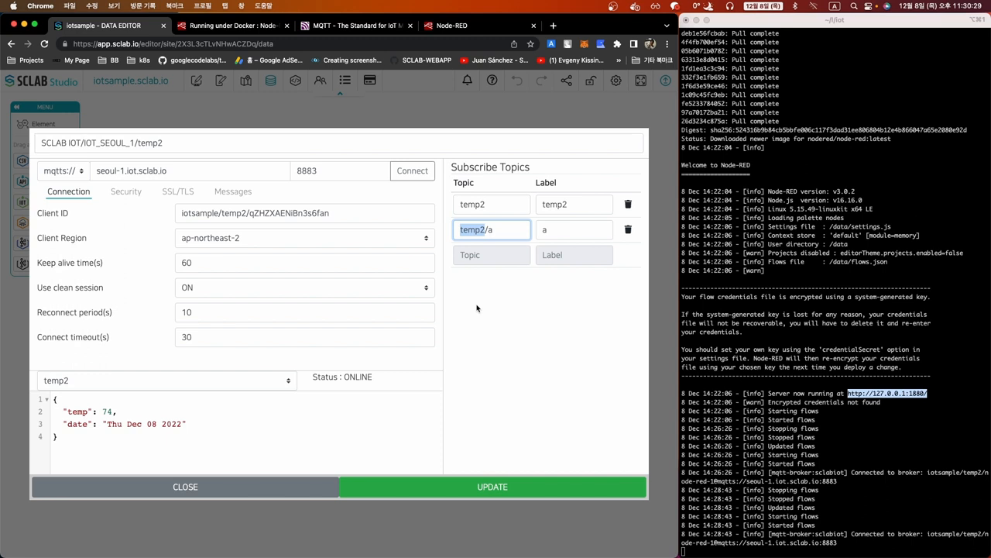
pyautogui.click(471, 353)
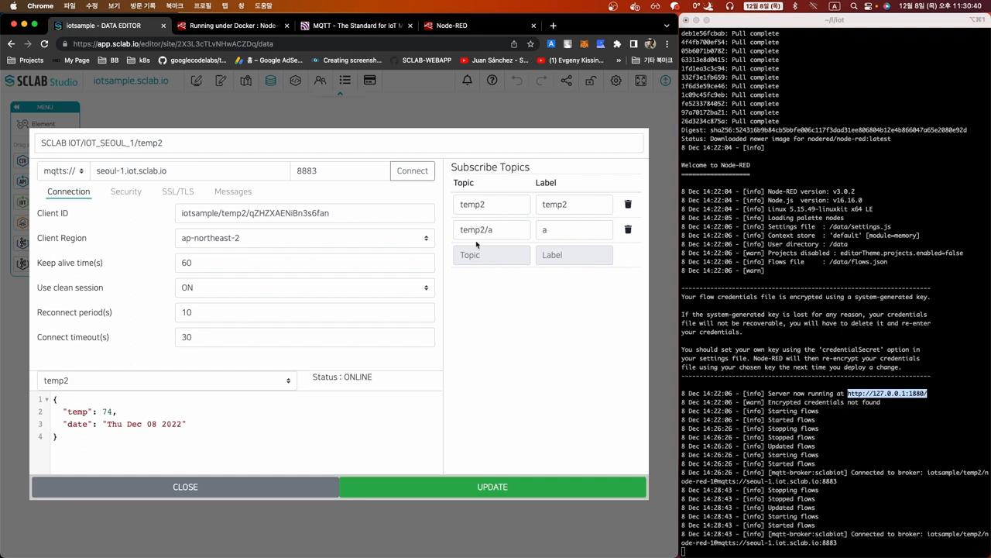
pyautogui.doubleClick(482, 203)
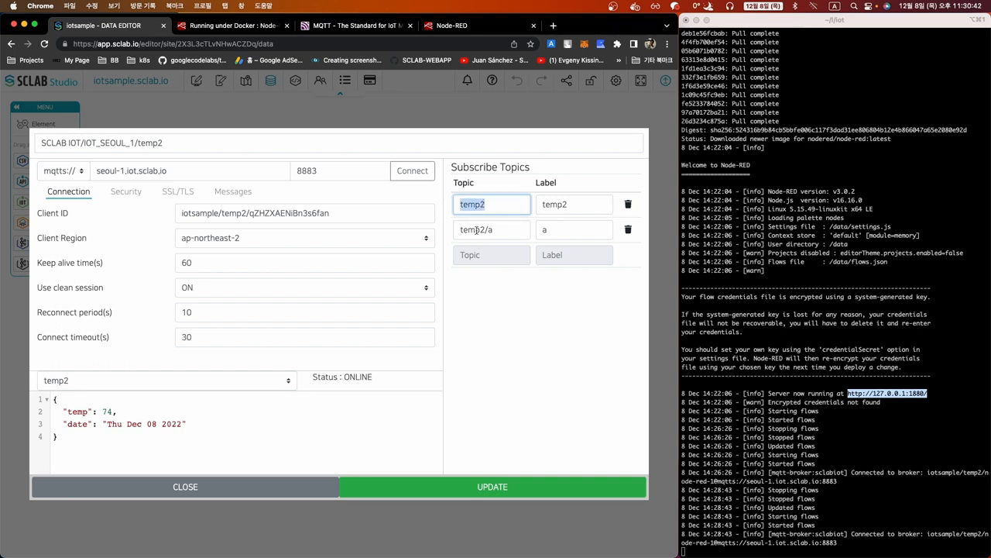
pyautogui.doubleClick(476, 230)
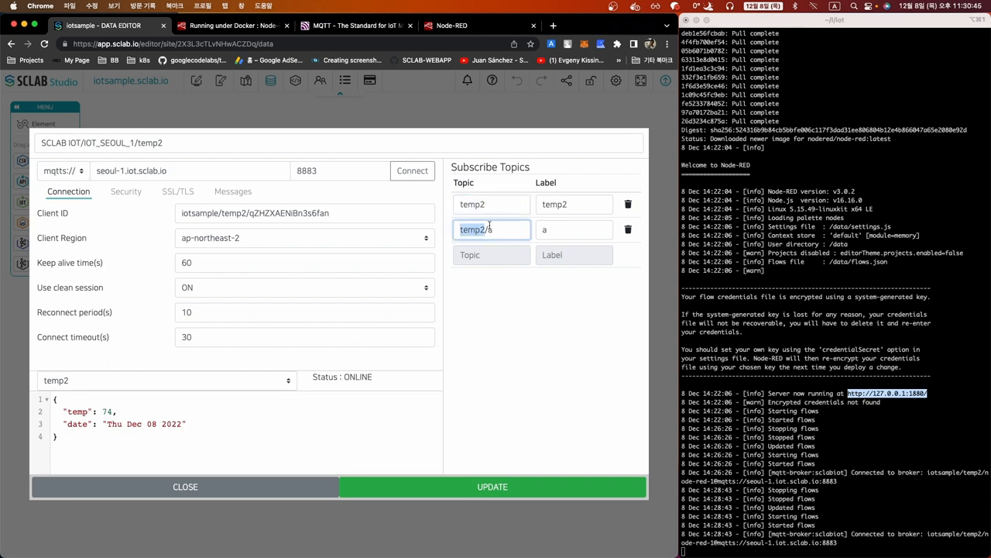
pyautogui.click(495, 230)
pyautogui.click(555, 229)
pyautogui.click(483, 335)
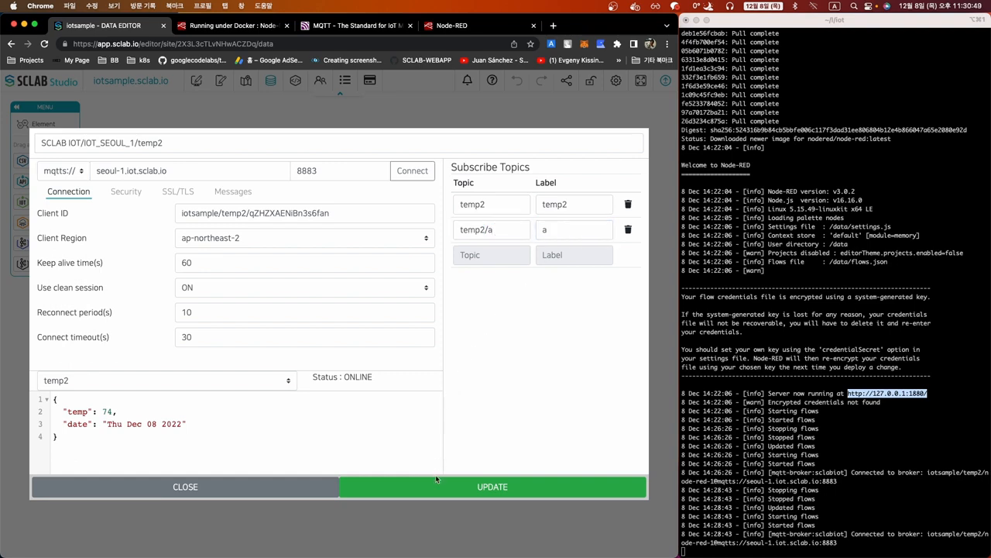
pyautogui.click(437, 486)
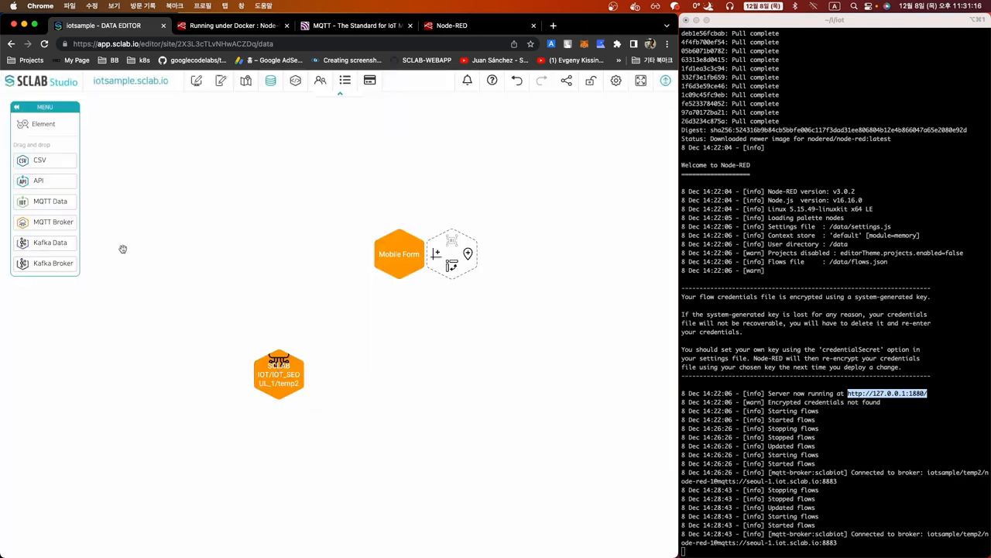
# Add an MQTT Data item on topic temp2 and connect to receive live temp 74
pyautogui.moveTo(47, 203); pyautogui.dragTo(227, 291)
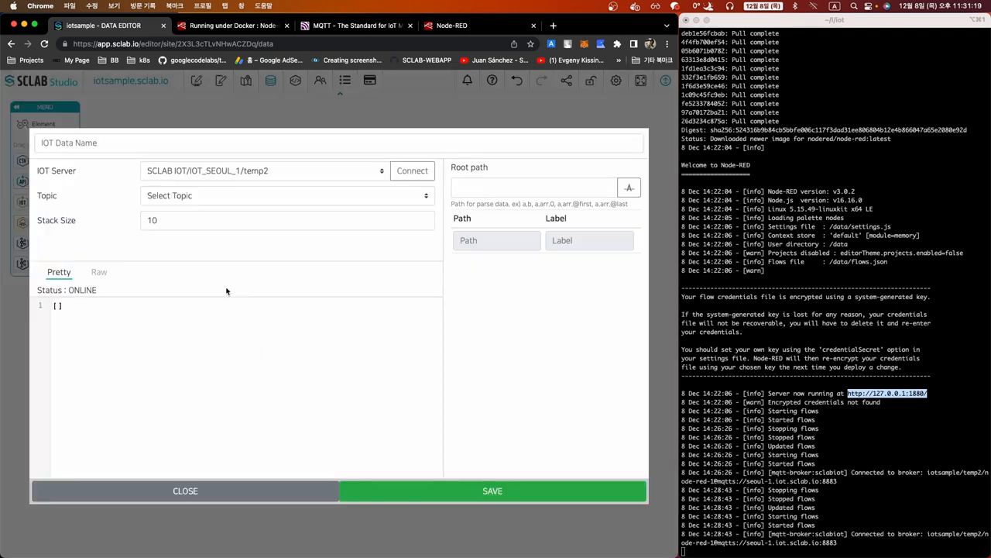
pyautogui.click(304, 201)
pyautogui.click(296, 210)
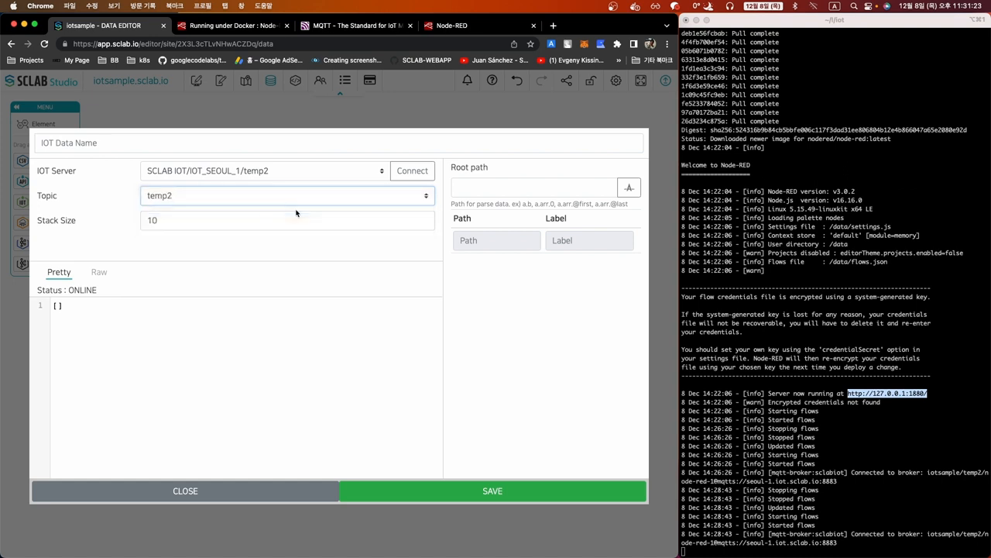
pyautogui.click(408, 172)
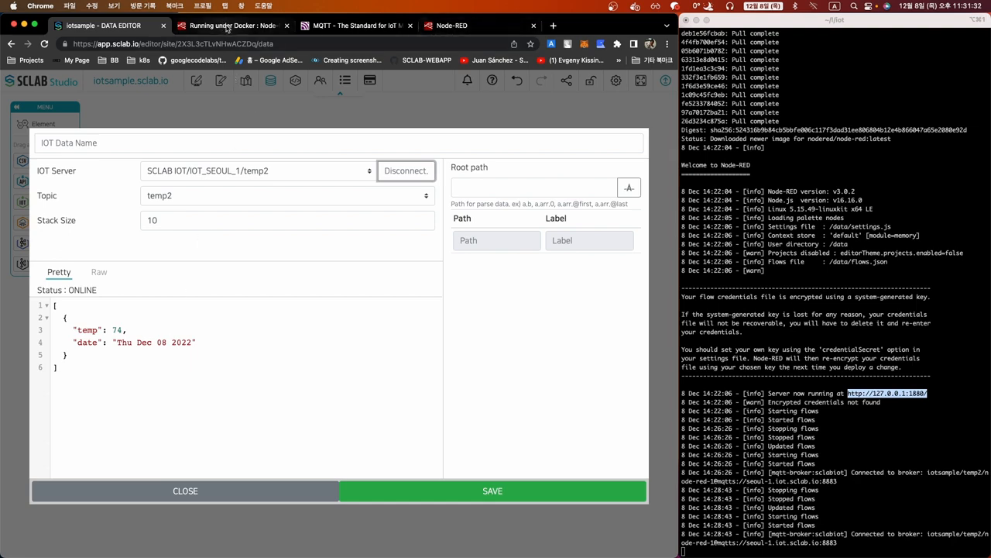
# Detach Node-RED into its own narrow window on the right side
pyautogui.click(452, 26)
pyautogui.moveTo(451, 26); pyautogui.dragTo(786, 27)
pyautogui.moveTo(313, 278); pyautogui.dragTo(536, 300)
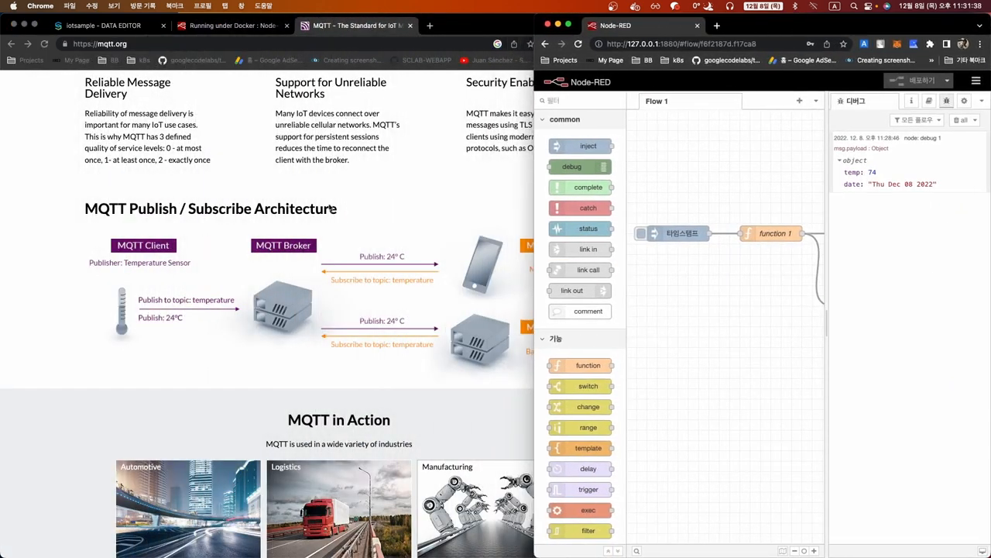
# Fire the Node-RED inject nine times to send random temperatures to temp2
pyautogui.click(102, 25)
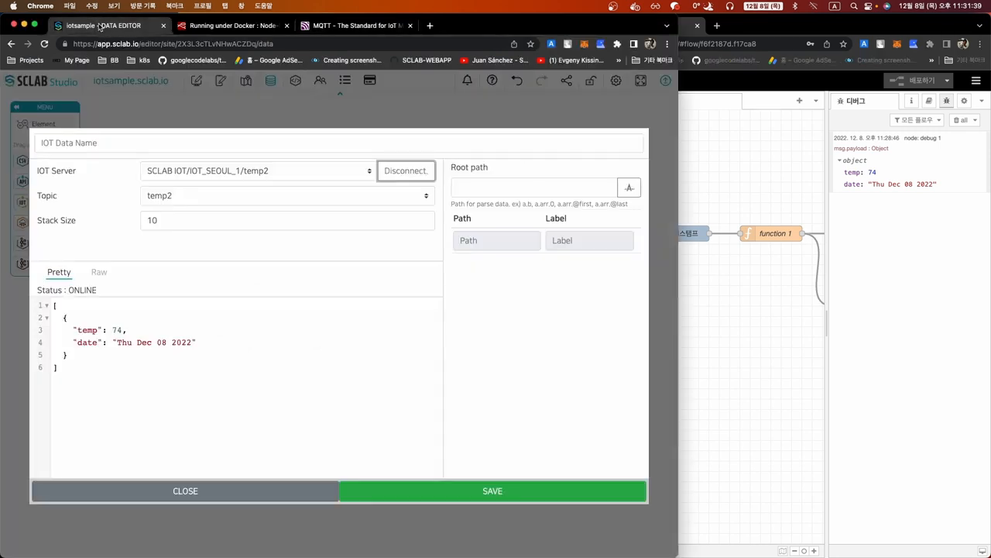
pyautogui.click(701, 334)
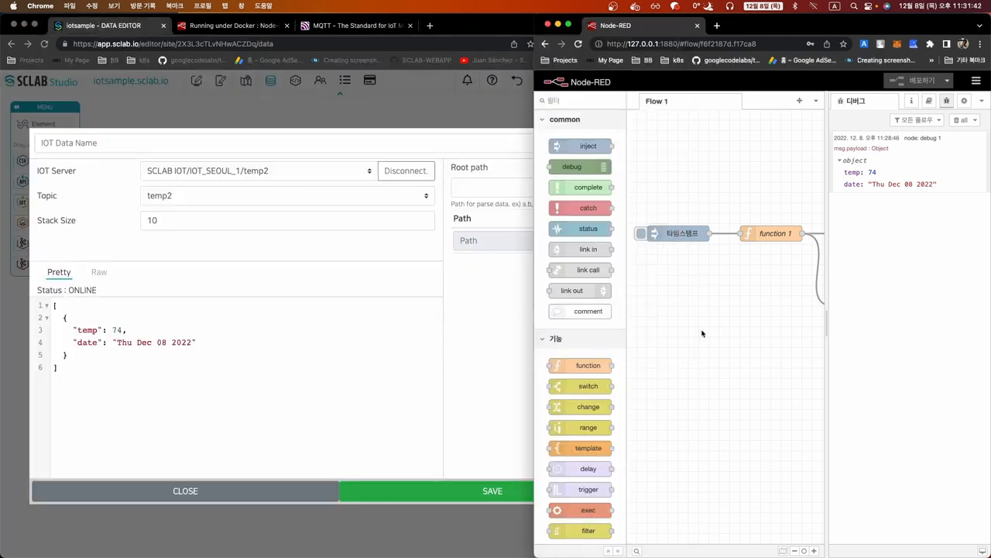
pyautogui.click(641, 236)
pyautogui.click(640, 236)
pyautogui.click(641, 236)
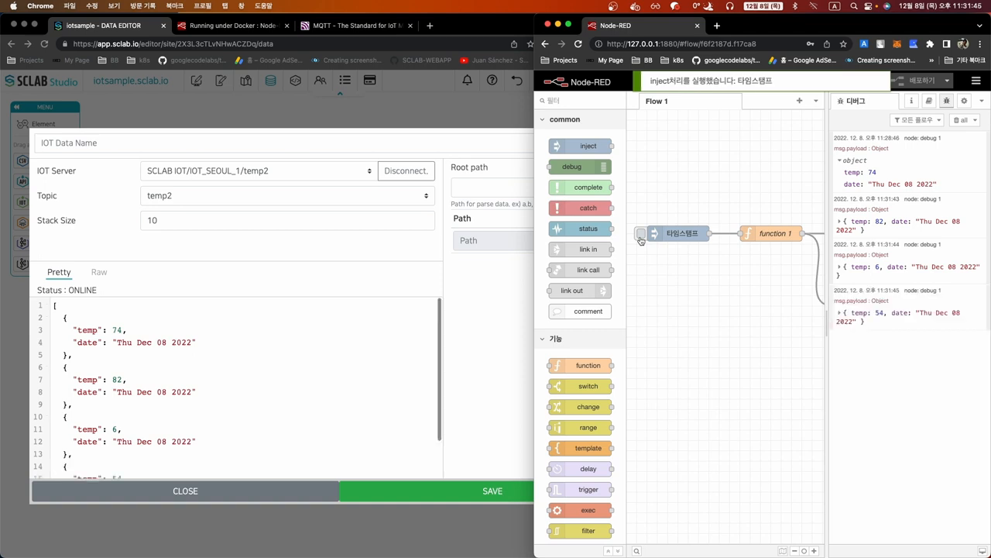
pyautogui.click(641, 236)
pyautogui.click(641, 236)
pyautogui.click(641, 236)
pyautogui.click(640, 236)
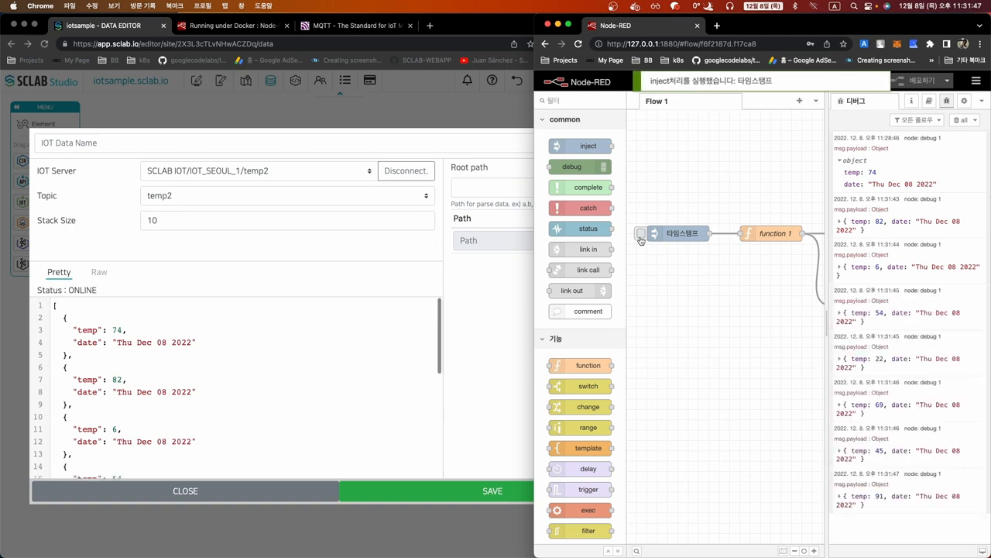
pyautogui.click(640, 236)
pyautogui.click(641, 236)
pyautogui.click(640, 237)
pyautogui.click(641, 236)
pyautogui.click(640, 236)
pyautogui.click(640, 236)
# Bring the SCLAB data editor forward to see the new readings 22, 69, 45
pyautogui.scroll(-3, 342, 378)
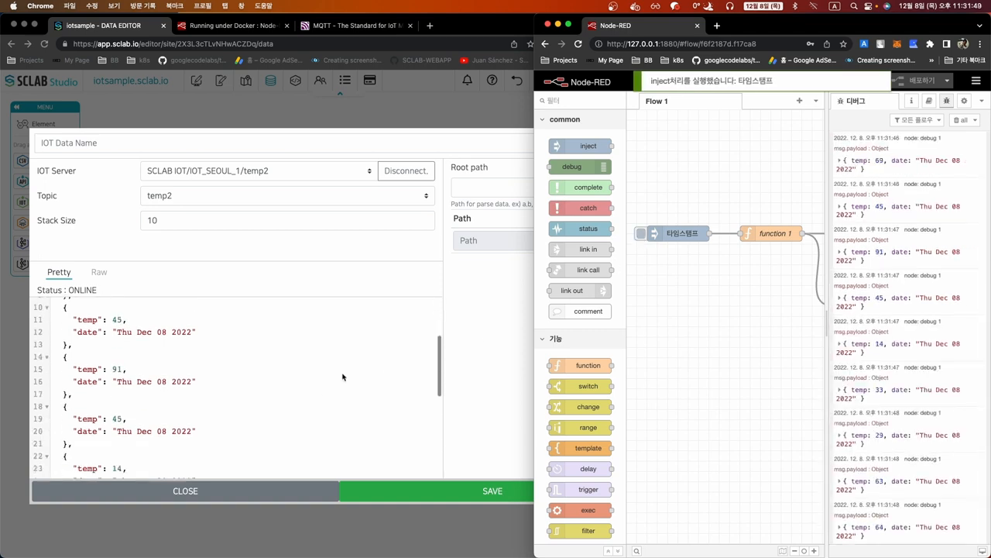
pyautogui.scroll(5, 314, 380)
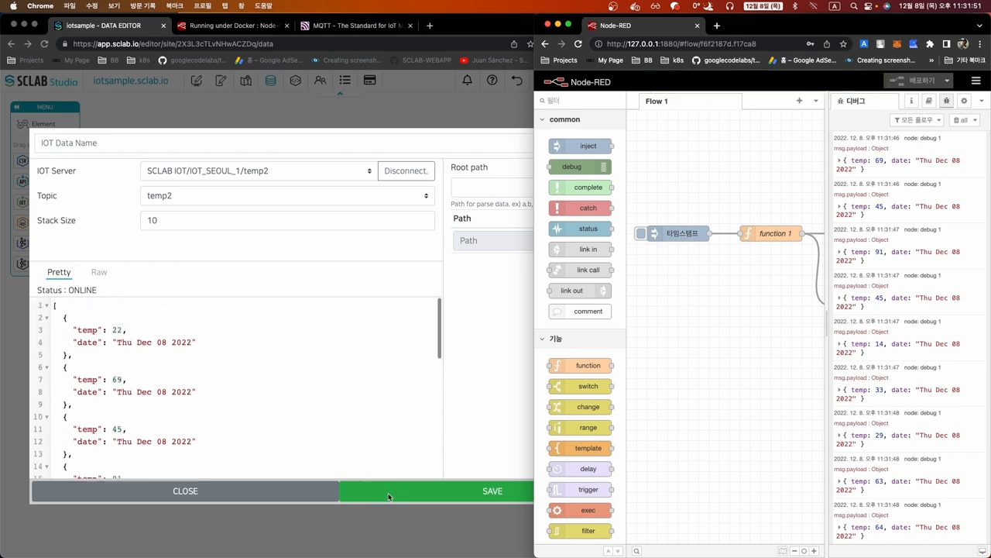
pyautogui.click(473, 430)
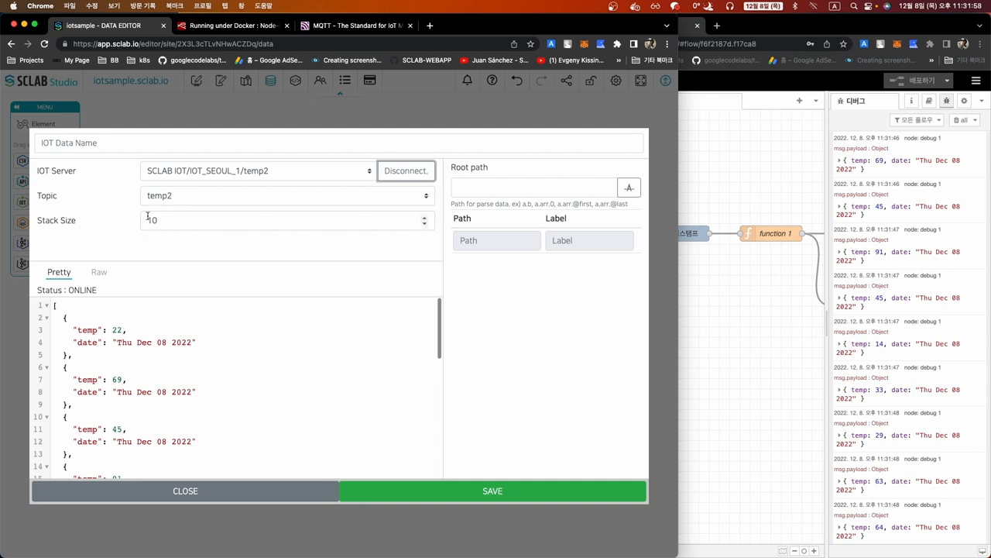
# Change the Stack Size from 10 to 20
pyautogui.scroll(-10, 154, 375)
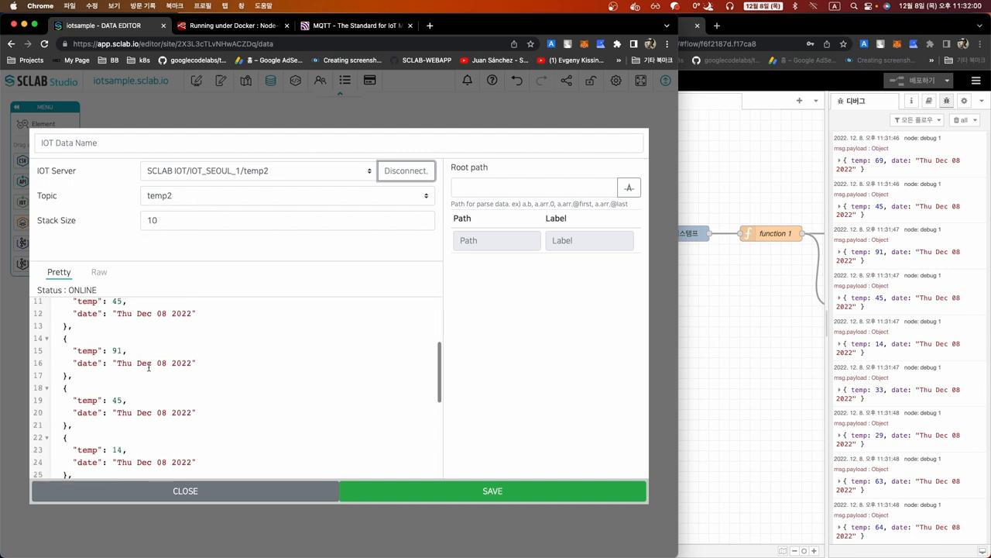
pyautogui.scroll(10, 154, 375)
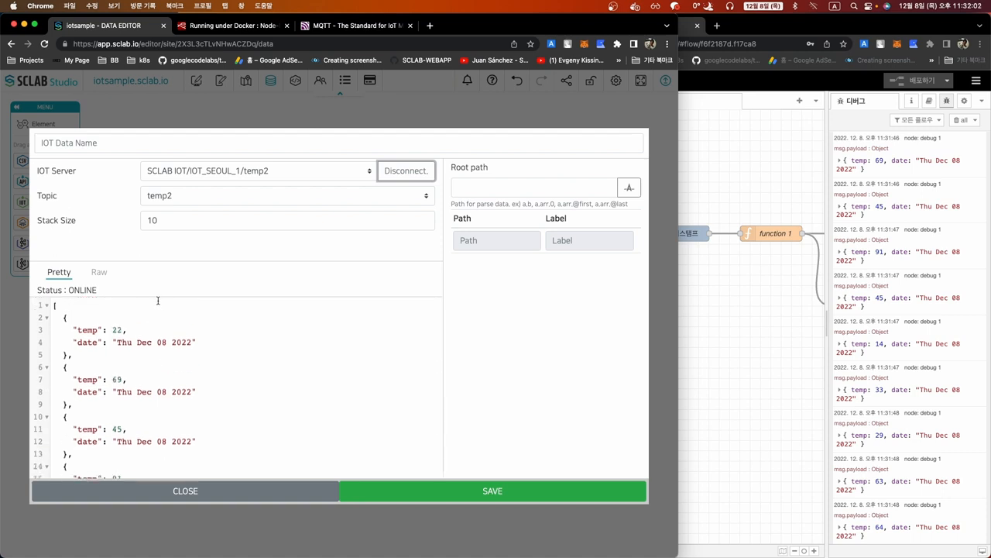
pyautogui.click(161, 220)
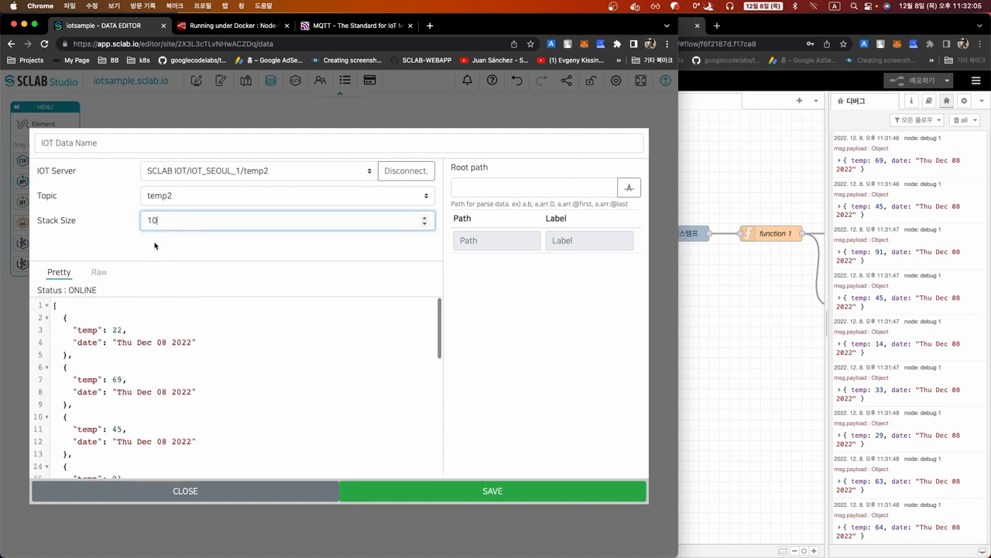
pyautogui.hotkey('shift', 'Left')
pyautogui.write('2')
pyautogui.click(146, 245)
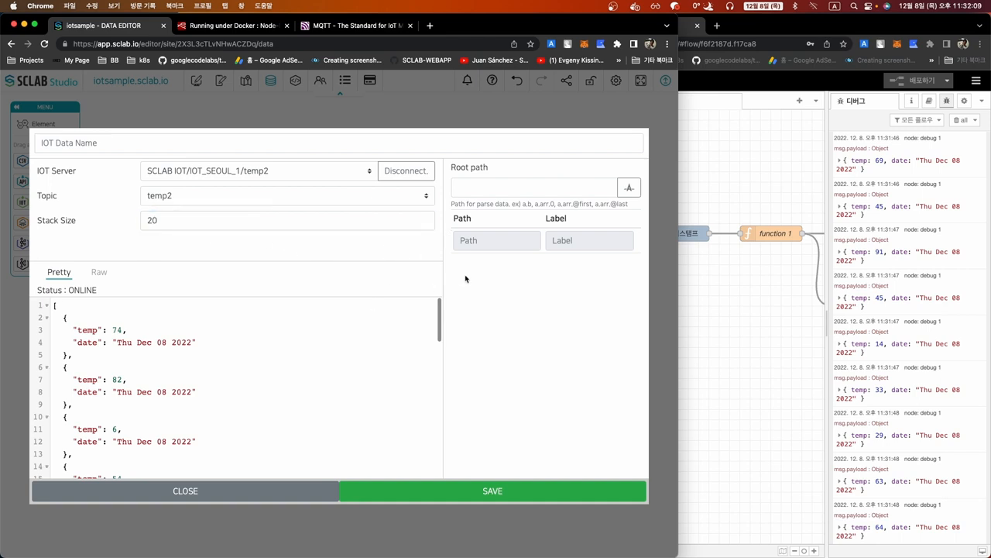
# Parse the Root path into temp and date paths
pyautogui.click(628, 187)
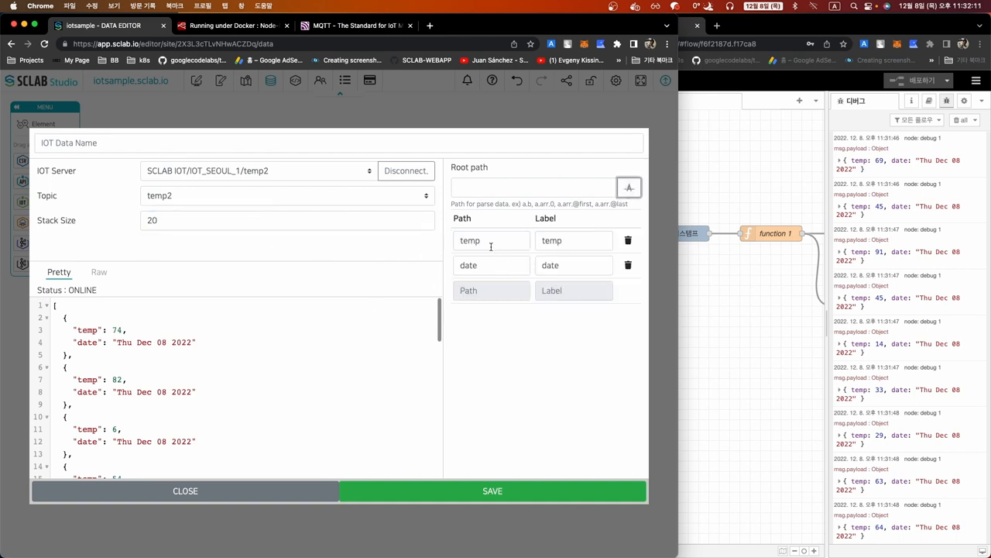
pyautogui.click(629, 193)
pyautogui.moveTo(73, 328)
pyautogui.mouseDown()
pyautogui.moveTo(100, 331)
pyautogui.moveTo(96, 343)
pyautogui.mouseUp()
# Label the temp path Temp and the date path Date
pyautogui.doubleClick(555, 243)
pyautogui.write('온ㄷ')
pyautogui.press('capslock')
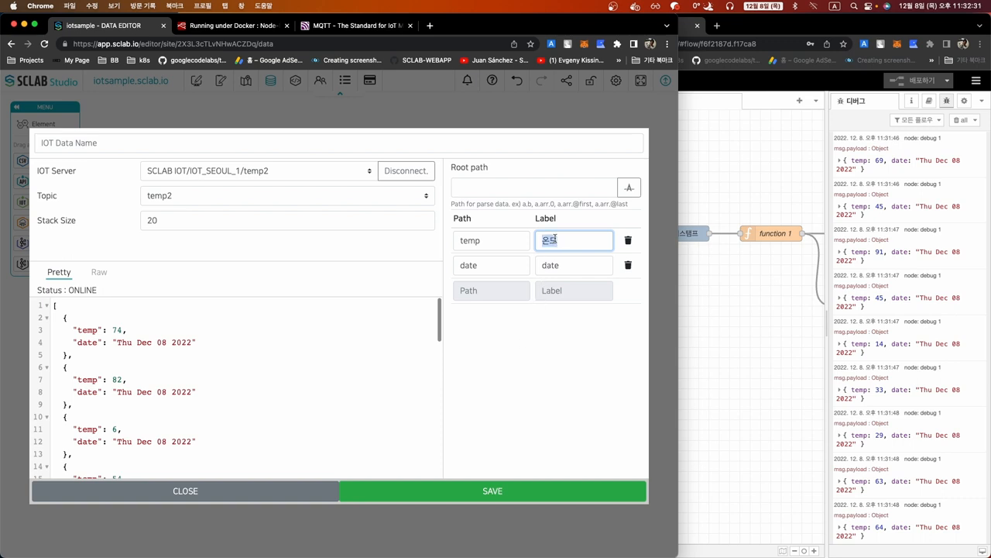
pyautogui.press('Tab')
pyautogui.press('capslock')
pyautogui.write('ㄴㅏㄹㅉㅏ')
pyautogui.press('capslock')
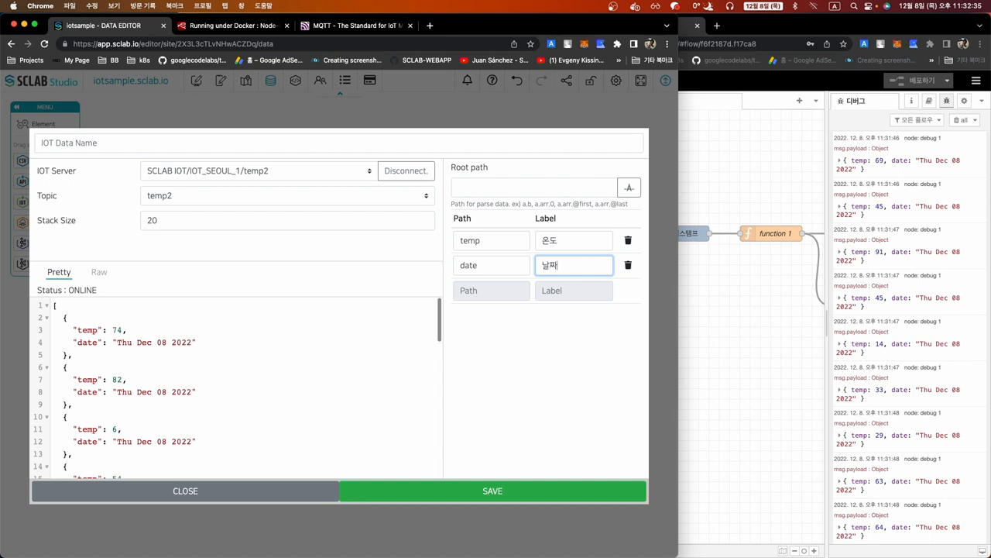
pyautogui.press('BackSpace')
pyautogui.press('BackSpace')
pyautogui.write('Date')
pyautogui.doubleClick(550, 241)
pyautogui.write('Temp')
pyautogui.click(536, 379)
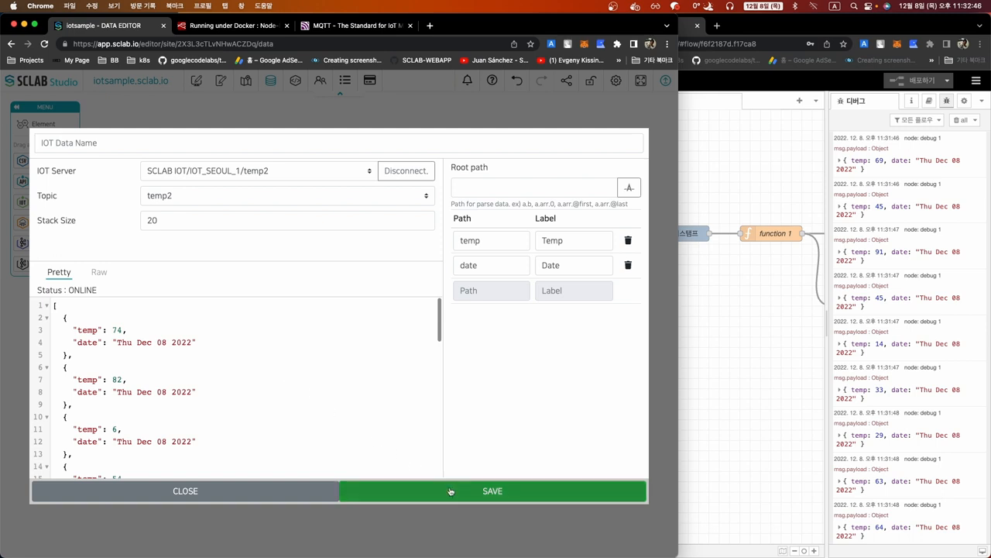
# Name the IOT data 'iot sample' and save it
pyautogui.click(130, 146)
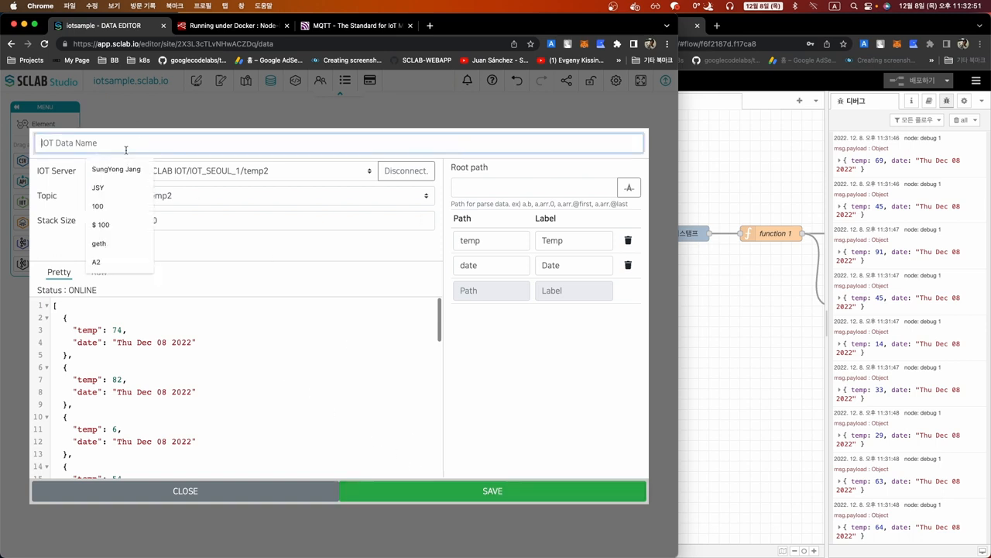
pyautogui.write('iot')
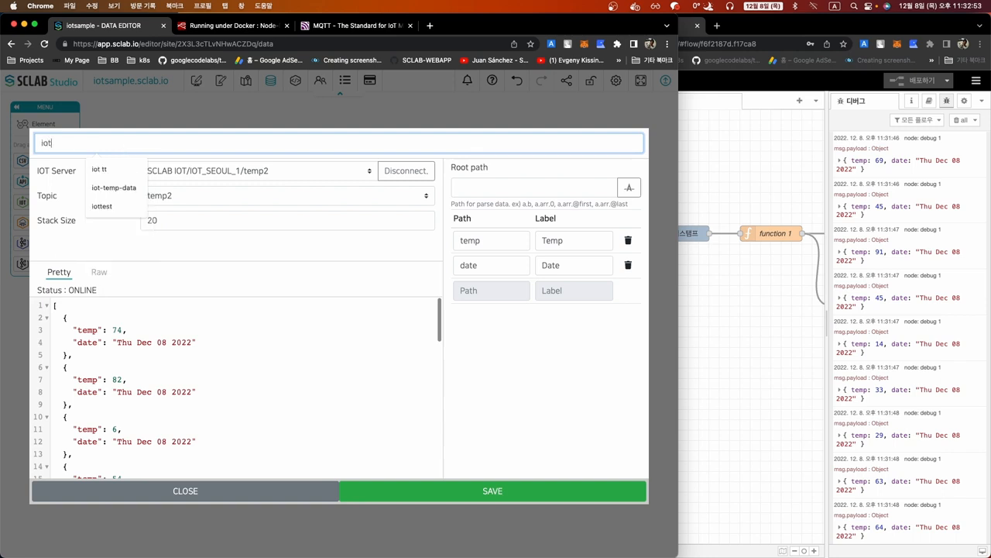
pyautogui.write(' smp')
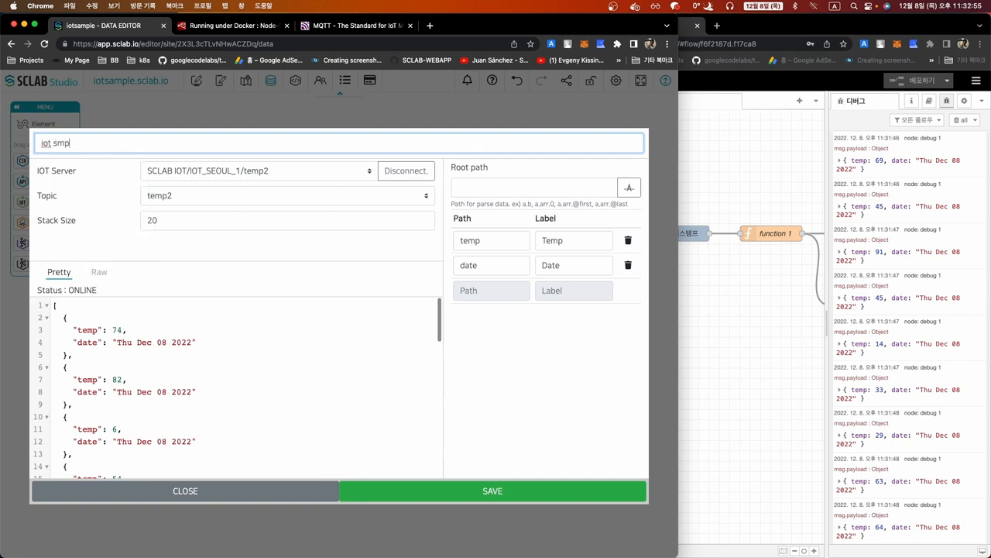
pyautogui.write('mple')
pyautogui.click(407, 491)
# Move the iot sample node up the canvas and start a chart from it
pyautogui.moveTo(227, 296)
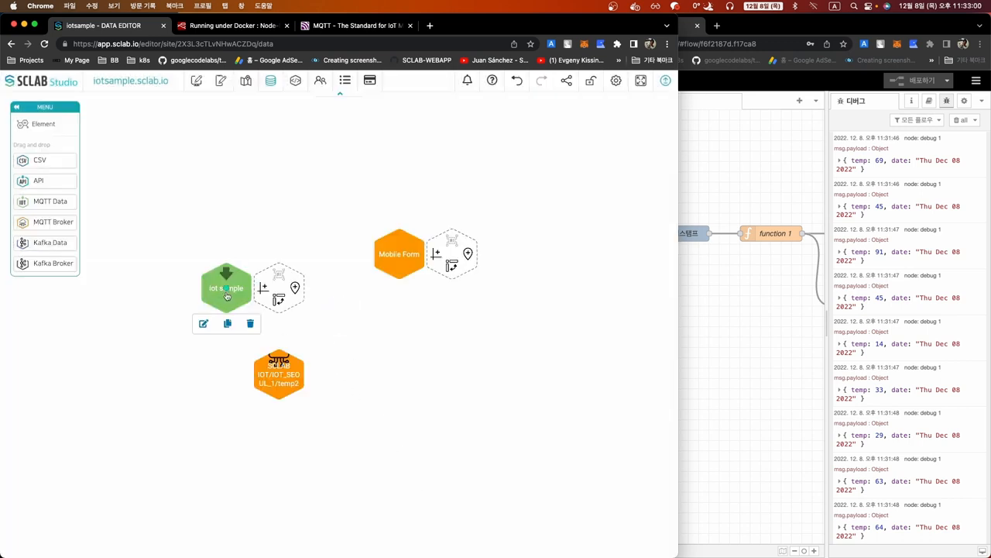
pyautogui.moveTo(227, 296); pyautogui.dragTo(209, 224)
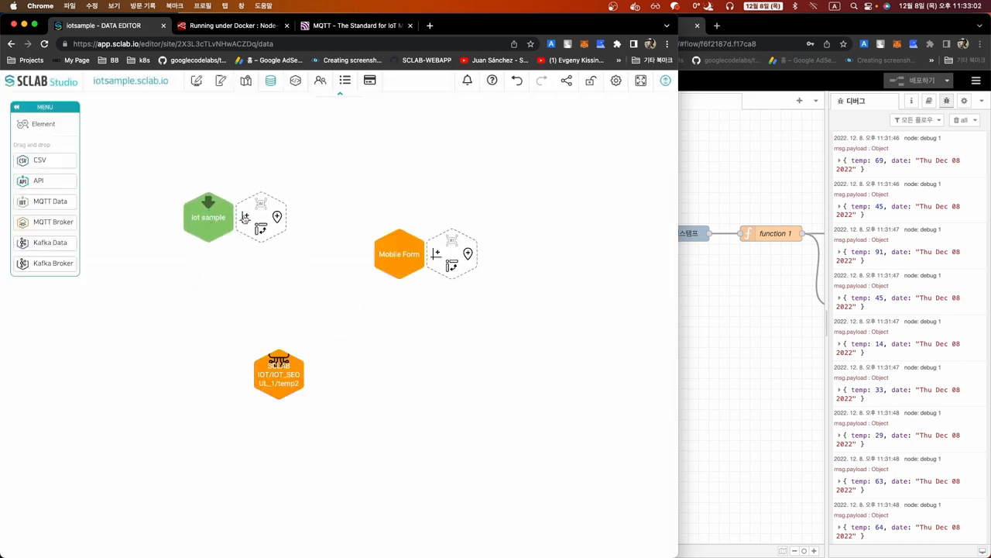
pyautogui.click(245, 217)
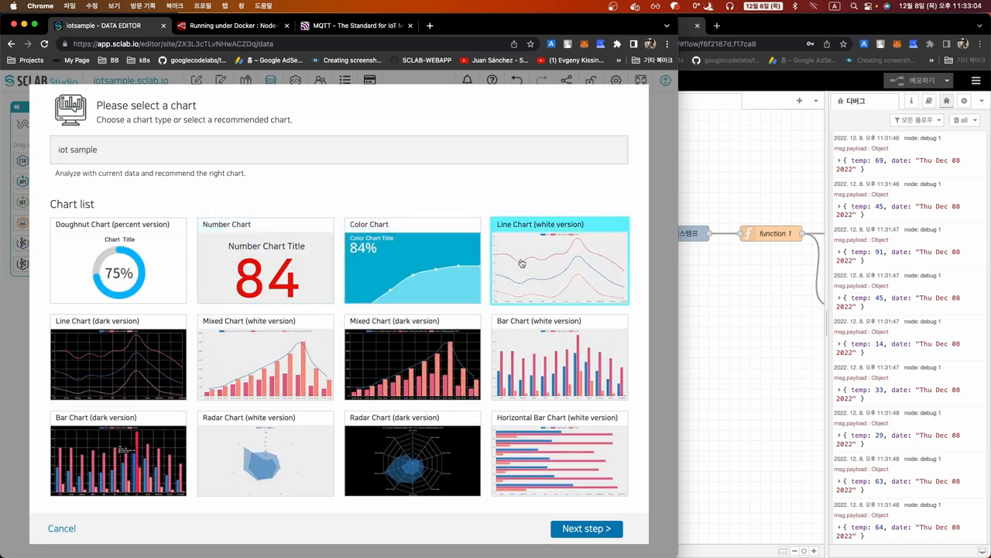
# Choose the white line chart with Temp as columns and Date as rows
pyautogui.click(569, 530)
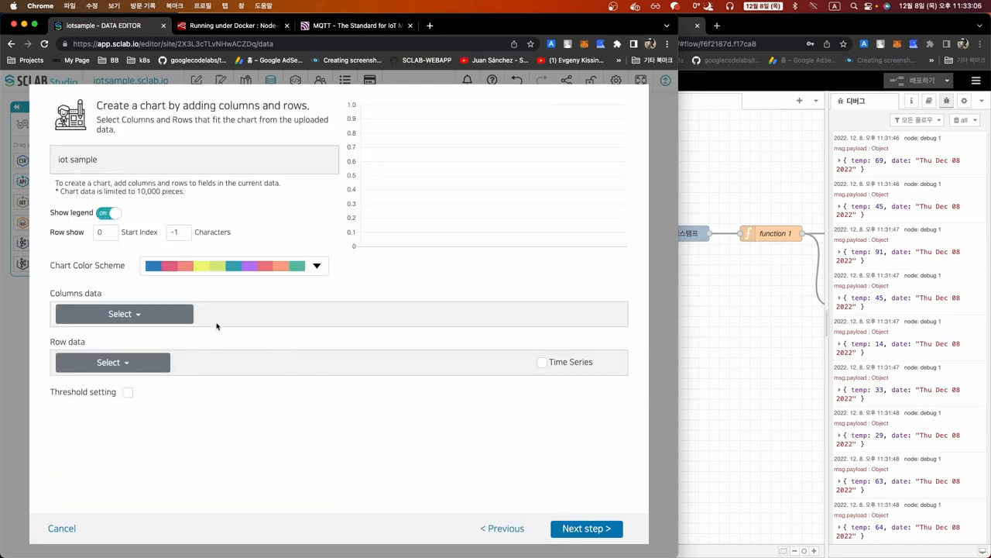
pyautogui.click(138, 315)
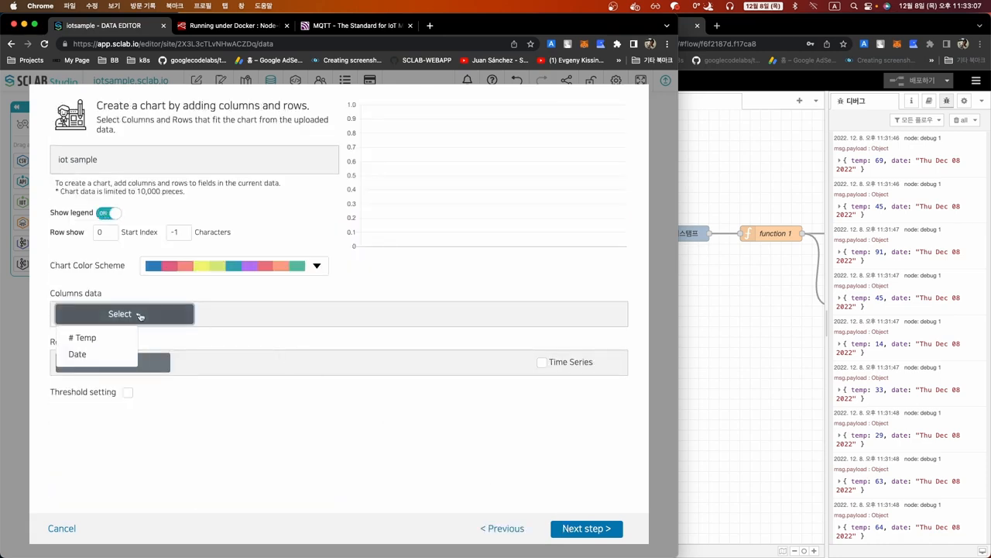
pyautogui.click(96, 341)
pyautogui.click(108, 362)
pyautogui.click(93, 402)
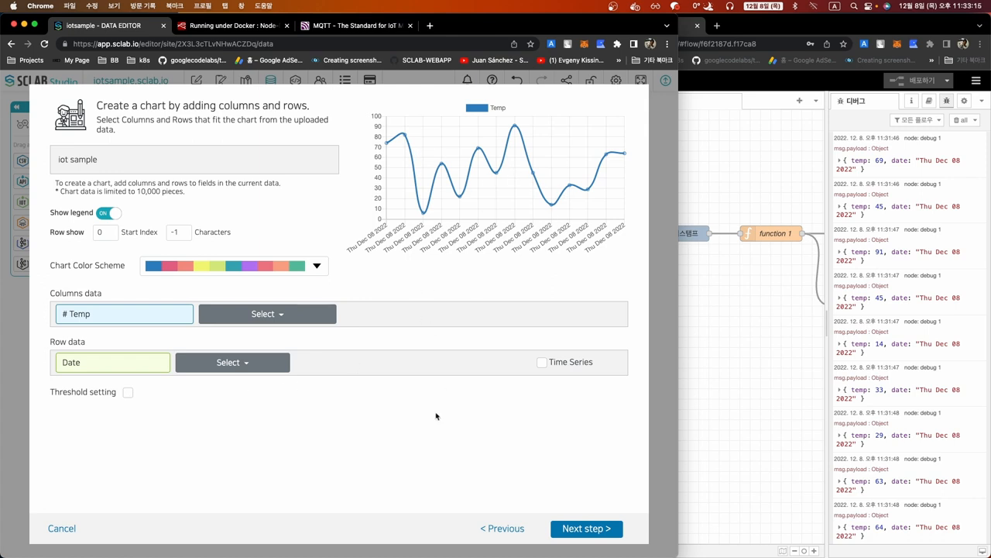
# Name the chart 'sample temp' and save it
pyautogui.click(572, 530)
pyautogui.click(160, 137)
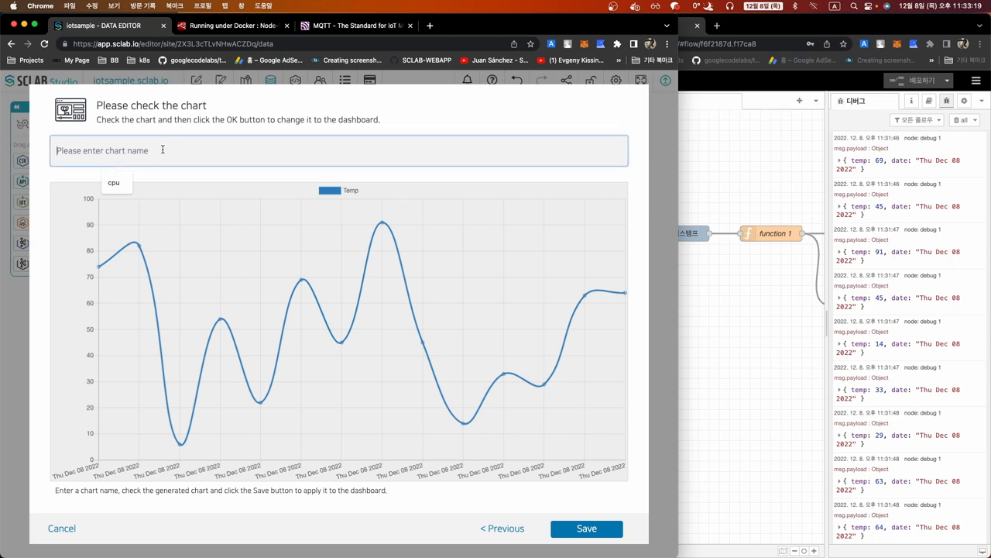
pyautogui.write('sample temp')
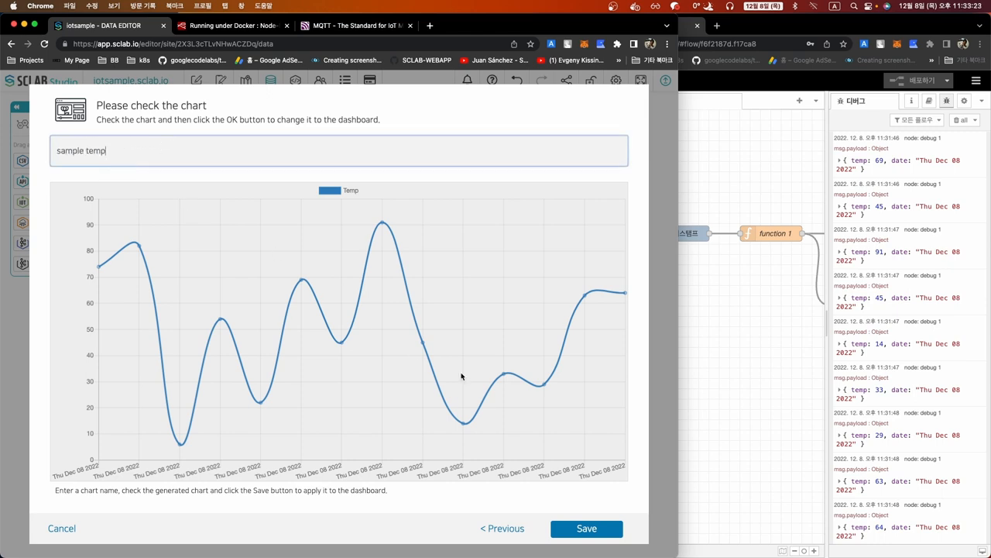
pyautogui.click(571, 531)
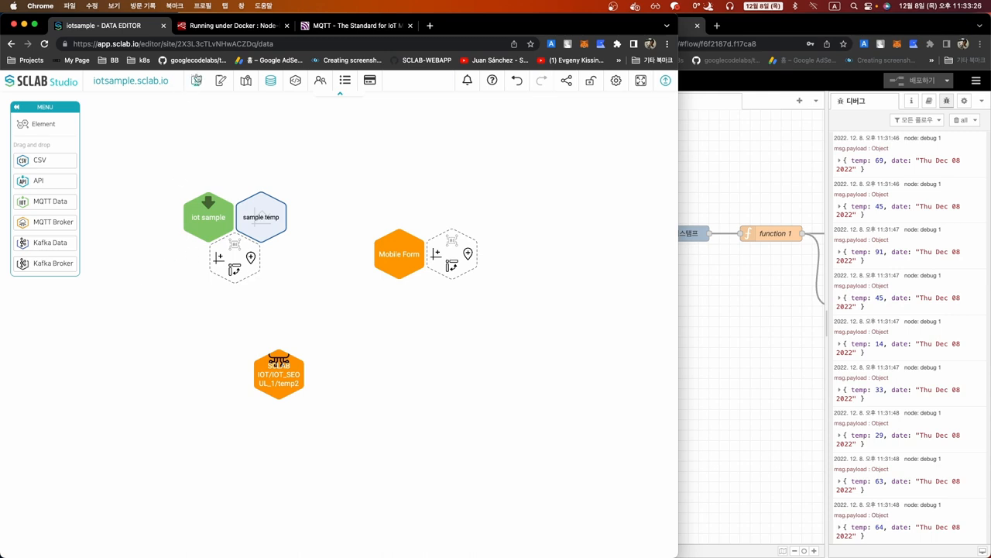
# Draw a layout box on the dashboard page and place the sample temp chart in it
pyautogui.click(196, 80)
pyautogui.click(40, 164)
pyautogui.moveTo(128, 140); pyautogui.dragTo(523, 372)
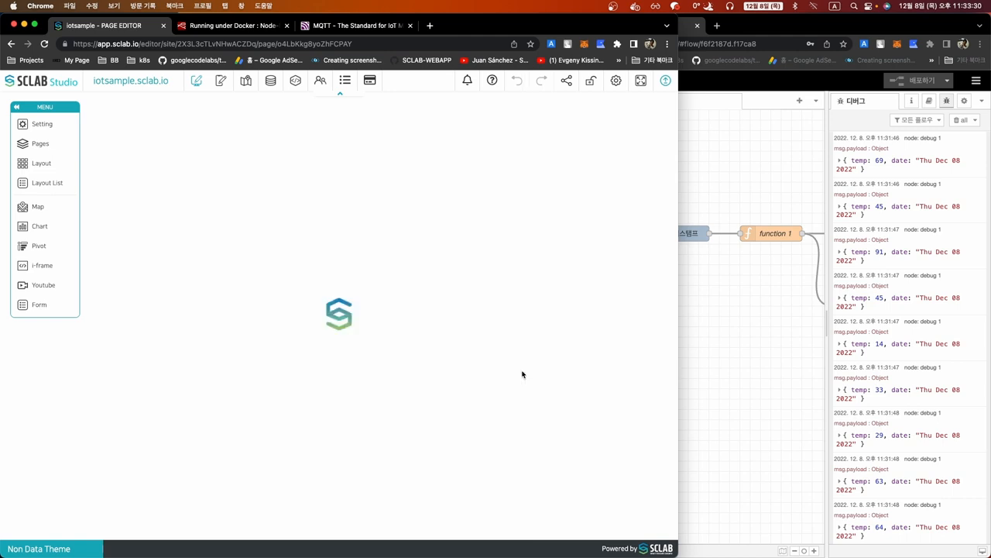
pyautogui.click(32, 226)
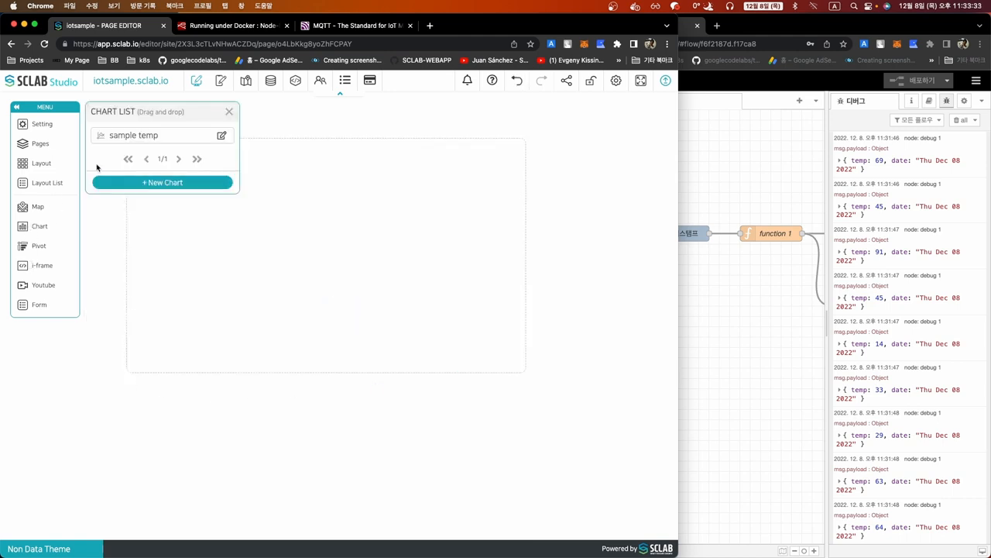
pyautogui.moveTo(127, 135); pyautogui.dragTo(294, 286)
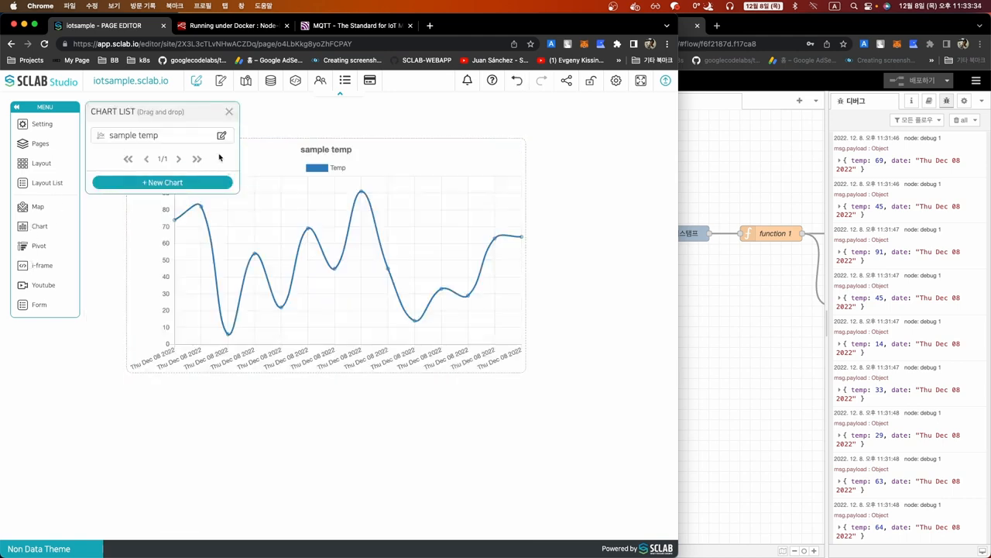
pyautogui.click(228, 112)
# Inject a dozen manual temperature readings from the Node-RED timestamp node
pyautogui.click(727, 384)
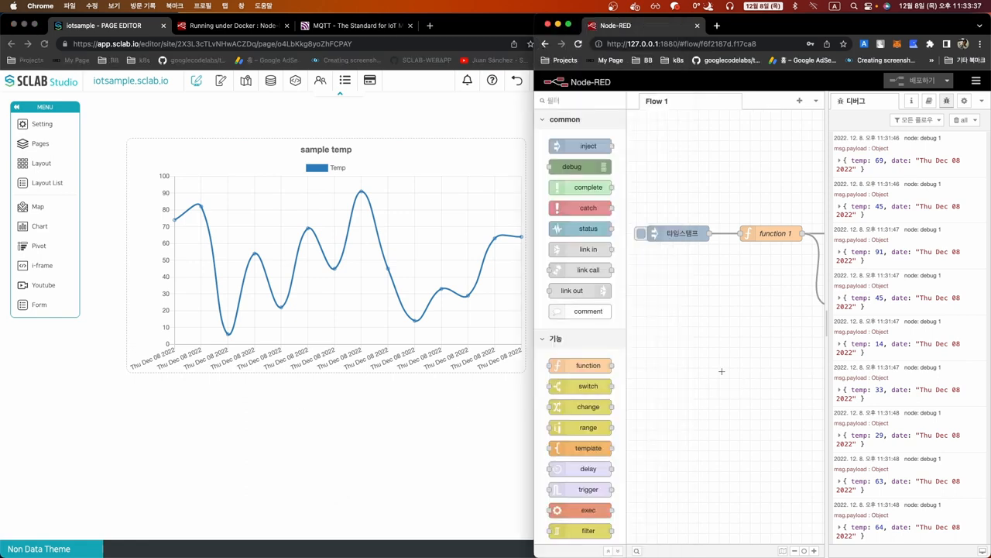
pyautogui.click(643, 234)
pyautogui.click(643, 234)
pyautogui.click(643, 234)
pyautogui.click(643, 234)
pyautogui.click(643, 234)
pyautogui.click(643, 234)
pyautogui.click(643, 234)
pyautogui.click(643, 234)
pyautogui.click(643, 234)
pyautogui.click(643, 234)
pyautogui.click(643, 234)
pyautogui.click(643, 234)
pyautogui.click(643, 234)
# Set the timestamp inject node to repeat every second and deploy the flow
pyautogui.doubleClick(678, 235)
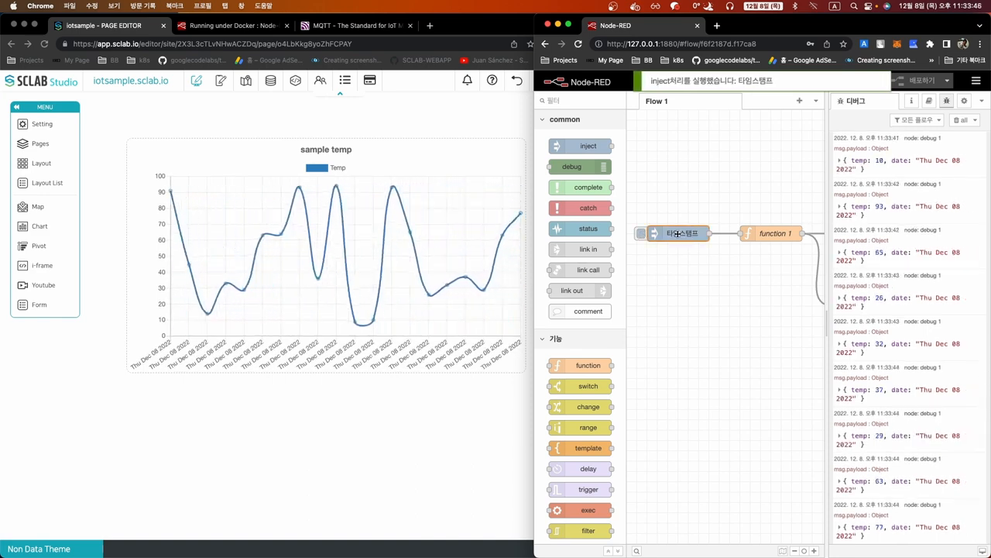
pyautogui.click(634, 511)
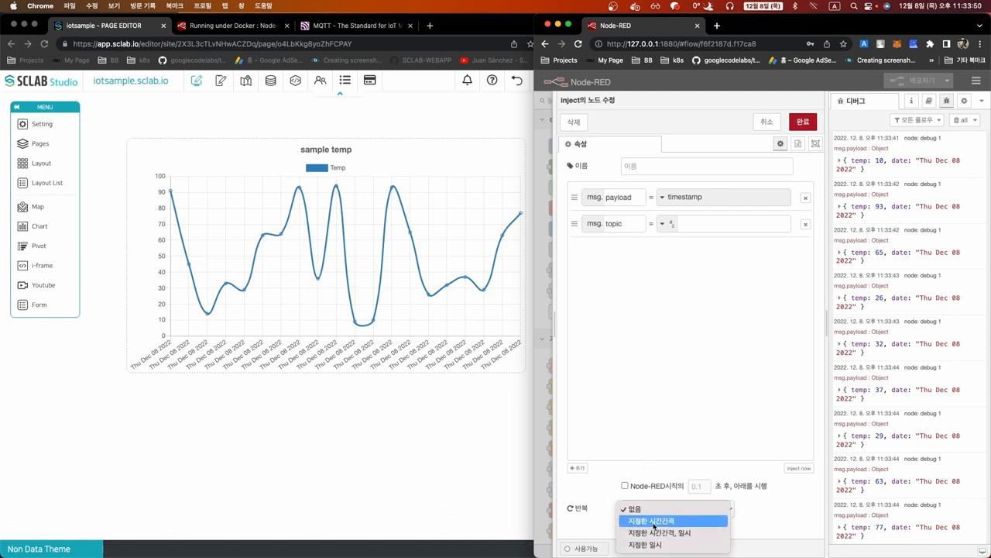
pyautogui.click(655, 521)
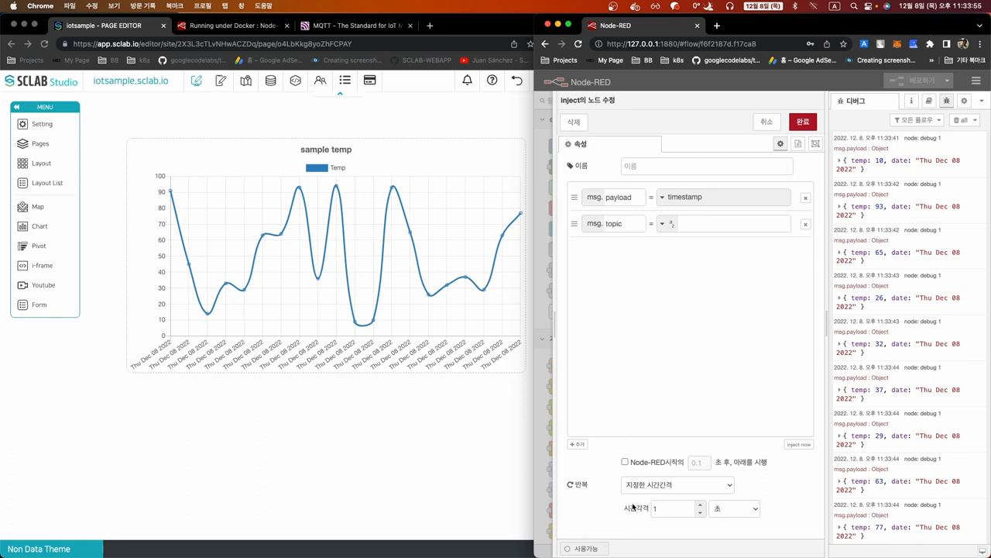
pyautogui.click(801, 126)
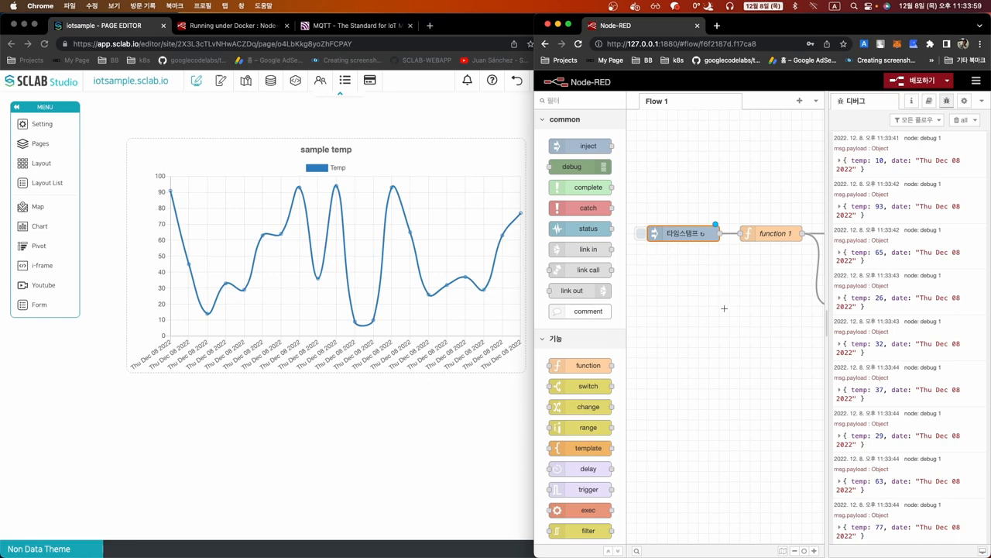
pyautogui.hscroll(3, 722, 327)
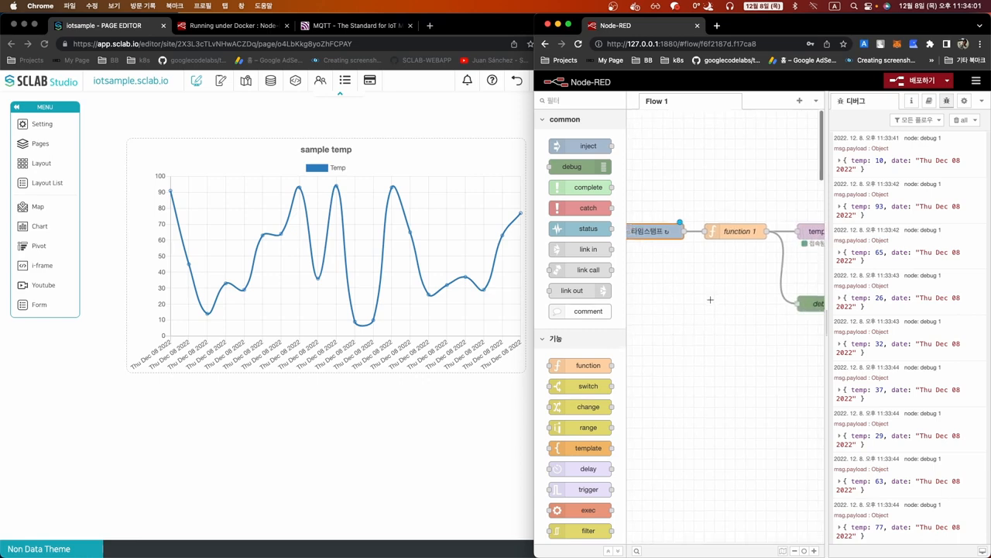
pyautogui.click(895, 83)
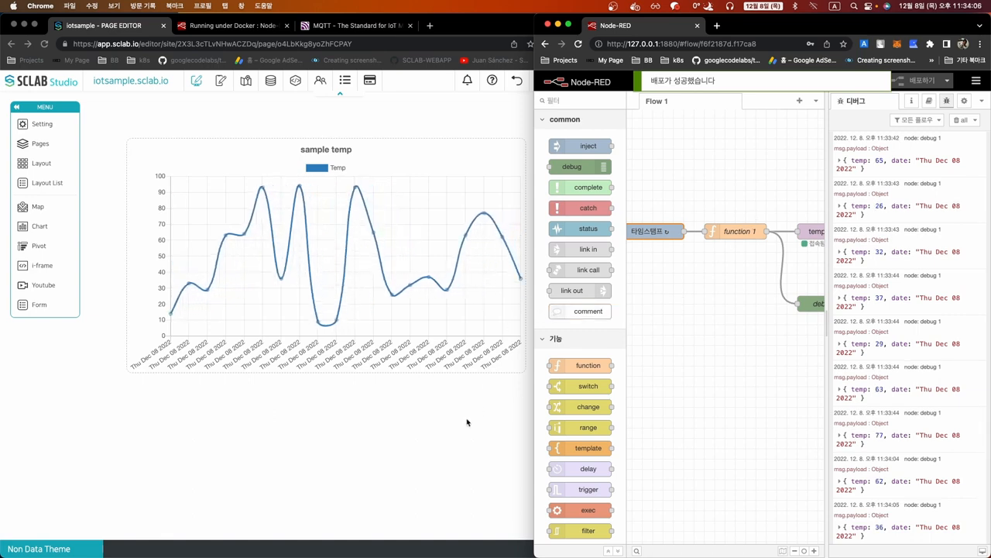
pyautogui.click(382, 419)
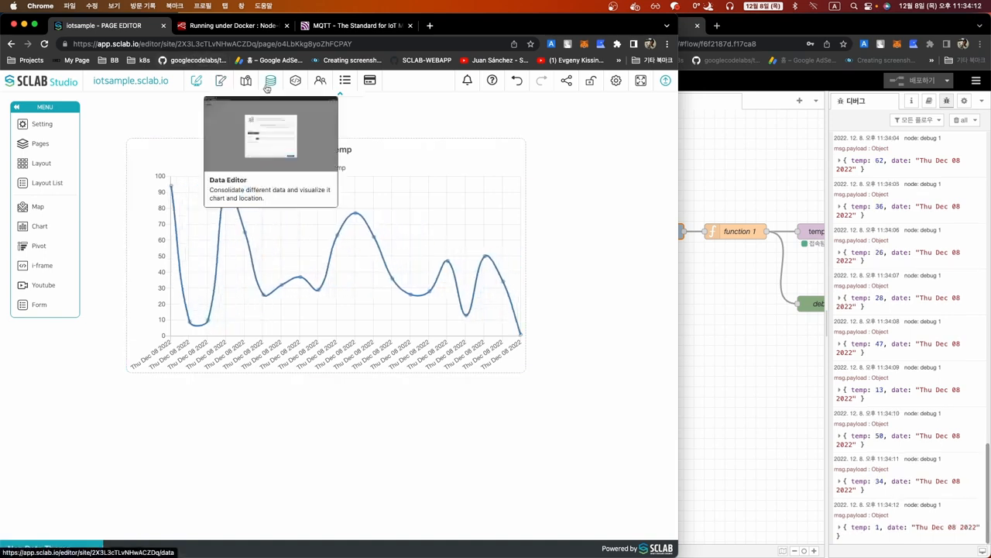
# Start a doughnut percent chart on the iot sample data using the Temp value 18
pyautogui.click(268, 82)
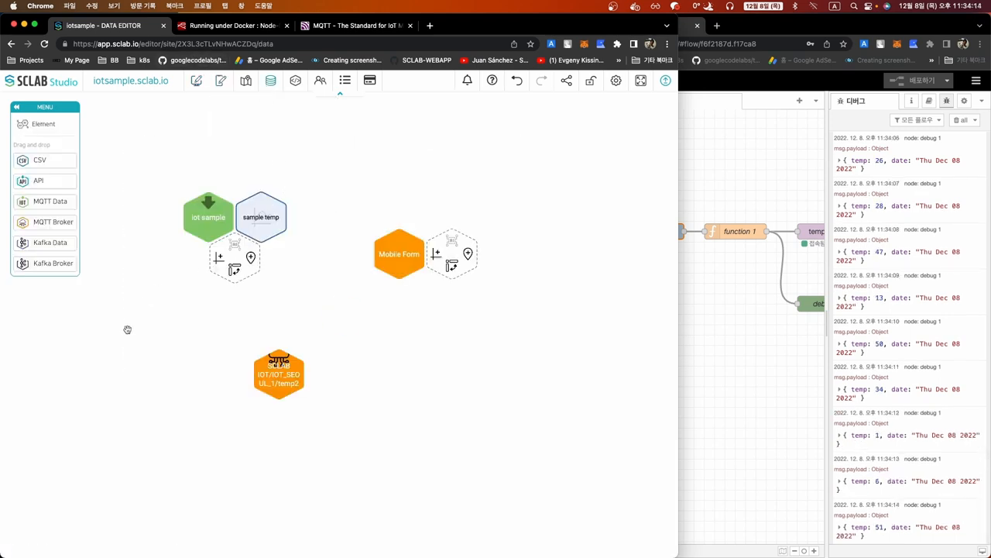
pyautogui.moveTo(126, 334); pyautogui.dragTo(206, 290)
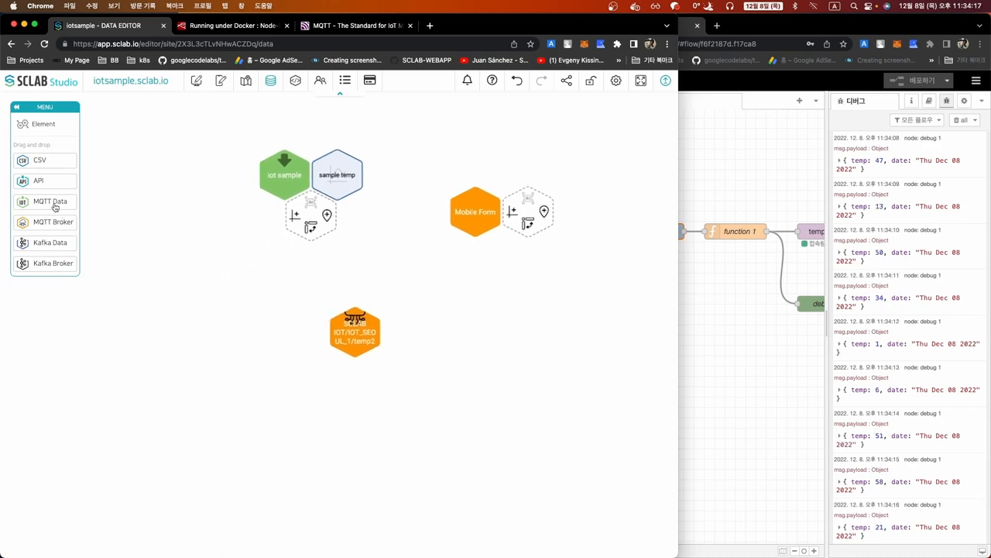
pyautogui.click(294, 218)
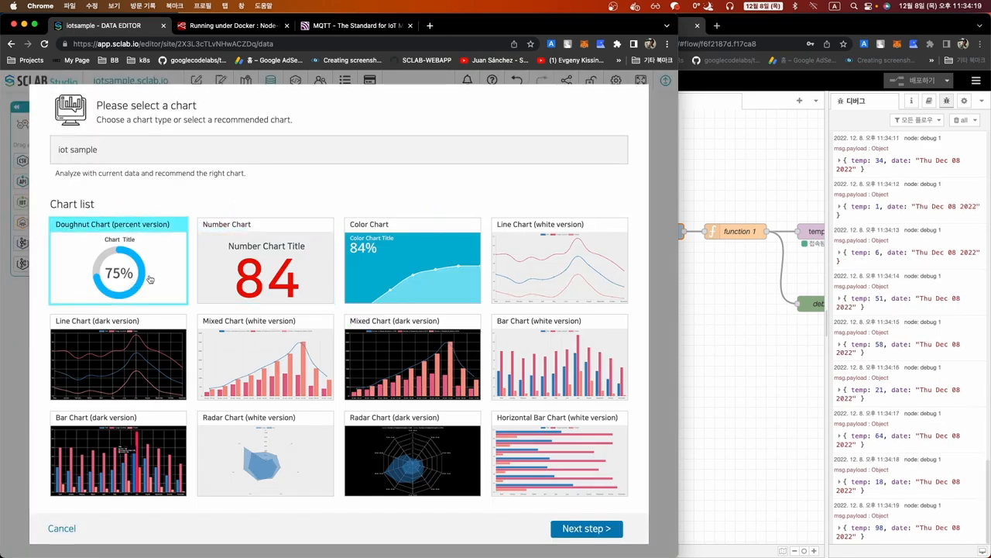
pyautogui.click(587, 533)
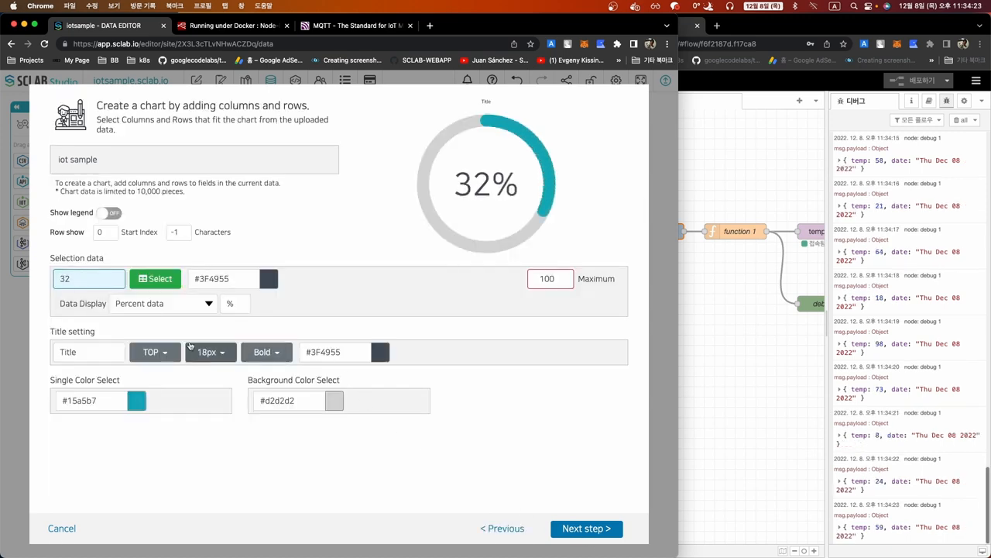
pyautogui.click(154, 280)
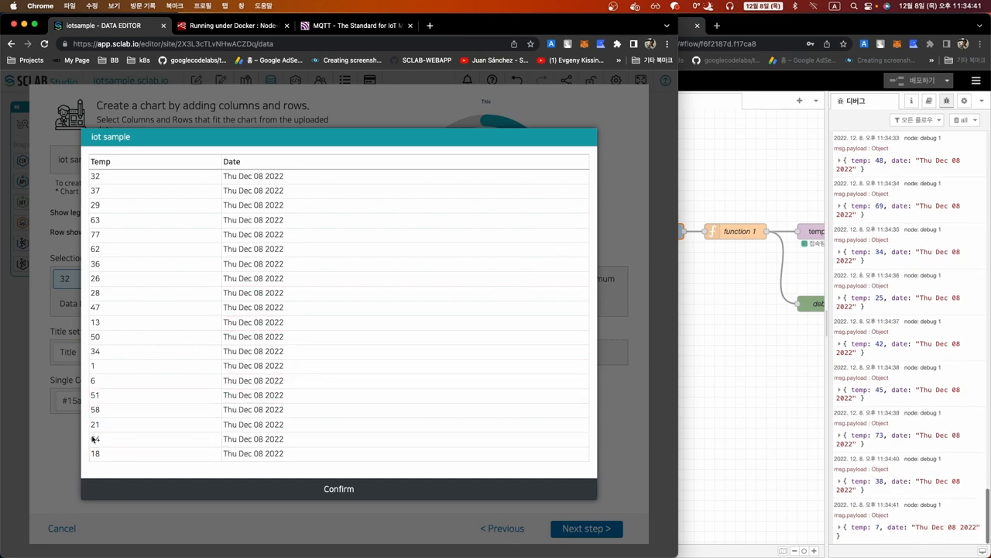
pyautogui.click(175, 457)
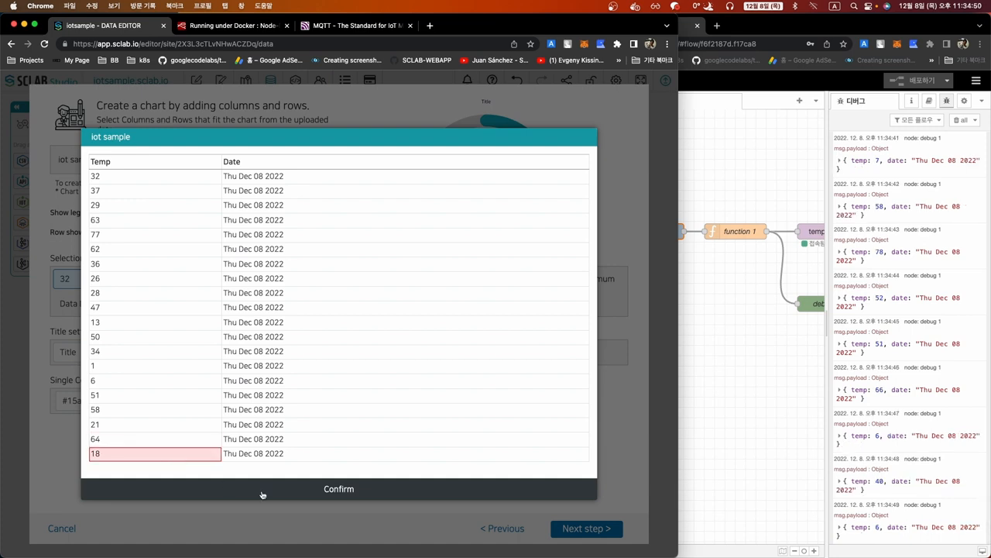
pyautogui.click(318, 491)
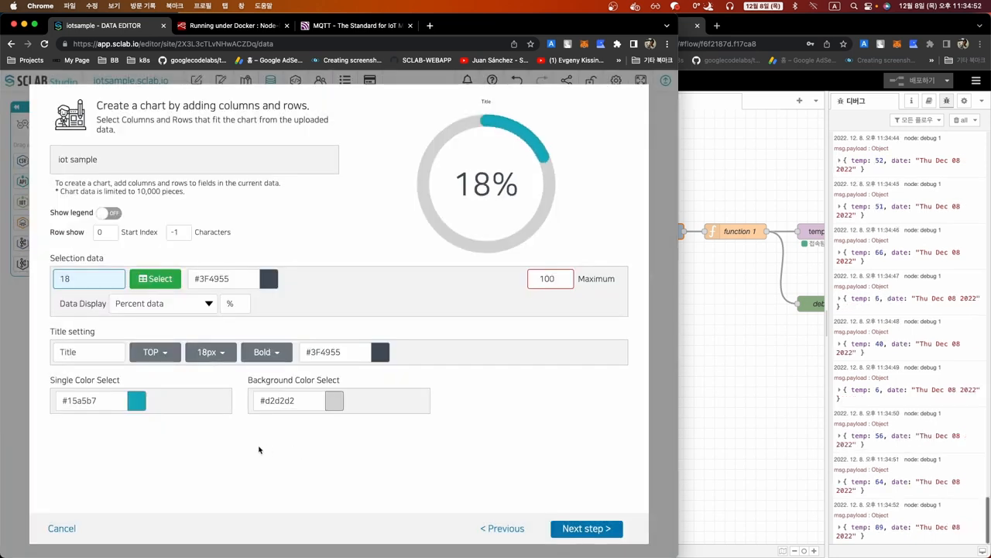
# Title the chart 'temp', name it 'qq' and save it
pyautogui.write('temp')
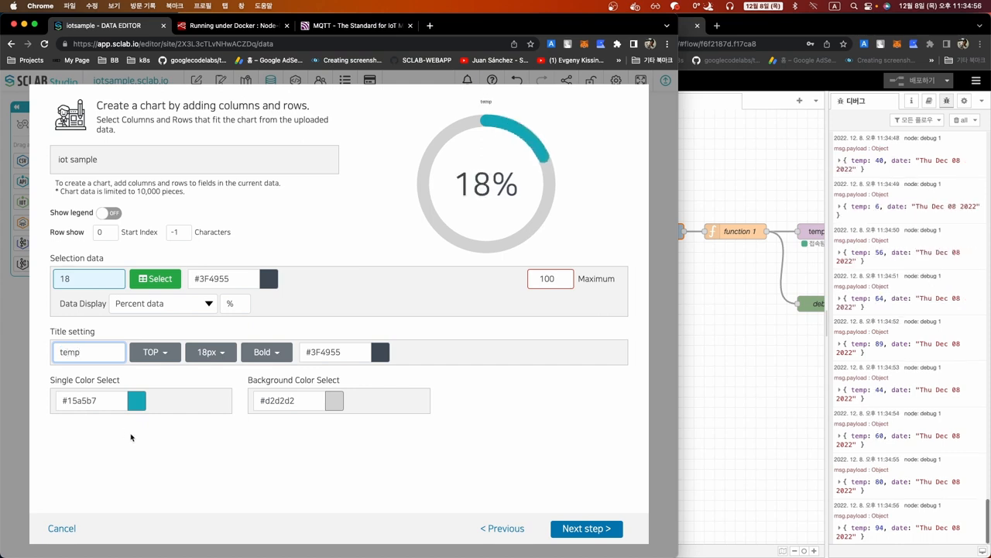
pyautogui.click(188, 447)
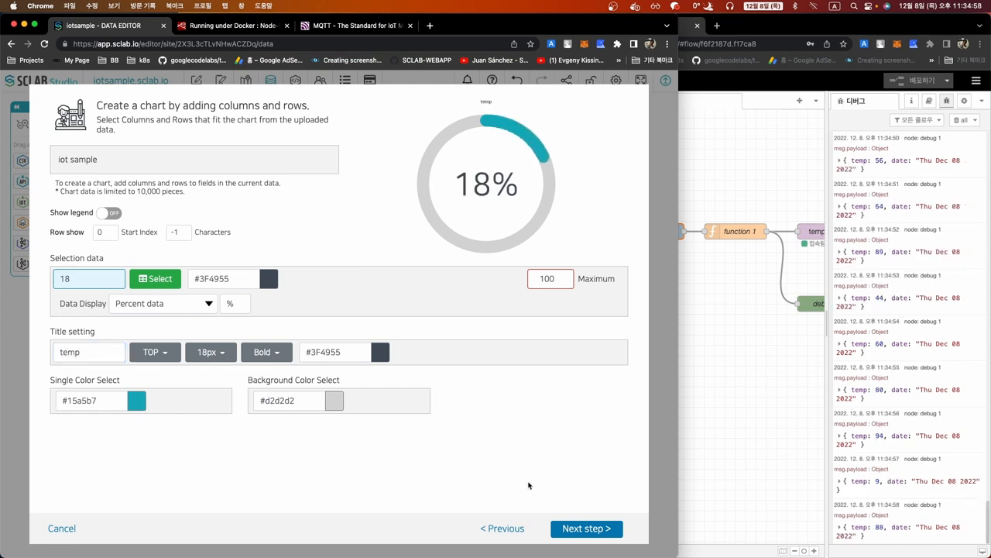
pyautogui.click(577, 528)
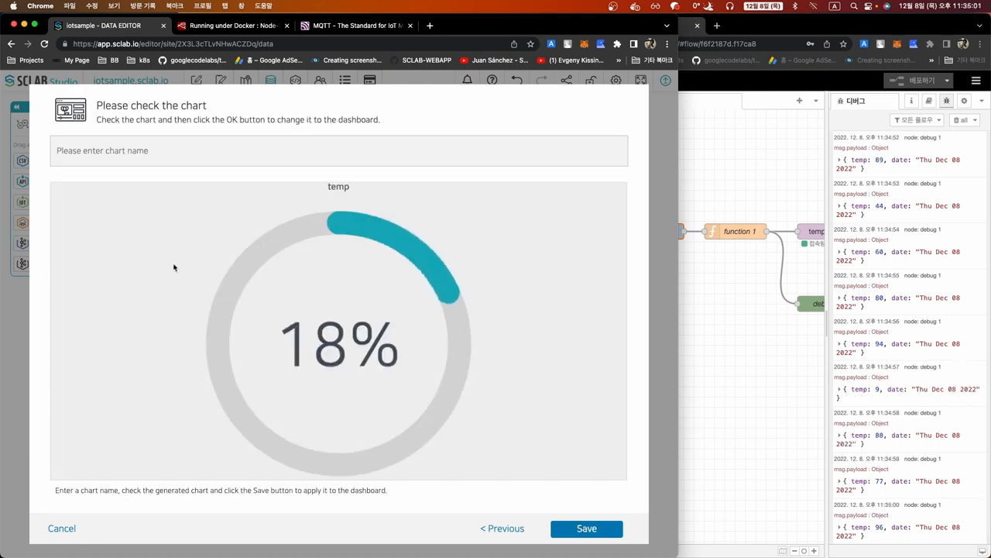
pyautogui.click(128, 152)
pyautogui.write('qq')
pyautogui.click(593, 527)
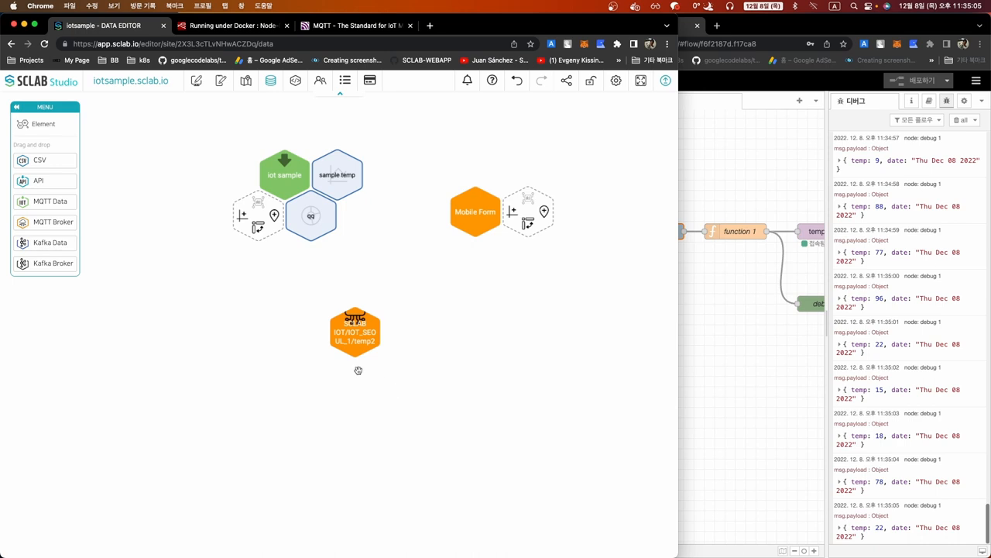
# Add a layout box below the line chart and place the qq doughnut chart in it
pyautogui.click(196, 79)
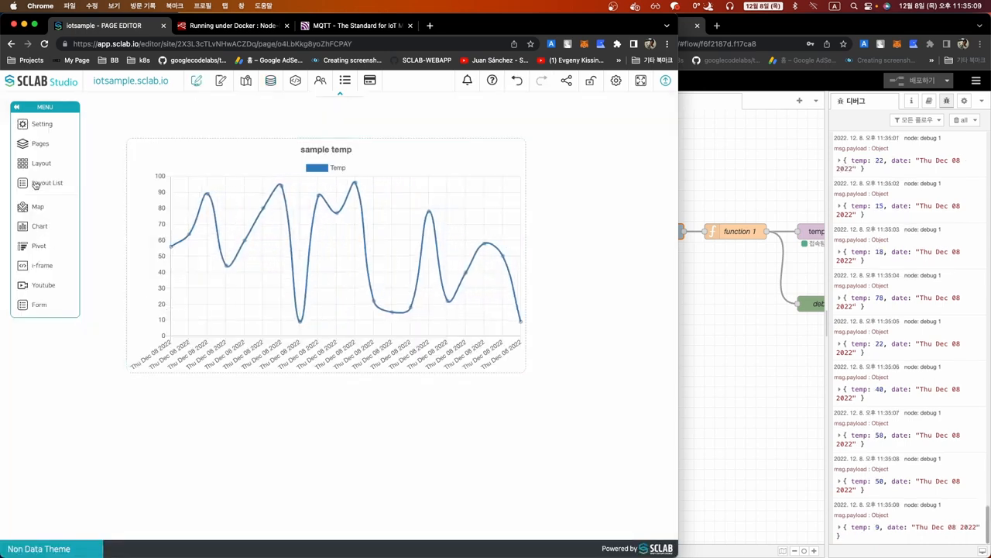
pyautogui.moveTo(38, 167); pyautogui.dragTo(375, 536)
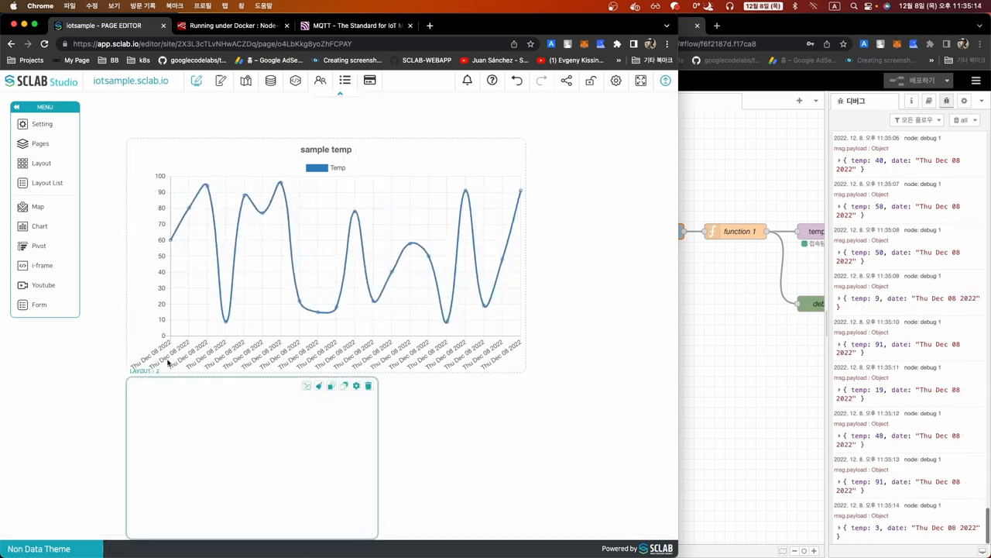
pyautogui.click(39, 226)
pyautogui.moveTo(111, 136); pyautogui.dragTo(206, 465)
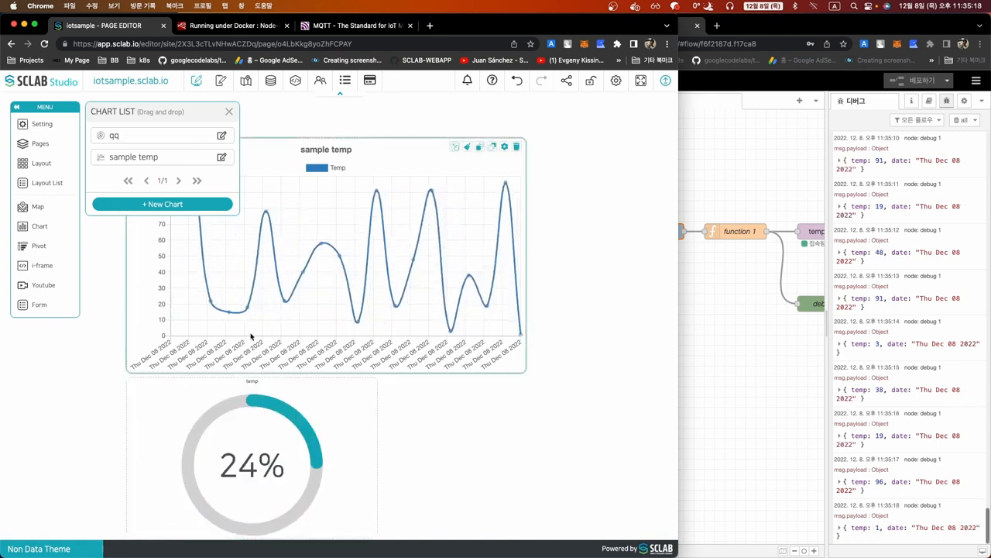
pyautogui.click(228, 112)
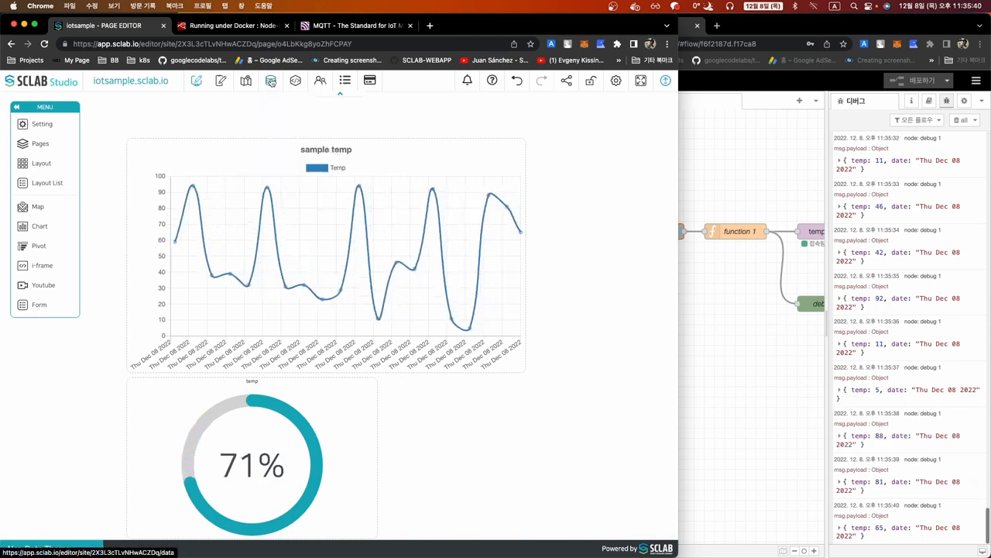
# Enable a threshold alarm at 80 on the sample temp chart's Temp value
pyautogui.click(270, 81)
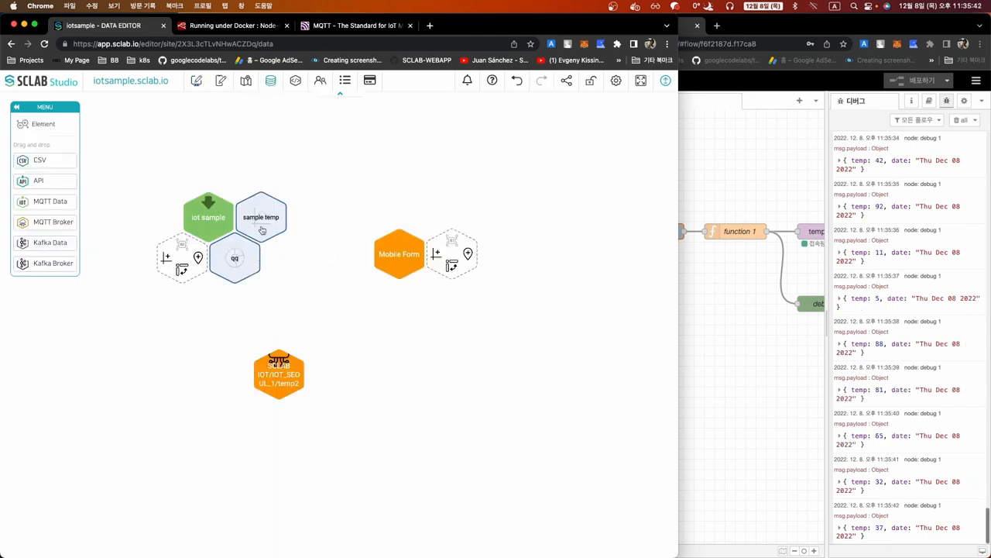
pyautogui.click(249, 254)
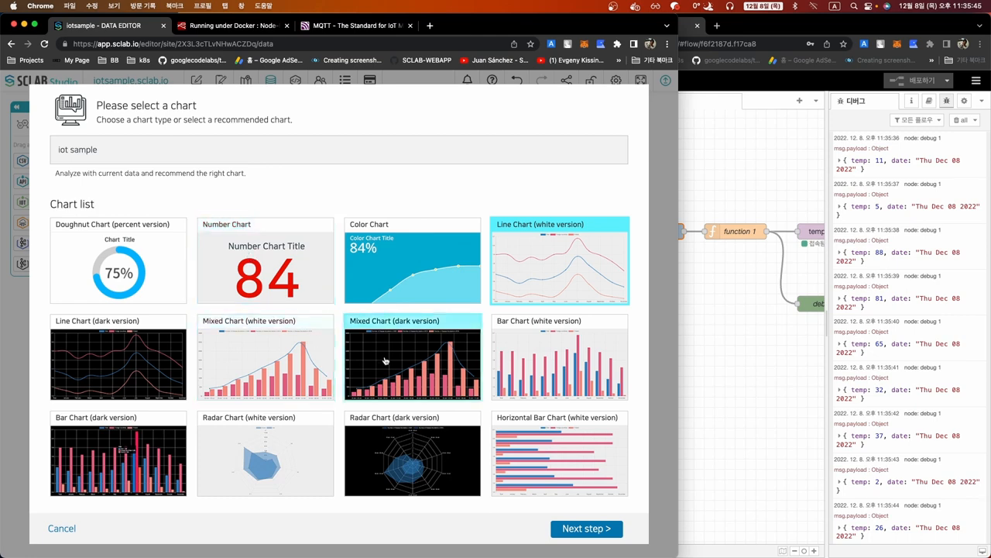
pyautogui.click(586, 528)
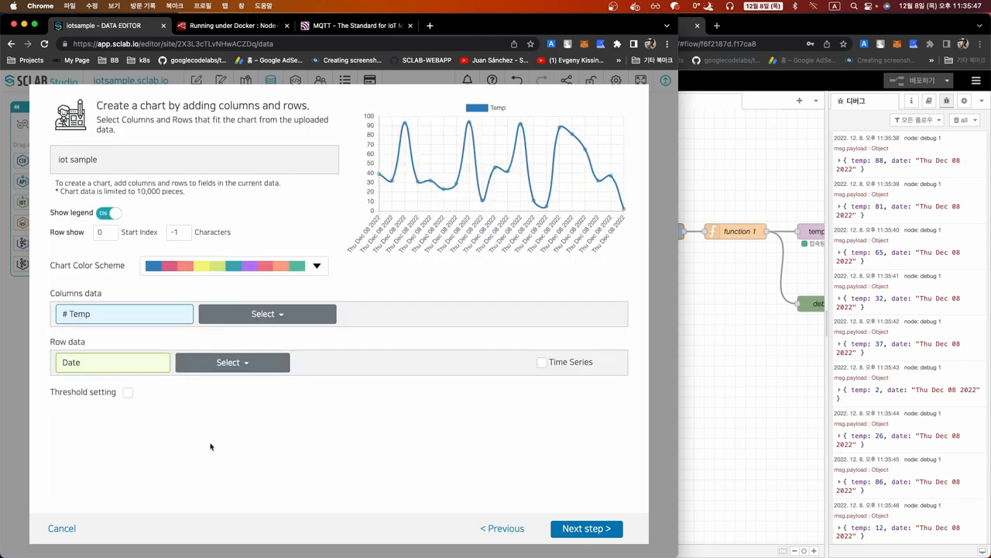
pyautogui.click(128, 392)
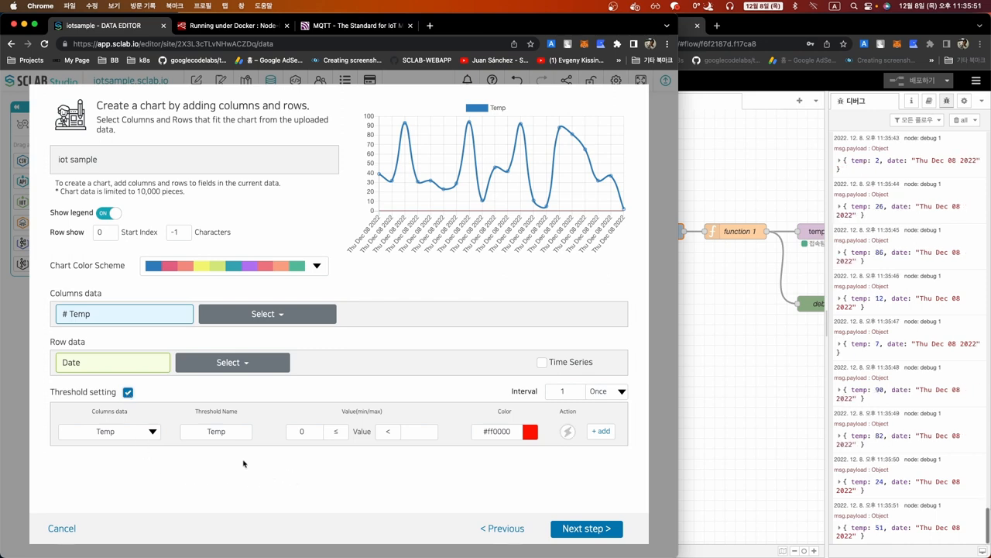
pyautogui.click(292, 434)
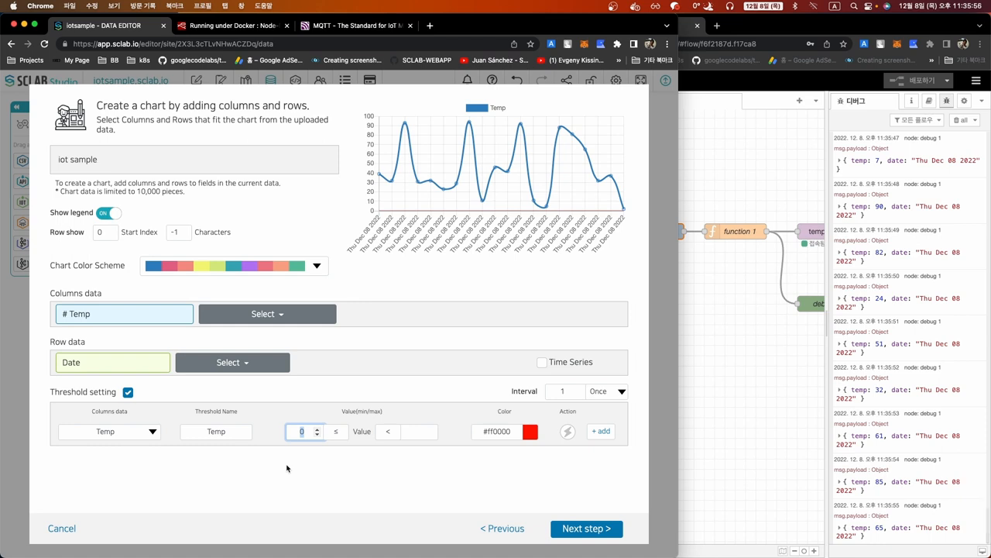
pyautogui.click(349, 460)
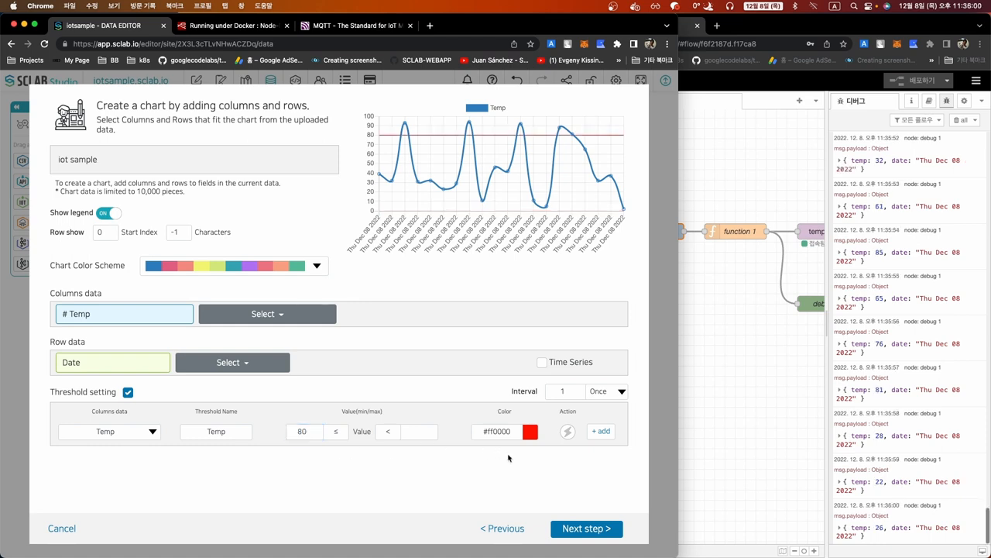
# Set the alarm interval to 1 second, save the chart and publish the site
pyautogui.click(603, 391)
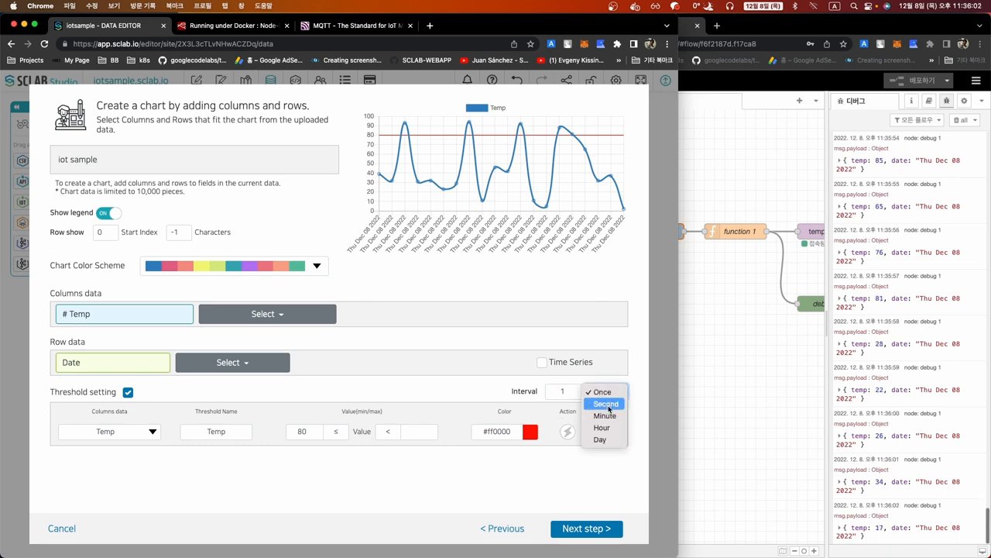
pyautogui.click(609, 409)
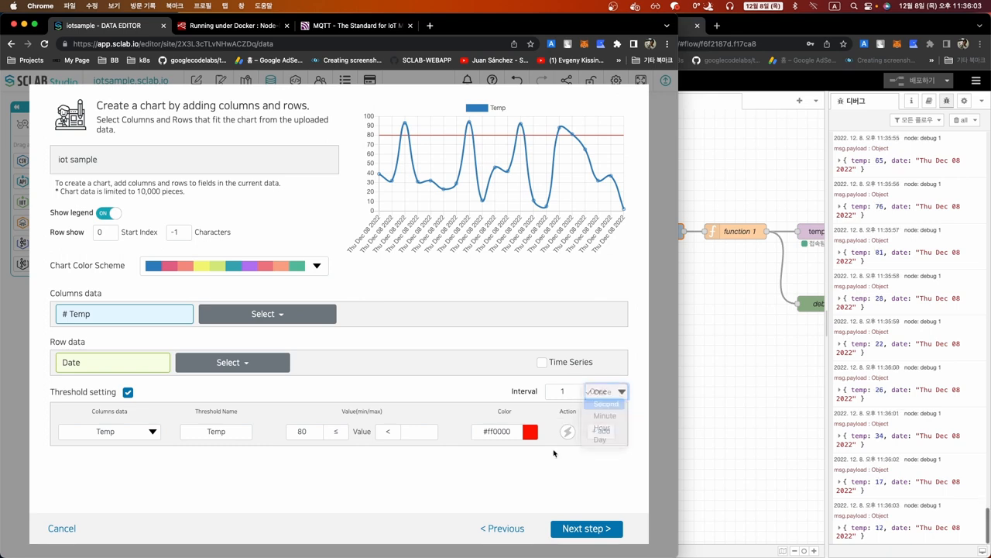
pyautogui.click(595, 533)
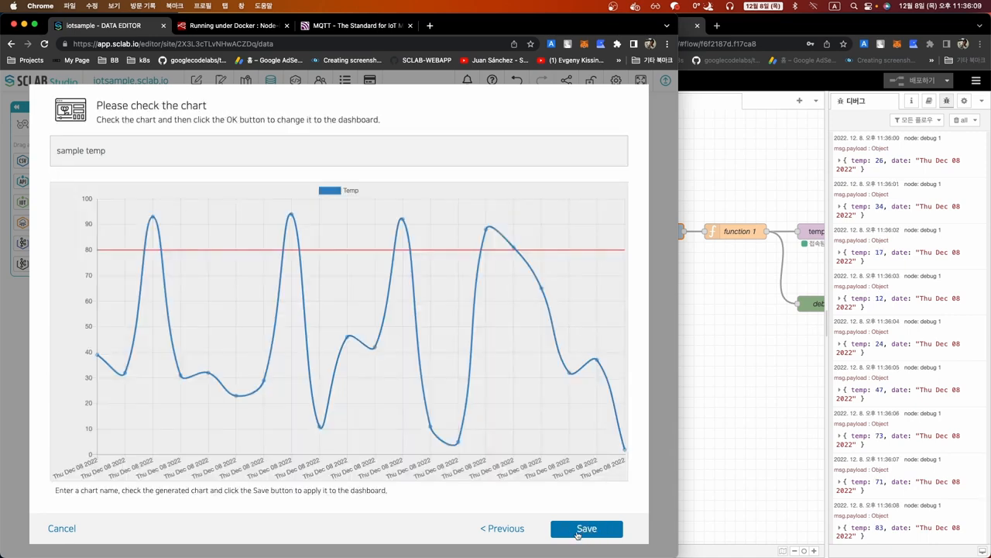
pyautogui.click(578, 531)
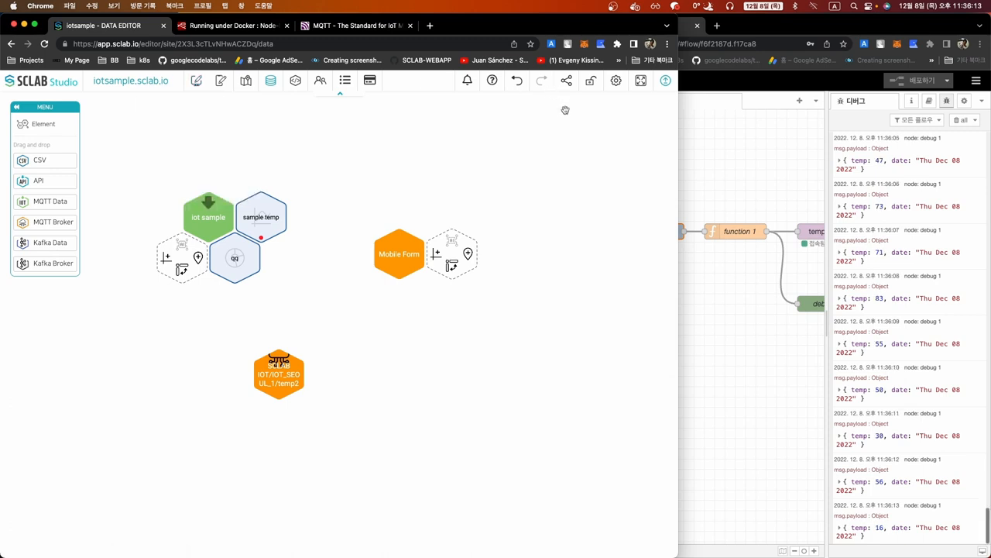
pyautogui.click(666, 81)
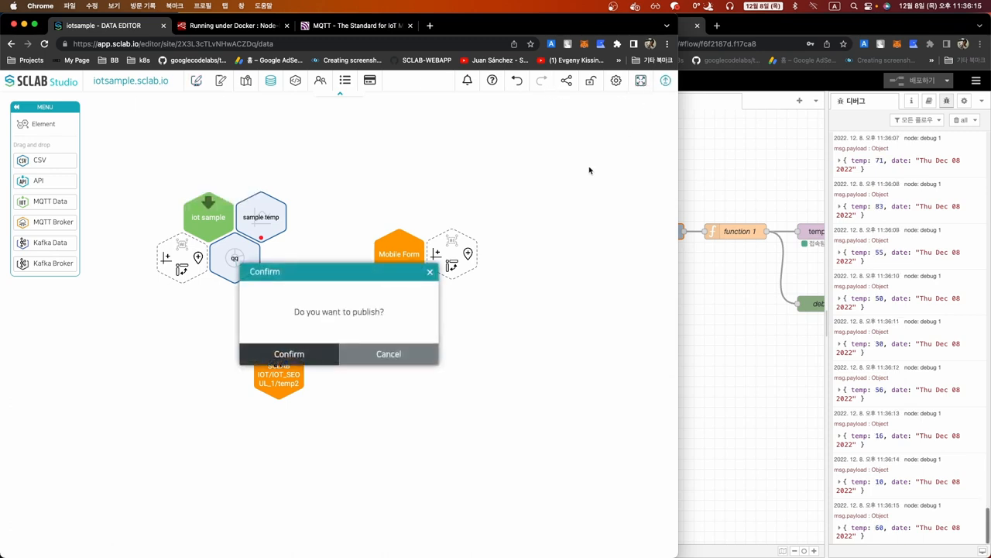
pyautogui.click(311, 354)
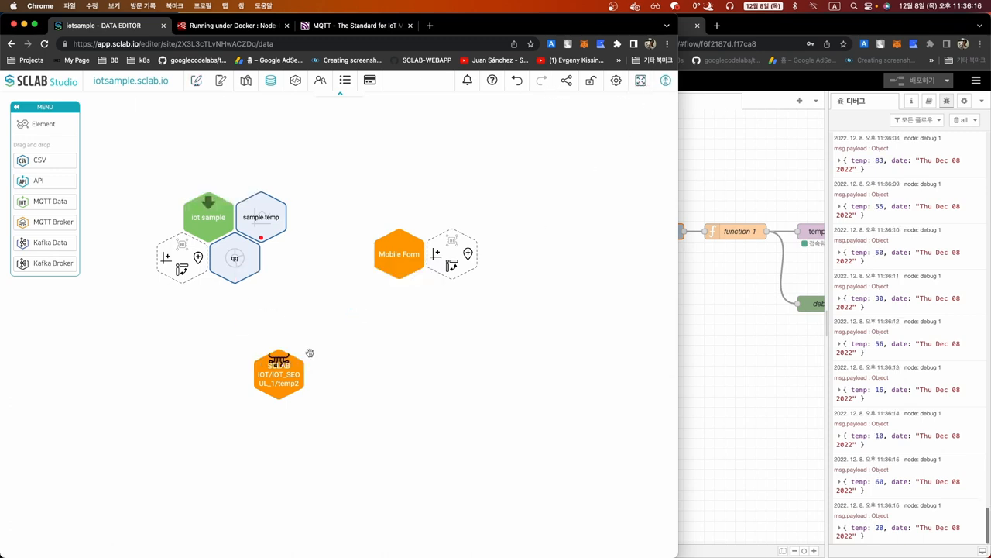
# In the page editor, review the Temp: 96 alarm details in the Alarm History List, then close it
pyautogui.click(196, 82)
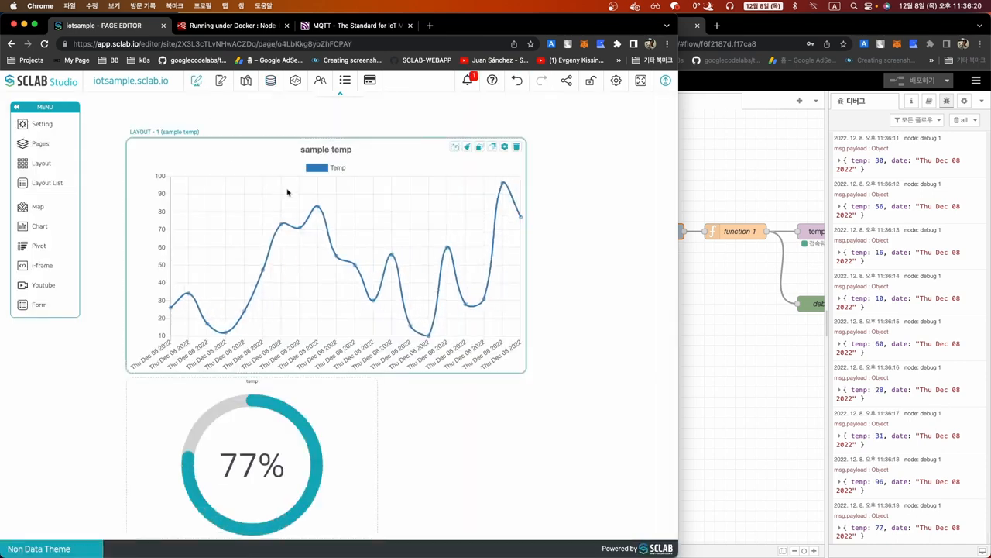
pyautogui.click(467, 80)
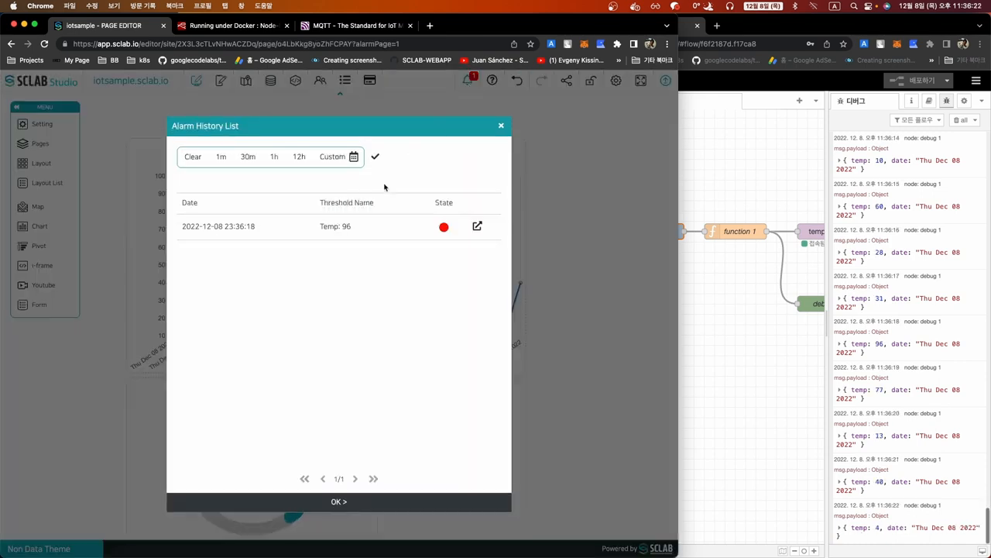
pyautogui.click(478, 227)
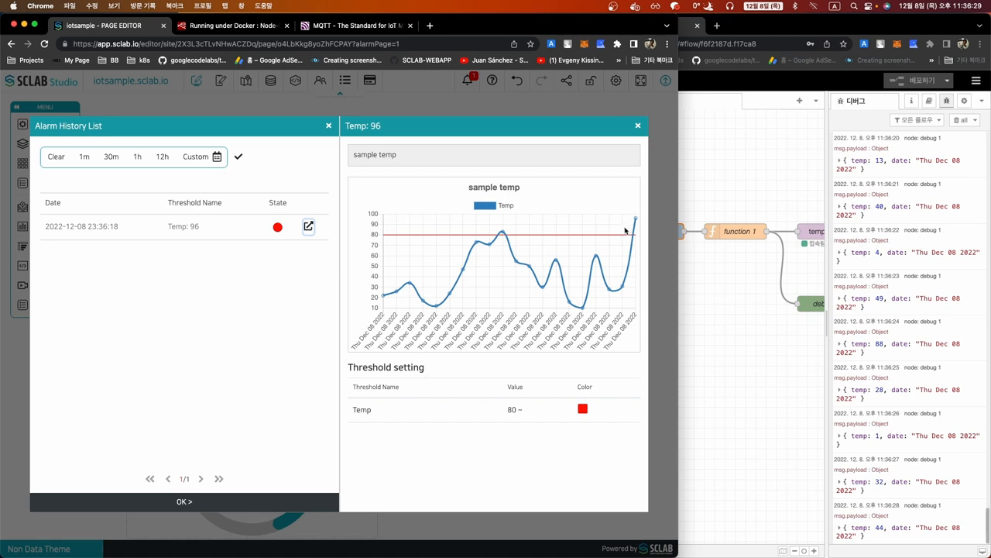
pyautogui.moveTo(636, 220)
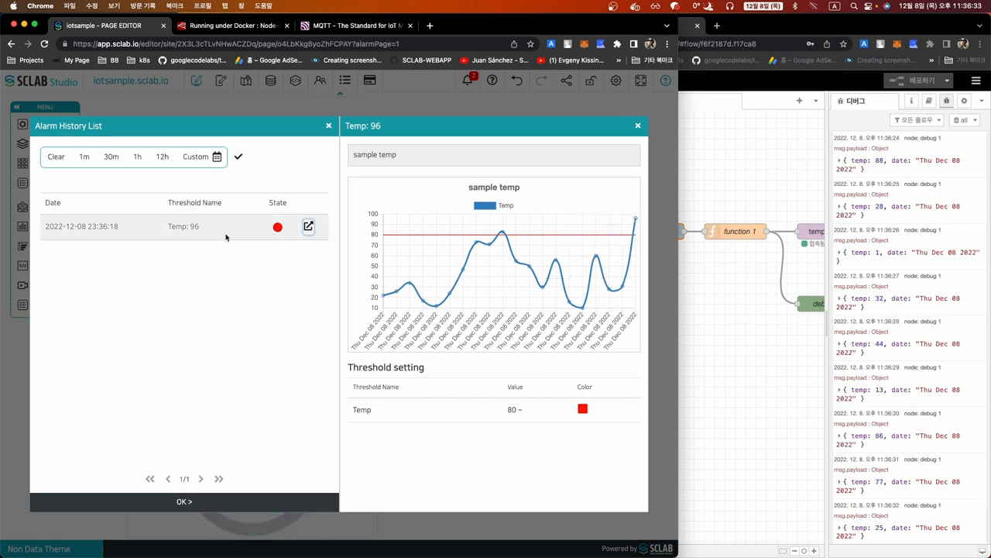
pyautogui.click(329, 126)
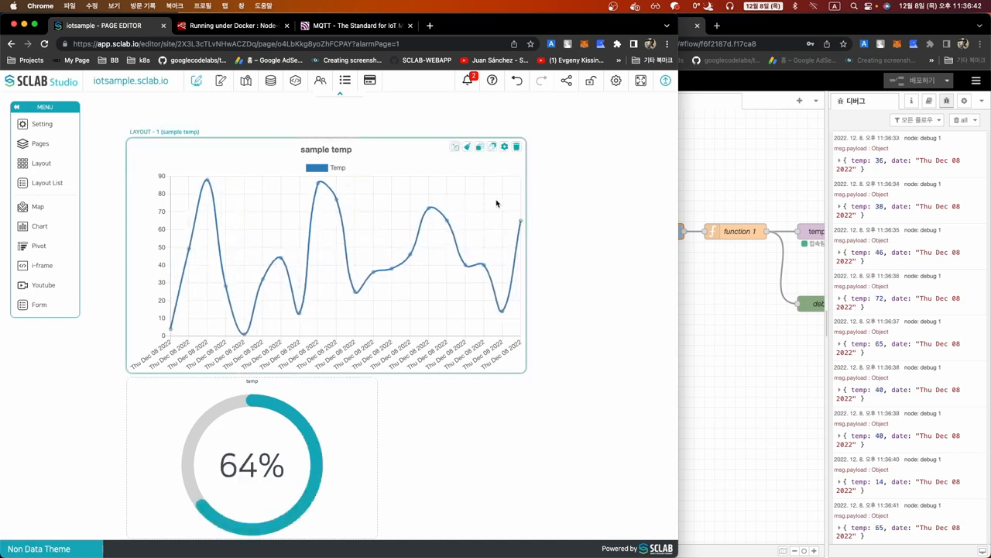
# Turn on the line chart layout's lamp, using Chart data from sample temp
pyautogui.click(504, 147)
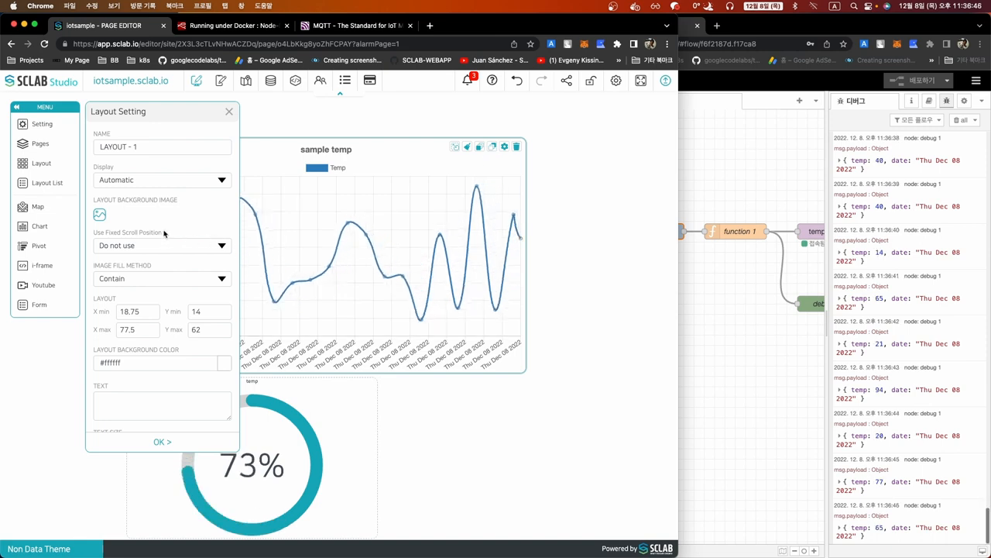
pyautogui.scroll(-15, 164, 234)
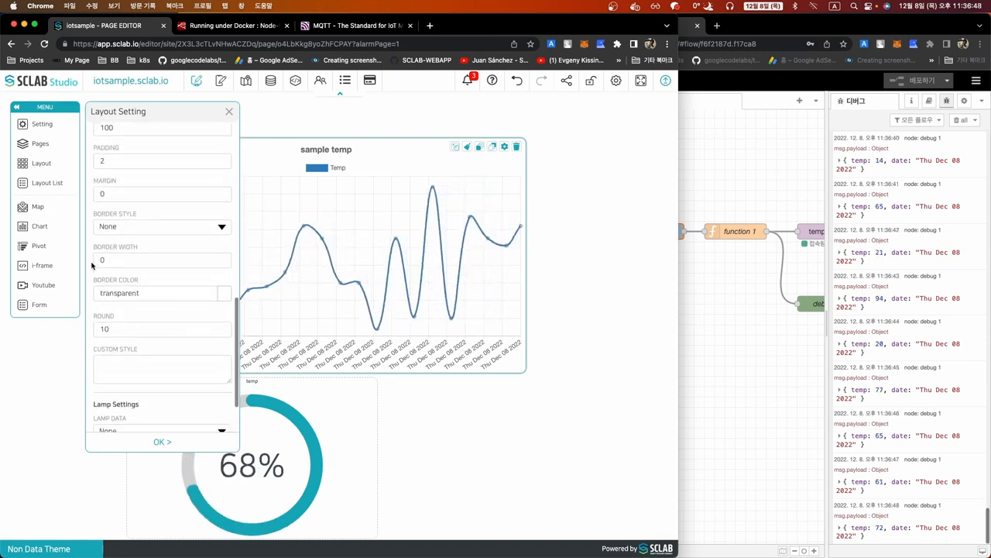
pyautogui.scroll(-3, 91, 266)
pyautogui.click(116, 364)
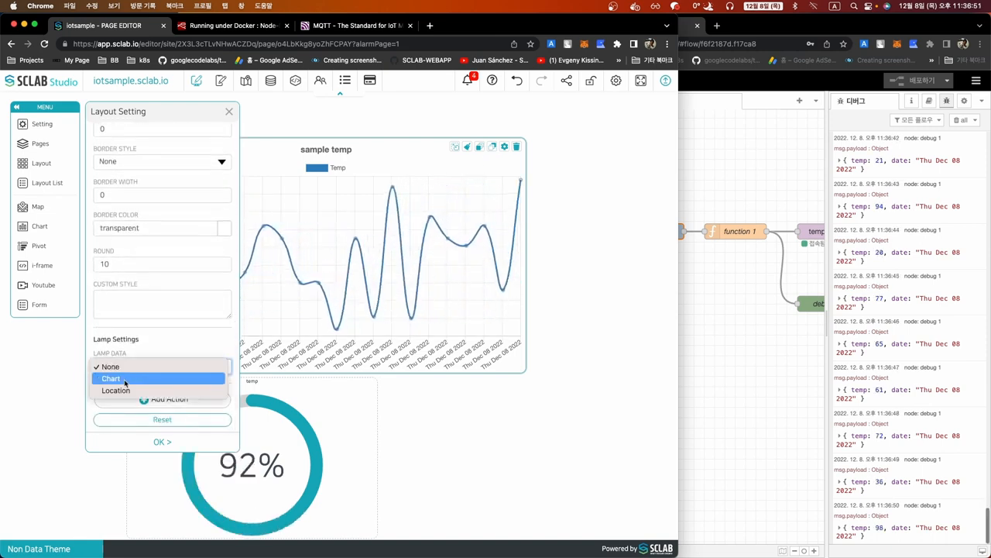
pyautogui.click(124, 378)
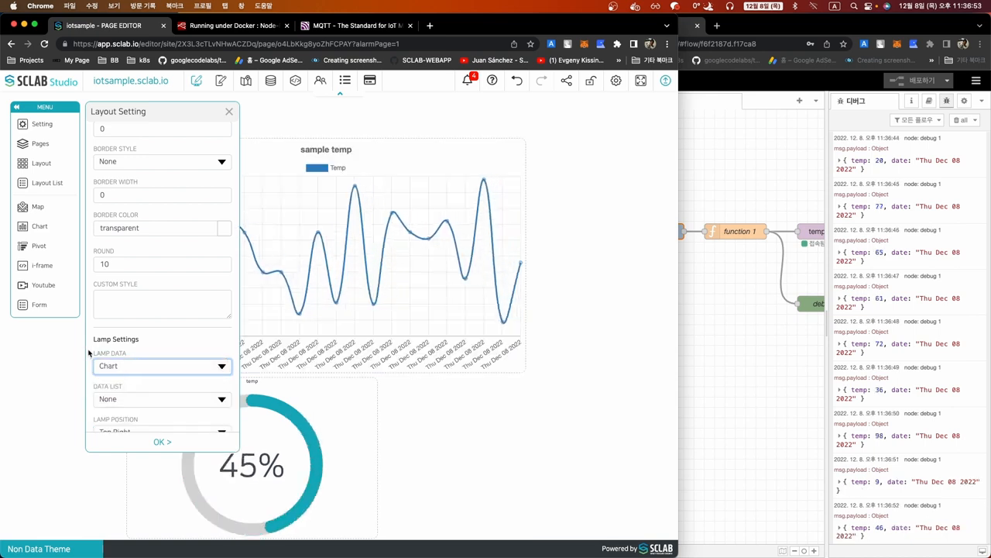
pyautogui.scroll(-3, 90, 353)
pyautogui.click(139, 300)
pyautogui.click(135, 313)
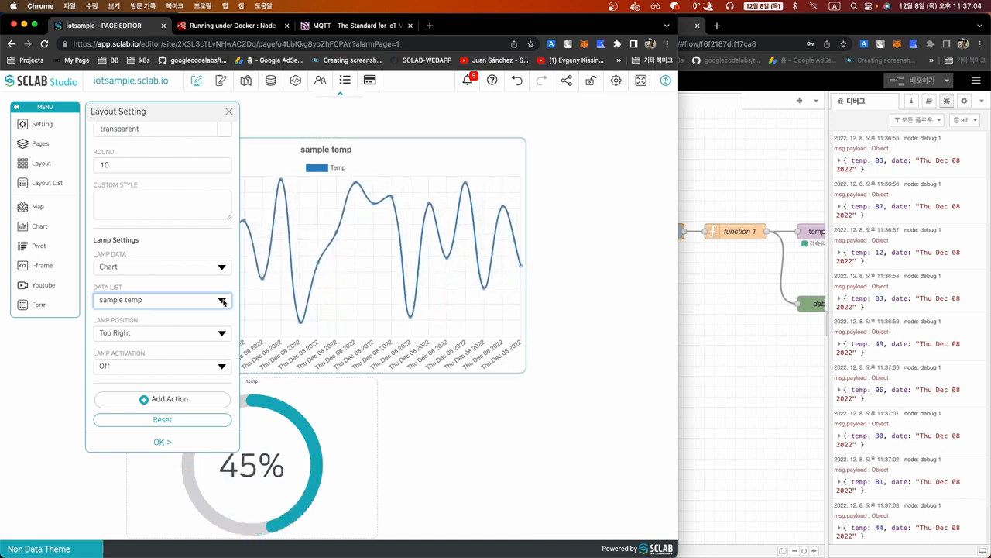
pyautogui.click(134, 365)
pyautogui.click(133, 353)
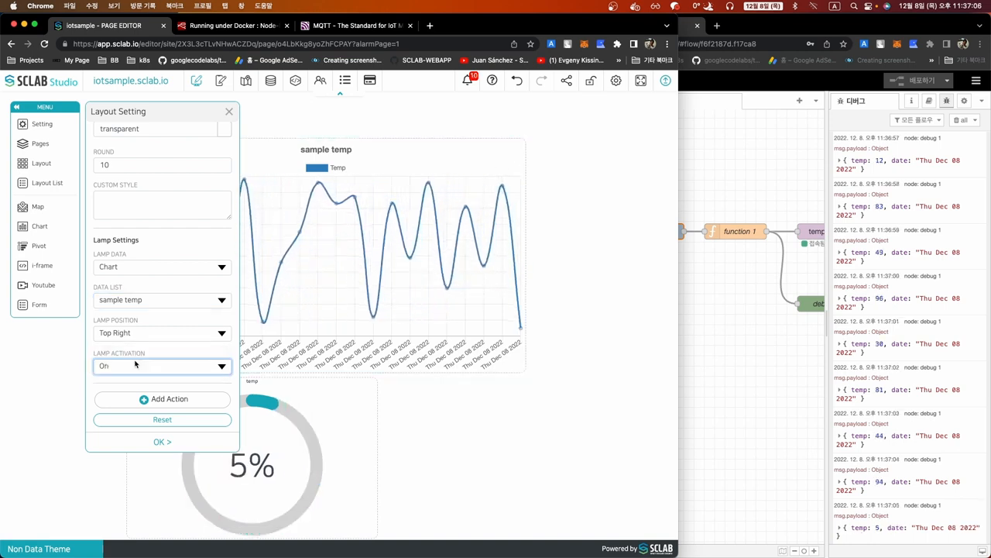
pyautogui.click(155, 442)
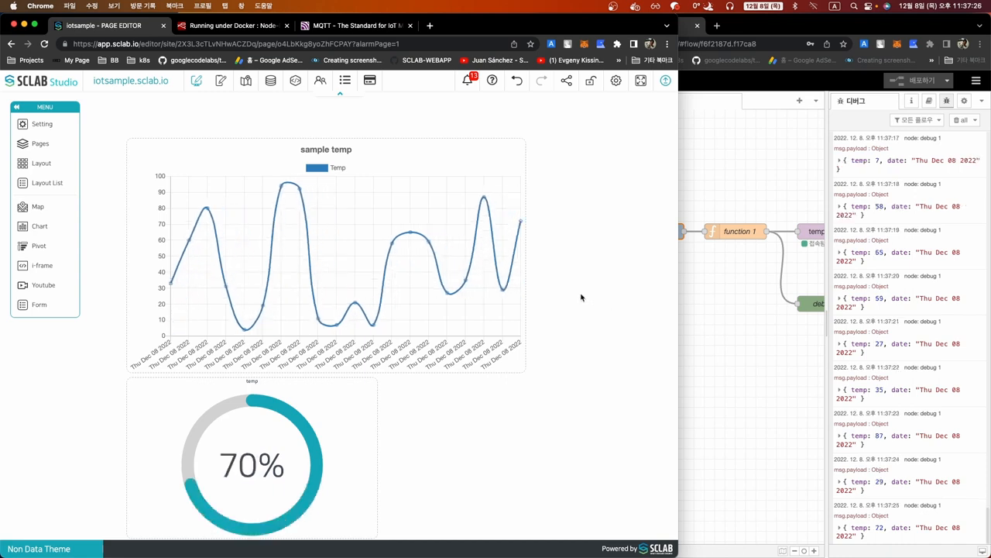
# Set the 타임스탬프 inject node's repeat to 없음, deploy, and inject two readings manually
pyautogui.click(714, 321)
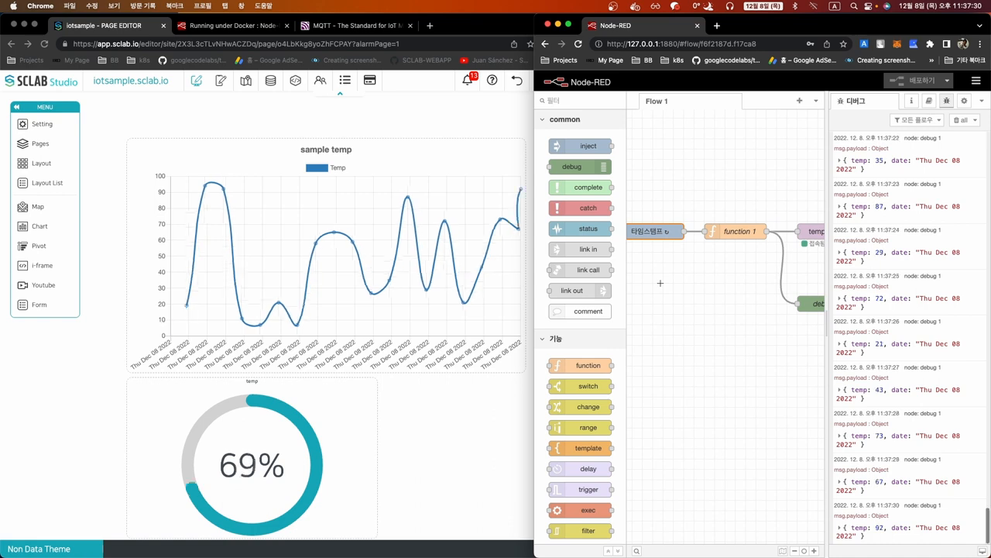
pyautogui.hscroll(-2, 660, 282)
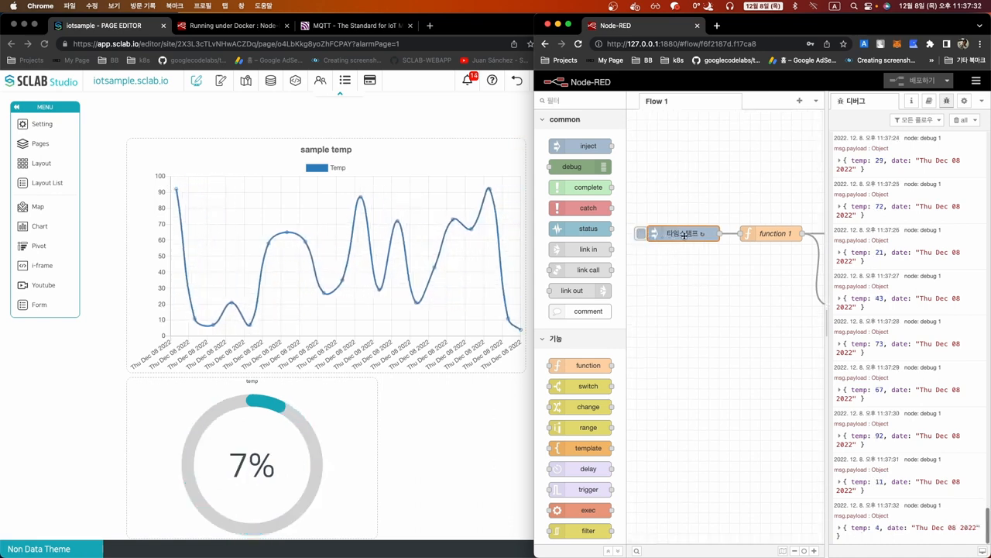
pyautogui.doubleClick(689, 234)
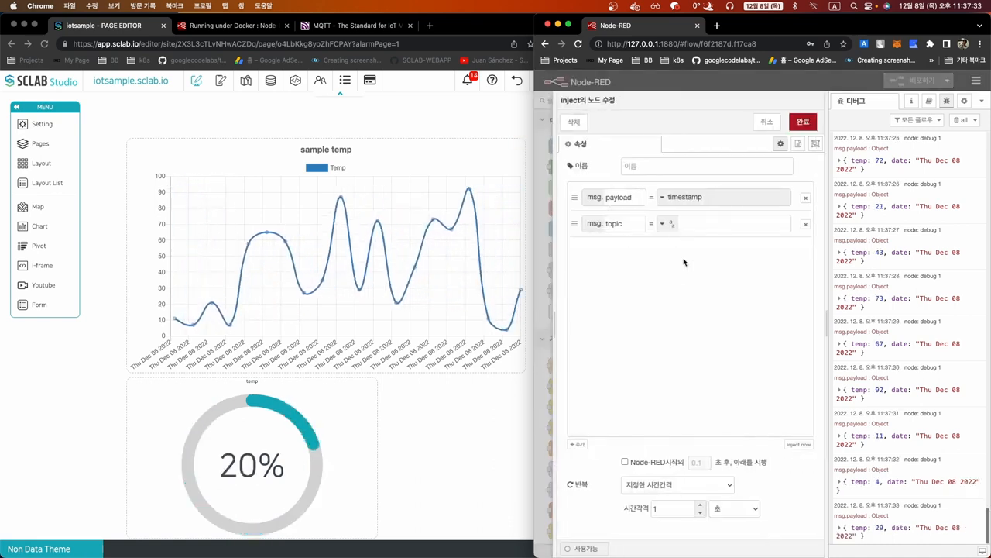
pyautogui.click(678, 484)
pyautogui.click(674, 471)
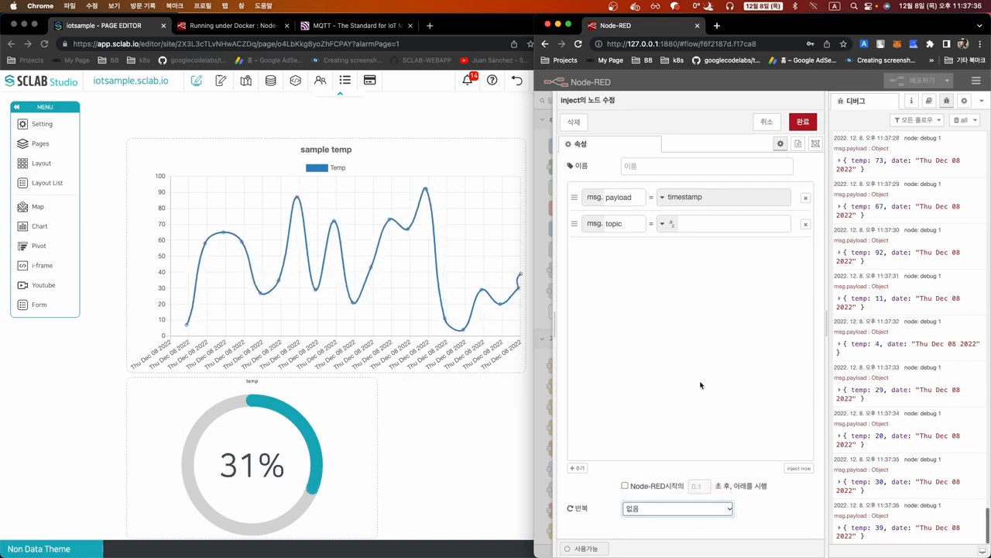
pyautogui.click(803, 122)
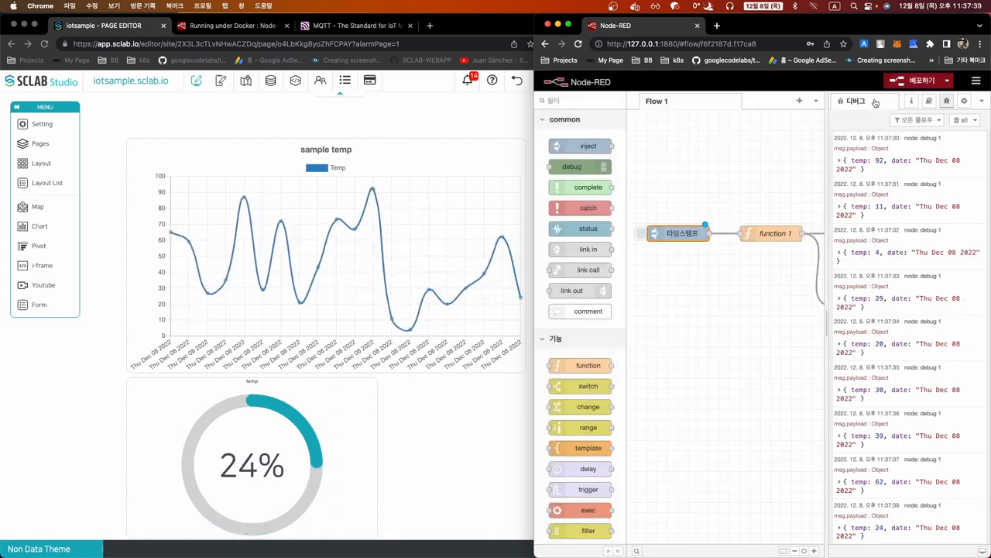
pyautogui.click(901, 80)
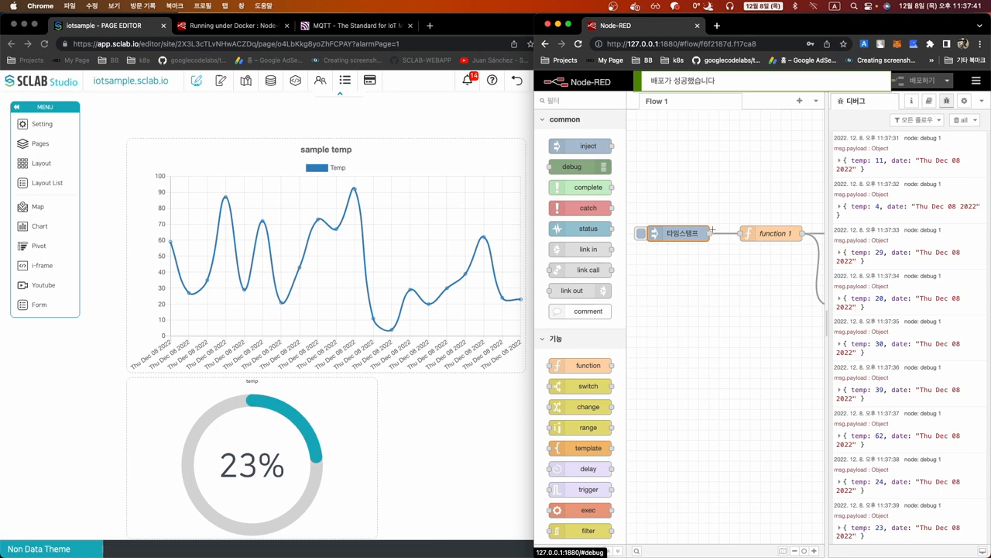
pyautogui.click(640, 236)
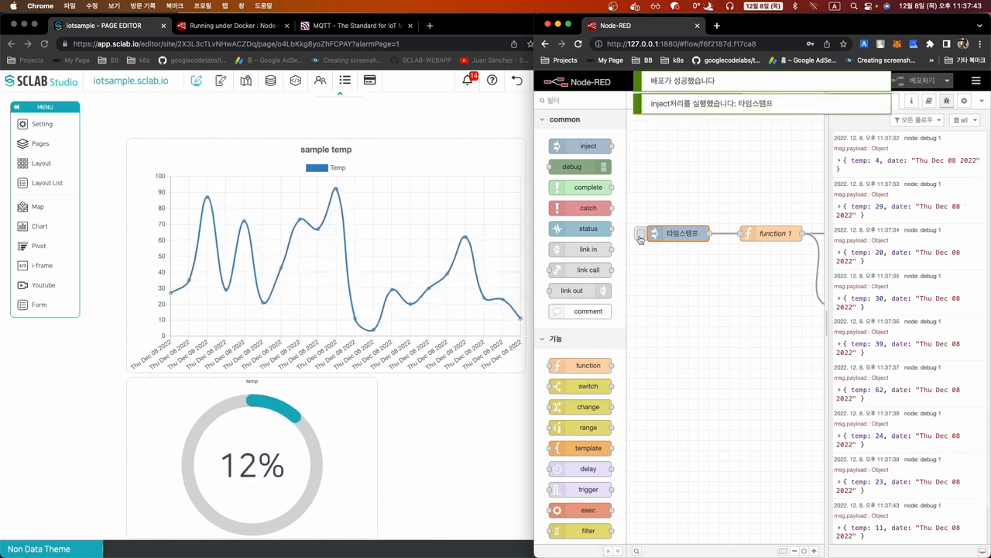
pyautogui.click(640, 236)
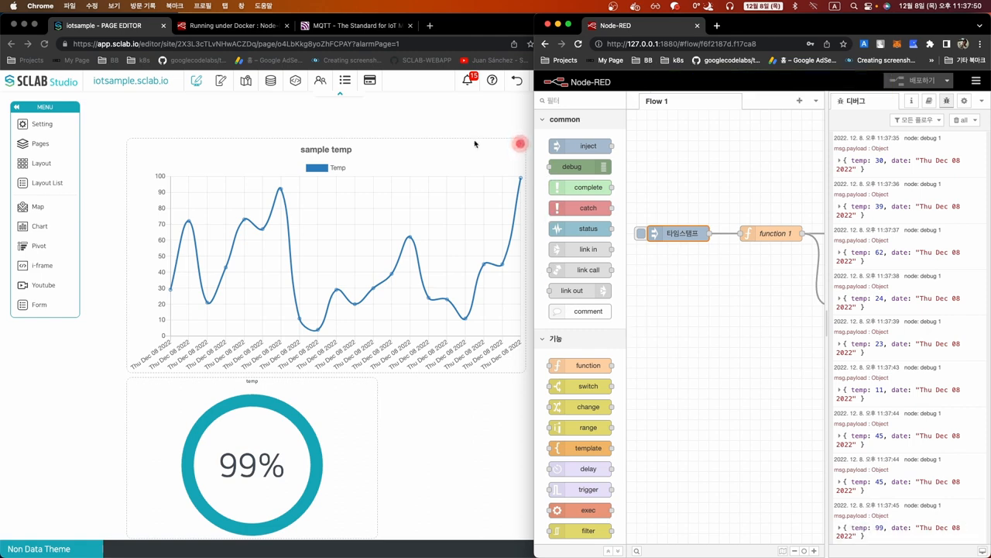
# Base the temp gauge layout's lamp on Chart data from sample temp
pyautogui.click(470, 116)
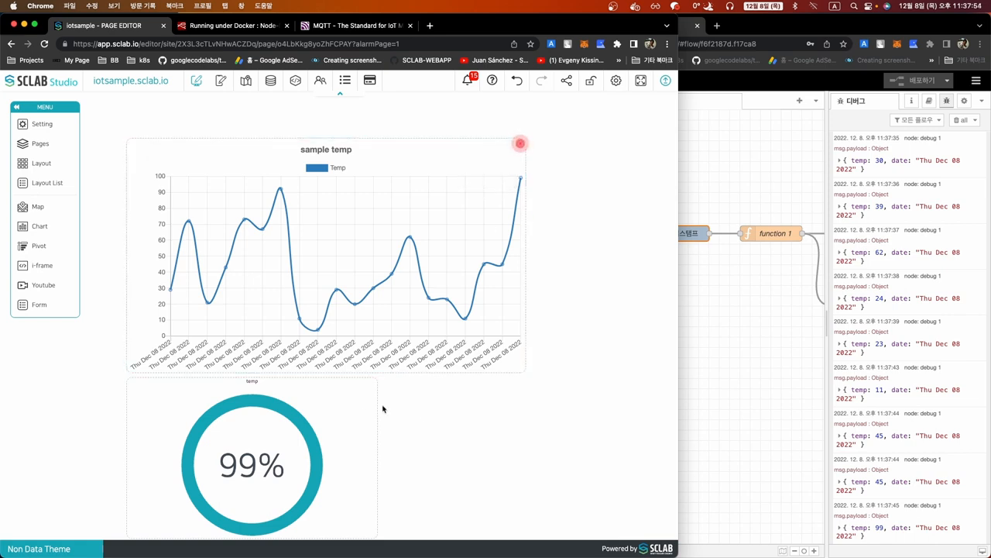
pyautogui.click(357, 387)
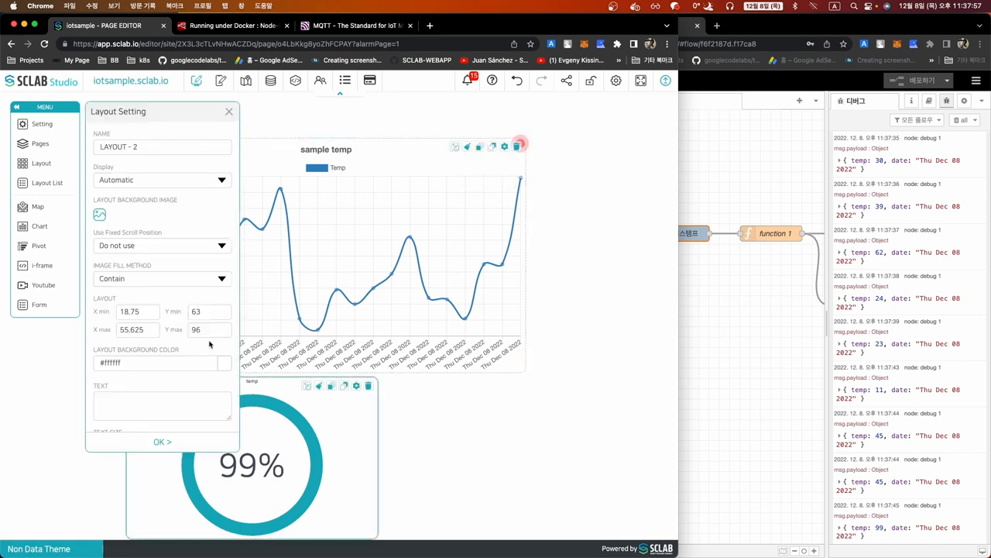
pyautogui.scroll(-15, 87, 329)
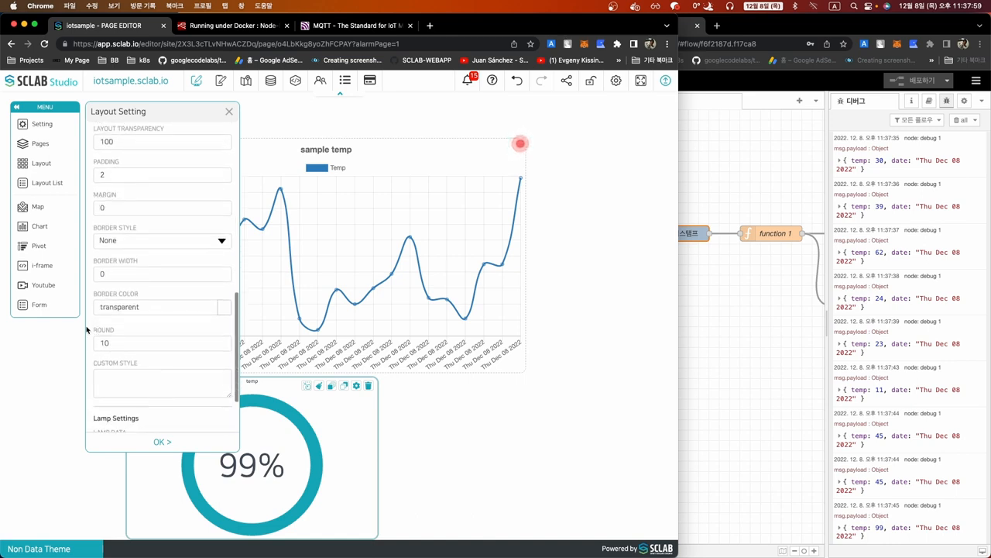
pyautogui.click(104, 365)
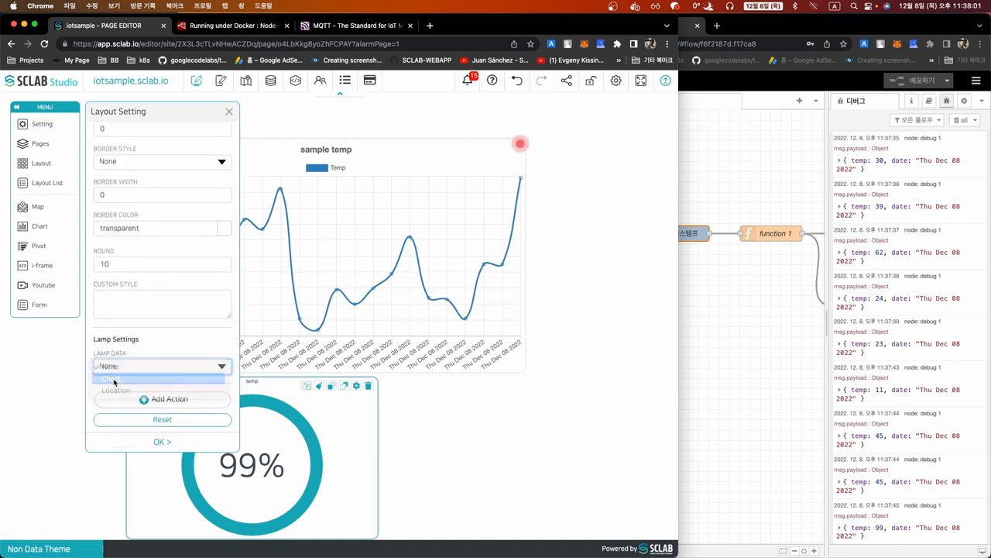
pyautogui.click(108, 376)
pyautogui.scroll(-3, 96, 370)
pyautogui.click(120, 302)
pyautogui.click(122, 312)
# Switch the gauge lamp on at top left, apply, and return to the data editor
pyautogui.click(126, 362)
pyautogui.click(126, 354)
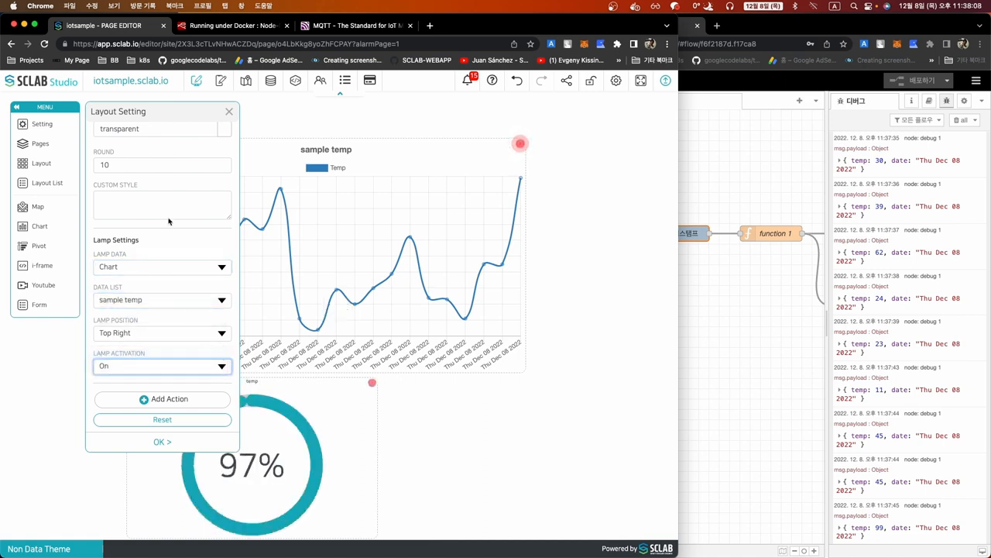
pyautogui.click(139, 334)
pyautogui.click(133, 344)
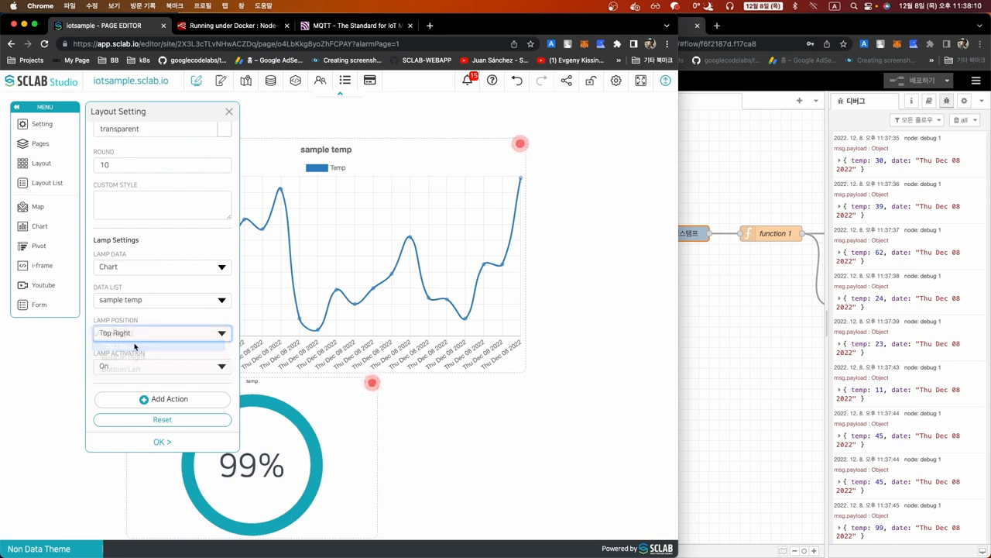
pyautogui.click(162, 442)
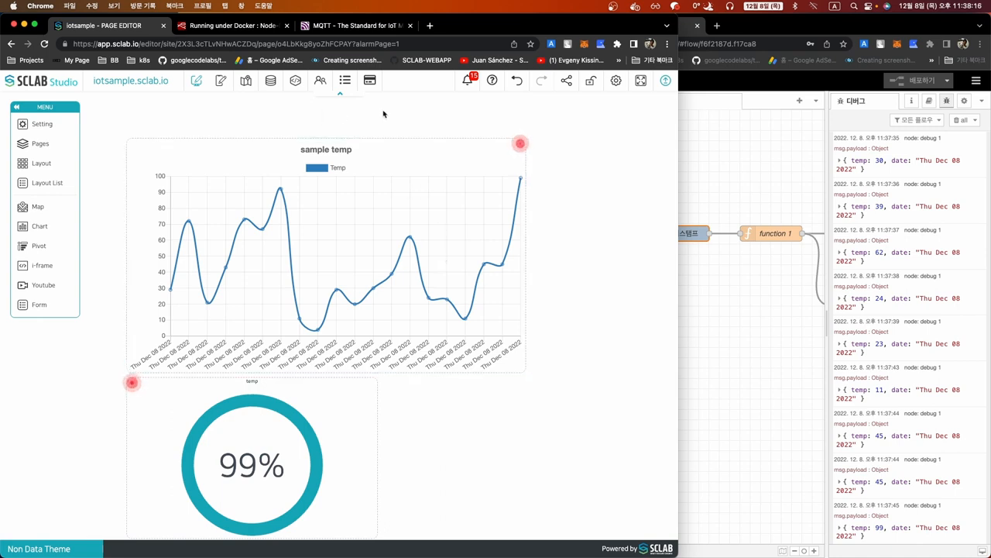
pyautogui.click(271, 81)
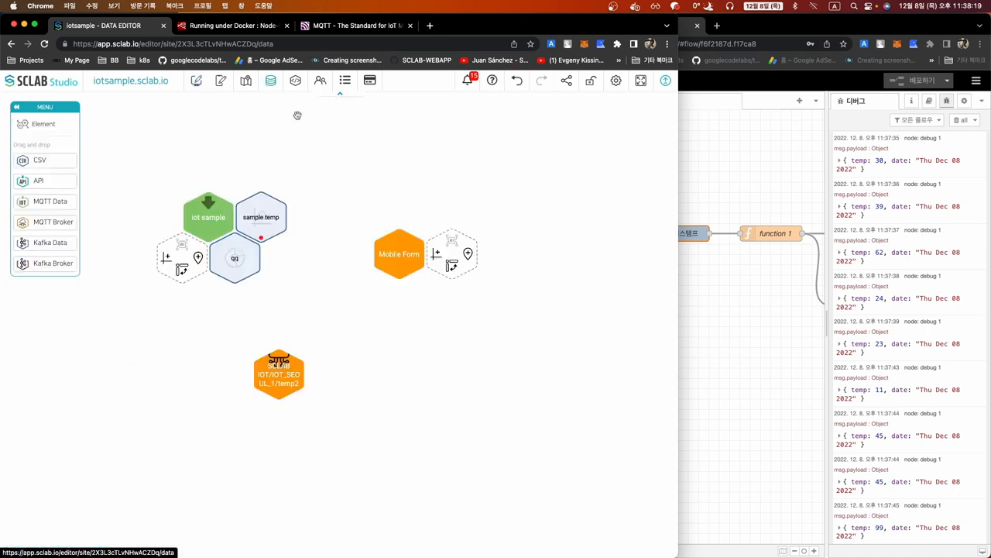
# Glance at the alarm history list and close it
pyautogui.moveTo(256, 256)
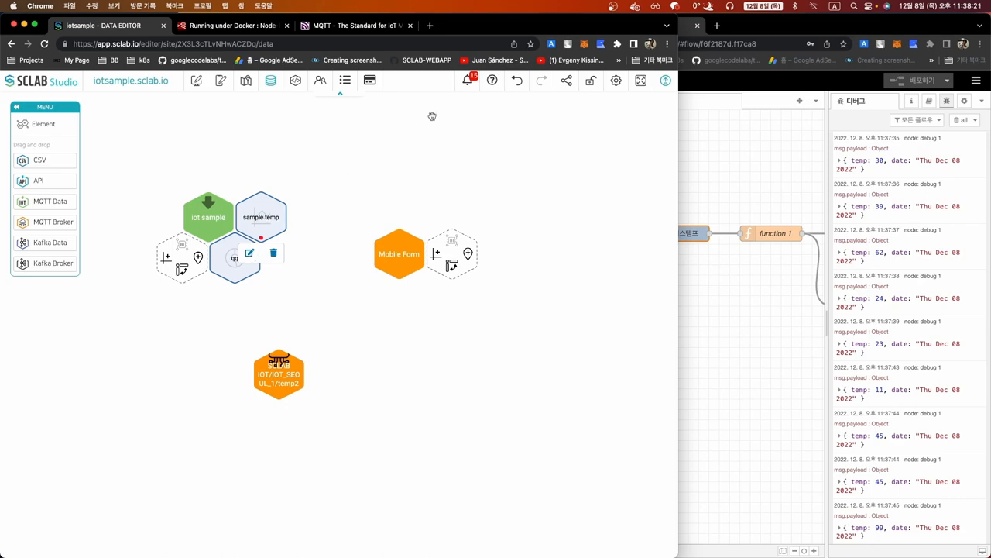
pyautogui.click(474, 84)
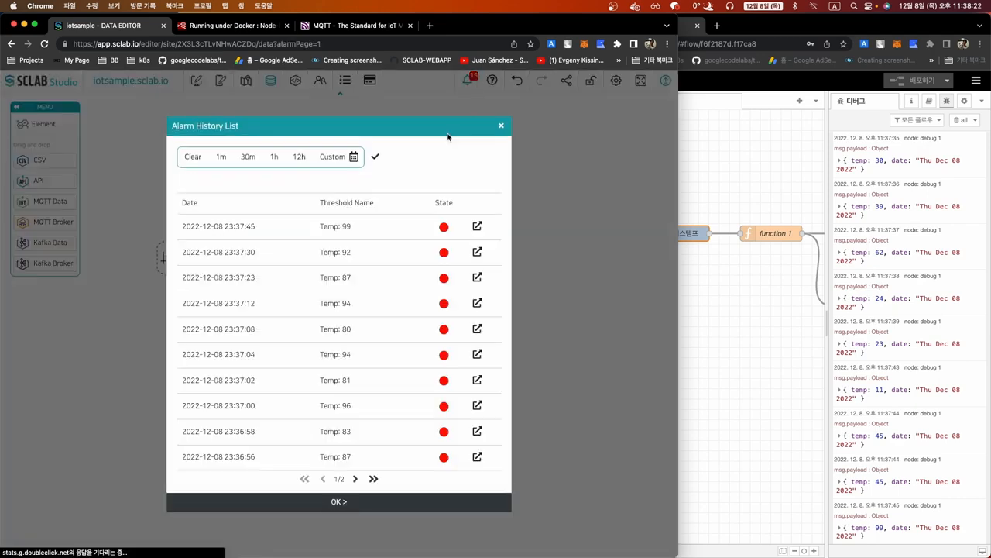
pyautogui.click(505, 124)
# Change the qq chart's threshold interval unit to Minute, save it, and start publishing
pyautogui.click(252, 255)
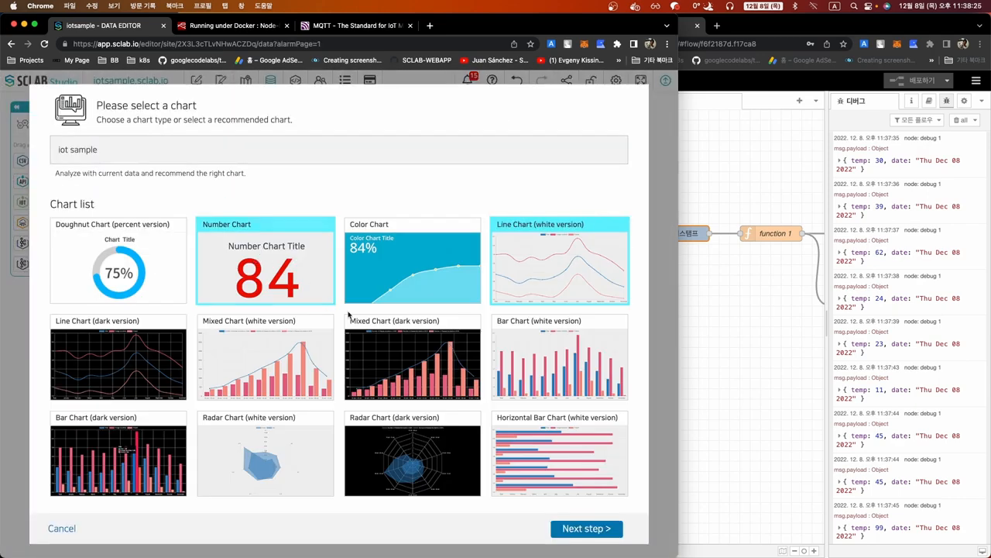
pyautogui.click(563, 529)
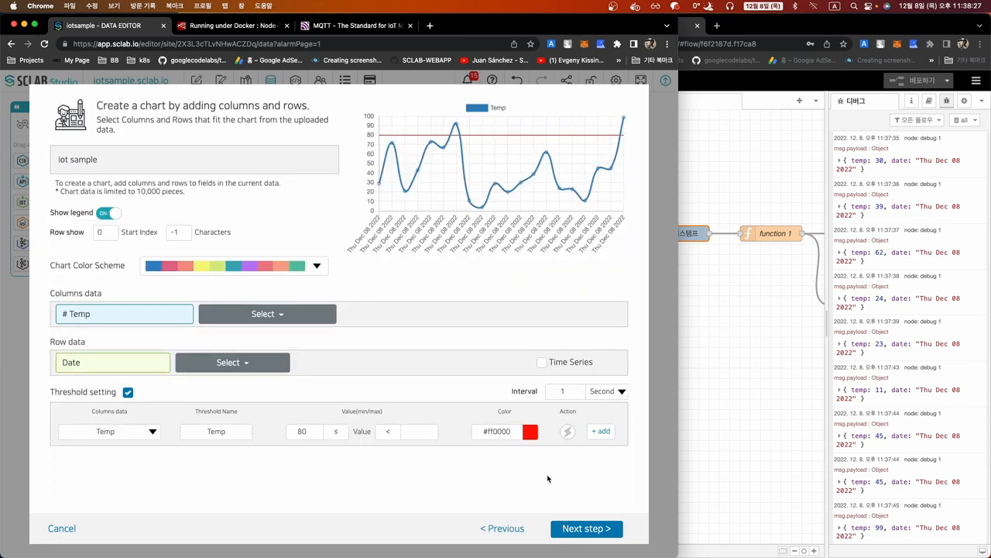
pyautogui.click(562, 391)
pyautogui.click(595, 394)
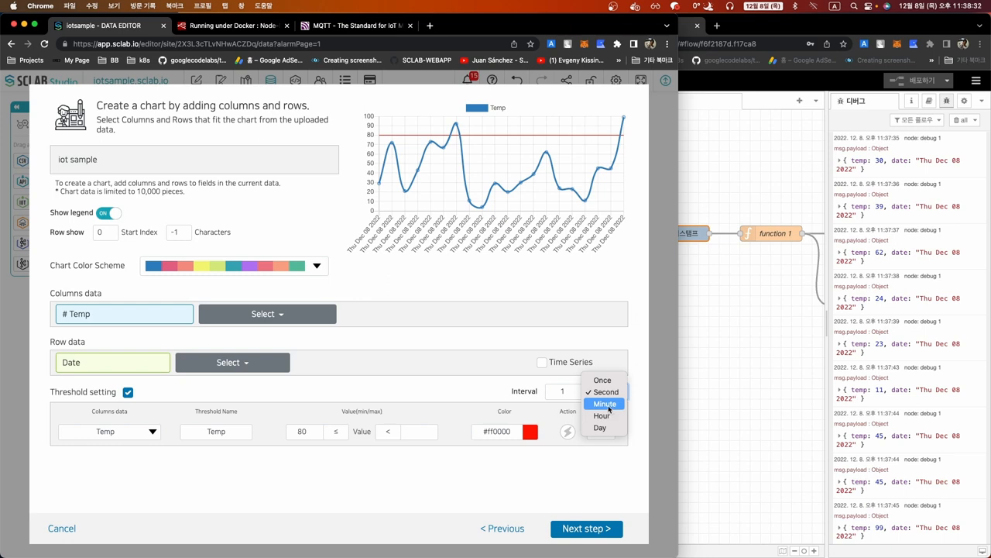
pyautogui.click(605, 405)
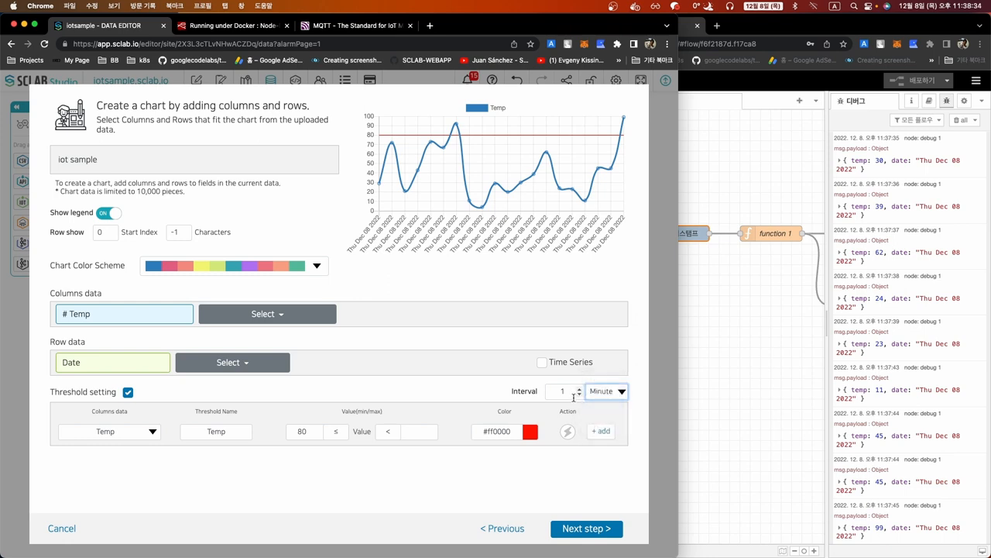
pyautogui.click(582, 529)
pyautogui.click(586, 529)
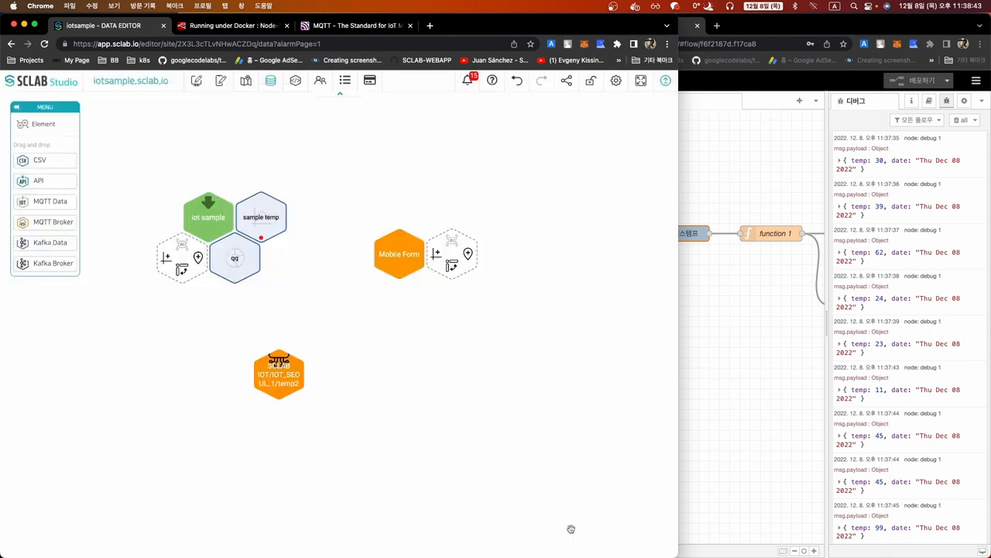
pyautogui.click(665, 84)
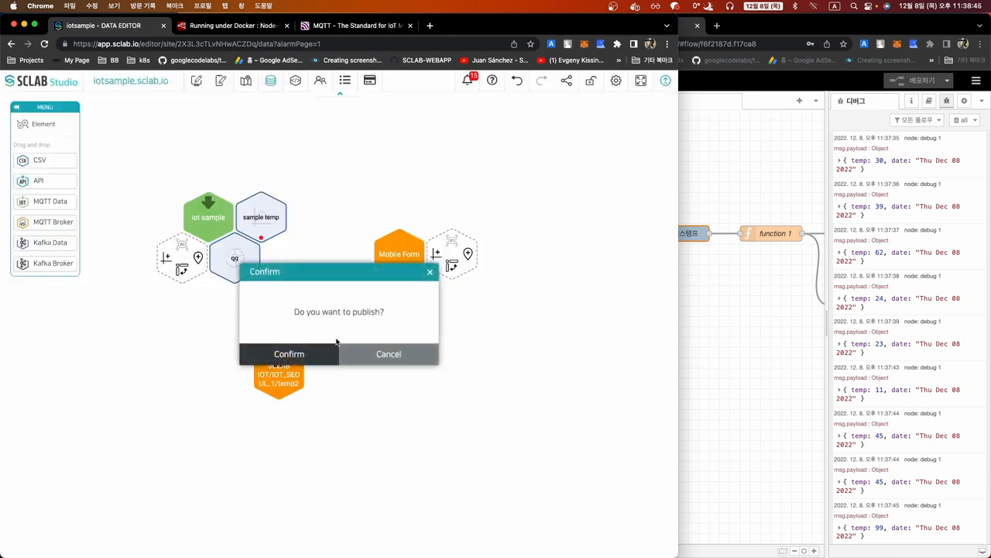
# Confirm publishing, mark all logged alarms as checked, and return to the page editor
pyautogui.click(316, 354)
pyautogui.click(468, 82)
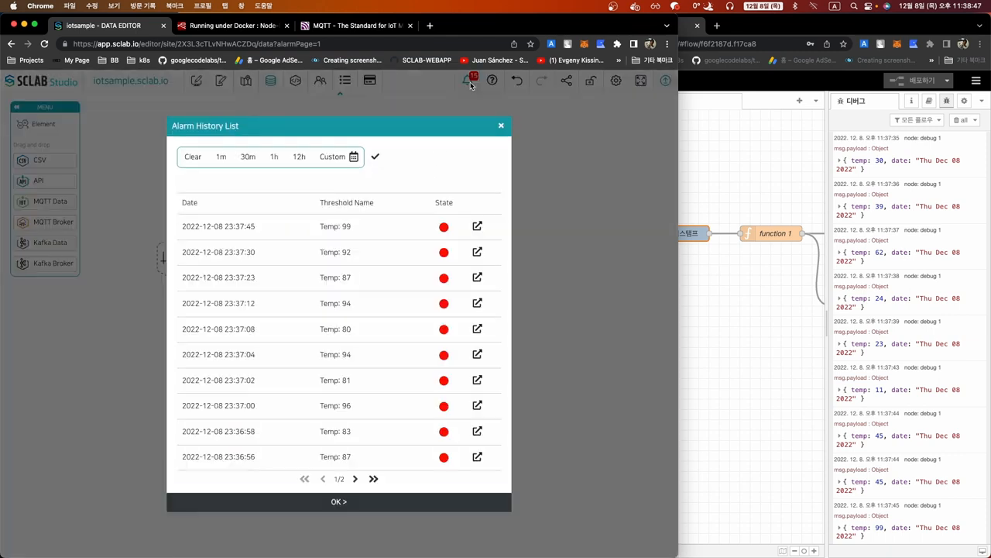
pyautogui.click(376, 158)
pyautogui.click(337, 501)
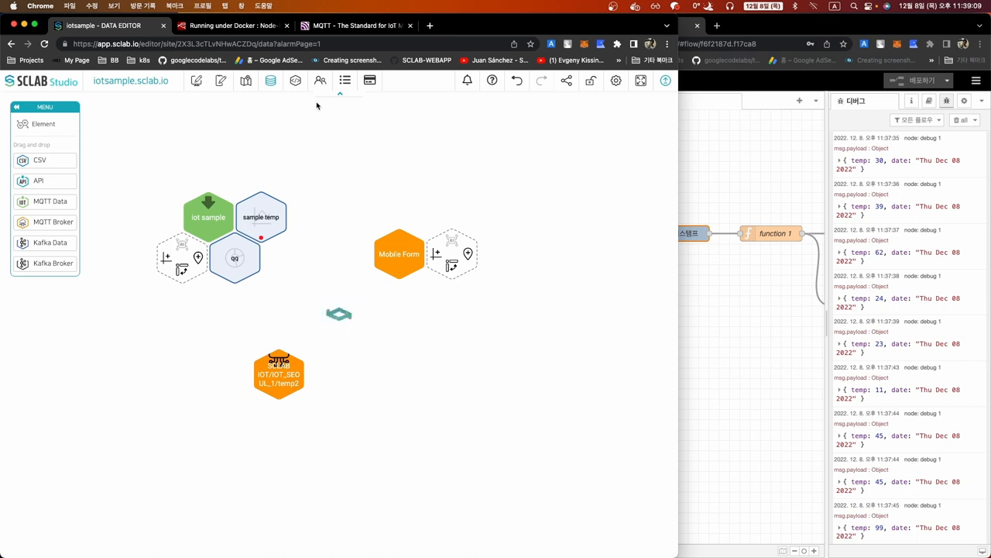
pyautogui.click(221, 80)
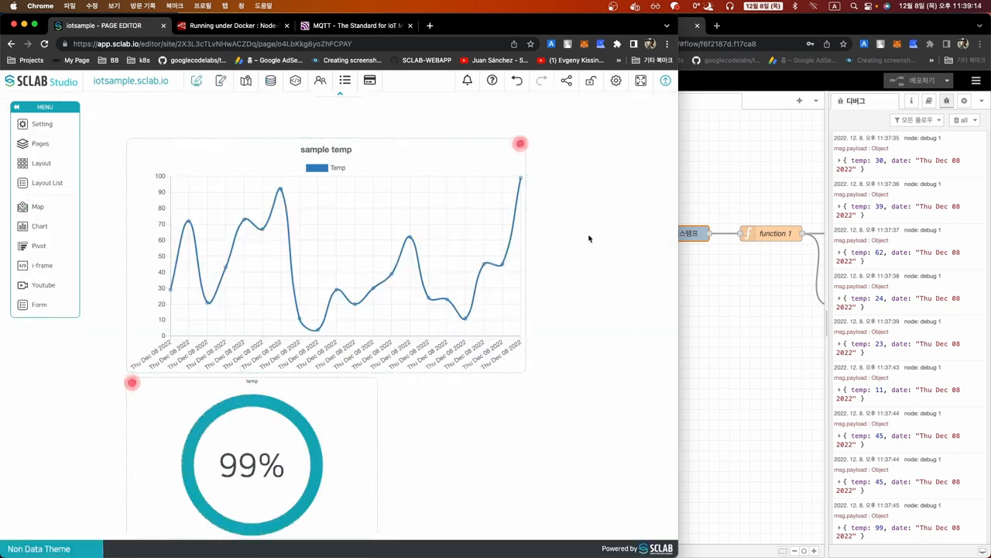
# In the Node-RED flow, fire the timestamp inject node repeatedly to feed temperature readings into temp2
pyautogui.click(740, 293)
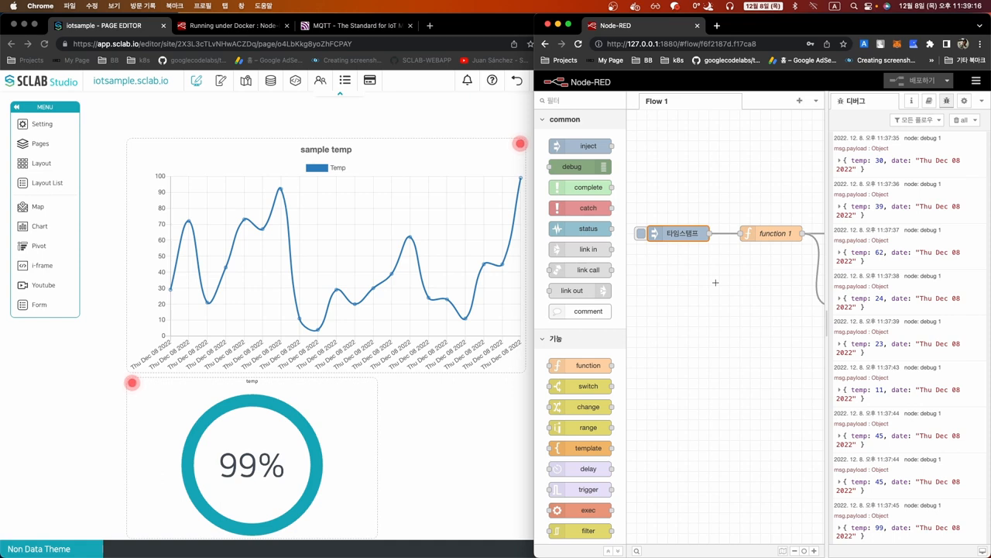
pyautogui.click(642, 233)
pyautogui.click(641, 235)
pyautogui.click(641, 235)
pyautogui.click(642, 236)
pyautogui.click(641, 235)
pyautogui.click(641, 235)
pyautogui.click(641, 236)
pyautogui.click(641, 235)
pyautogui.click(642, 236)
pyautogui.click(641, 235)
pyautogui.click(642, 236)
pyautogui.click(641, 235)
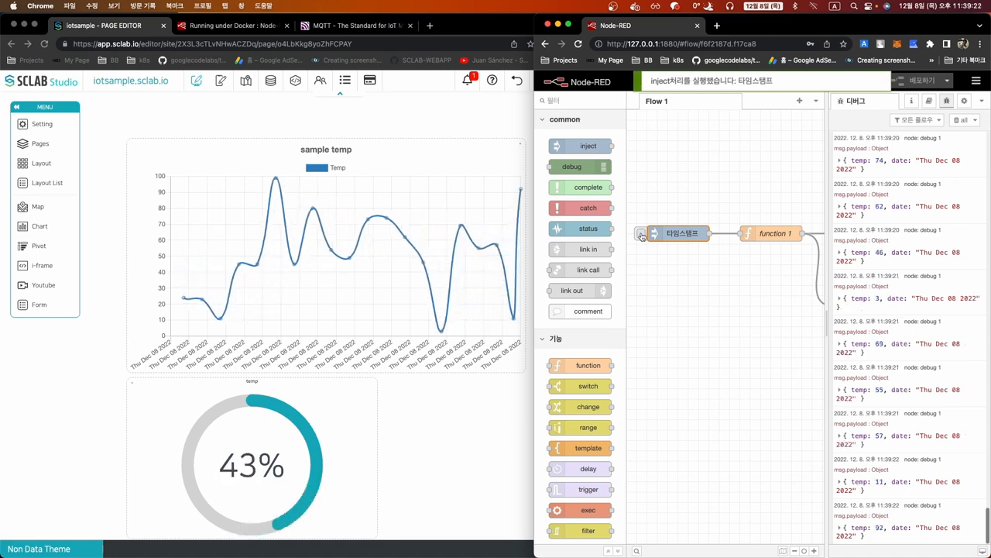
pyautogui.click(642, 235)
pyautogui.click(641, 235)
pyautogui.click(642, 236)
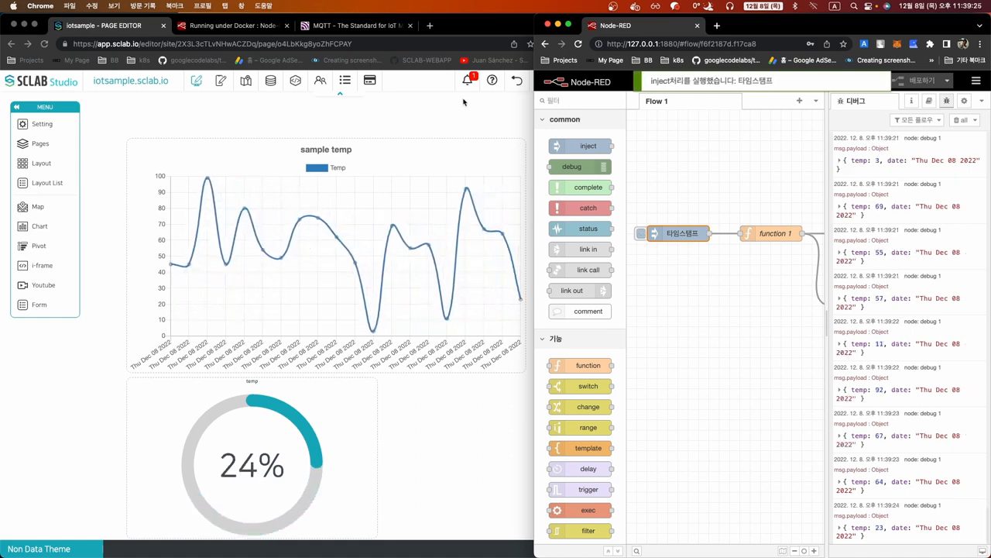
pyautogui.click(641, 237)
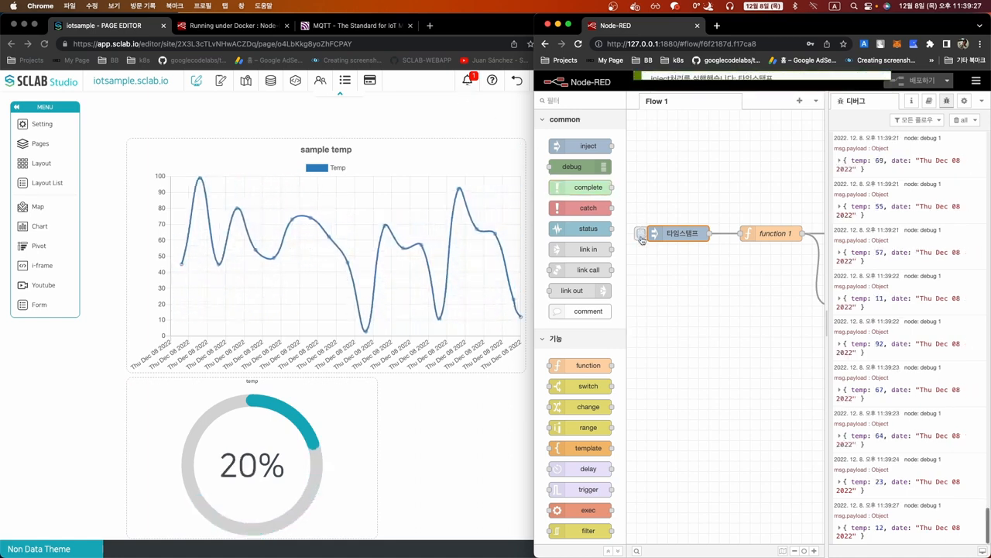
pyautogui.click(641, 237)
pyautogui.click(641, 237)
pyautogui.click(641, 237)
pyautogui.click(641, 237)
pyautogui.click(641, 237)
pyautogui.click(641, 237)
pyautogui.click(642, 237)
pyautogui.click(641, 237)
pyautogui.click(641, 238)
pyautogui.click(642, 237)
pyautogui.click(642, 237)
pyautogui.click(641, 237)
pyautogui.click(641, 237)
pyautogui.click(641, 237)
pyautogui.click(642, 237)
pyautogui.click(642, 237)
pyautogui.click(641, 237)
pyautogui.click(641, 237)
pyautogui.click(641, 237)
pyautogui.click(642, 237)
pyautogui.click(641, 237)
pyautogui.click(642, 237)
pyautogui.click(641, 237)
pyautogui.click(642, 237)
pyautogui.click(641, 237)
pyautogui.click(641, 237)
pyautogui.click(641, 237)
pyautogui.click(641, 238)
pyautogui.click(641, 237)
pyautogui.click(641, 237)
pyautogui.click(642, 237)
pyautogui.click(641, 237)
pyautogui.click(642, 237)
pyautogui.click(641, 237)
pyautogui.click(641, 237)
pyautogui.click(642, 237)
pyautogui.click(641, 237)
pyautogui.click(641, 237)
pyautogui.click(641, 237)
pyautogui.click(641, 237)
pyautogui.click(641, 237)
pyautogui.click(641, 237)
pyautogui.click(641, 237)
pyautogui.click(642, 237)
pyautogui.click(642, 237)
pyautogui.click(641, 237)
pyautogui.click(642, 237)
pyautogui.click(641, 237)
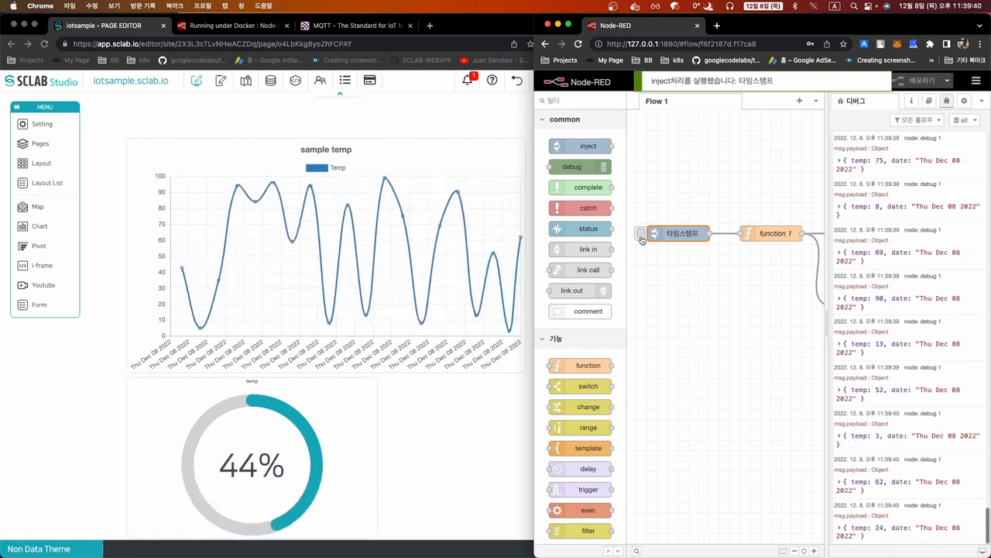
pyautogui.click(641, 237)
pyautogui.click(641, 237)
pyautogui.click(641, 237)
pyautogui.click(642, 237)
pyautogui.click(641, 237)
pyautogui.click(641, 237)
pyautogui.click(641, 237)
pyautogui.click(642, 237)
pyautogui.click(642, 237)
pyautogui.click(642, 237)
pyautogui.click(641, 237)
pyautogui.click(641, 237)
pyautogui.click(642, 237)
pyautogui.click(641, 237)
pyautogui.click(641, 237)
pyautogui.click(642, 237)
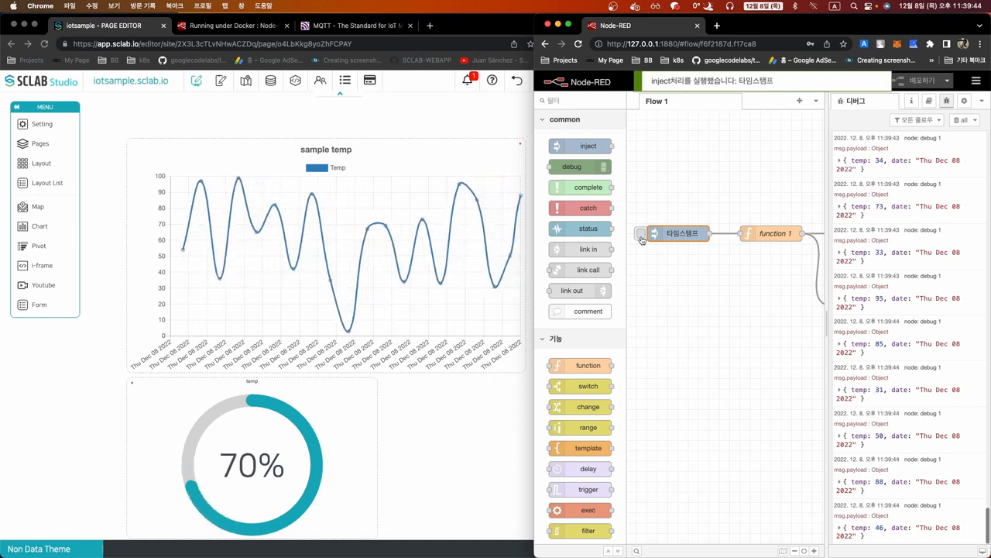
pyautogui.click(641, 237)
pyautogui.click(641, 237)
pyautogui.click(642, 237)
pyautogui.click(642, 237)
pyautogui.click(641, 237)
pyautogui.click(641, 237)
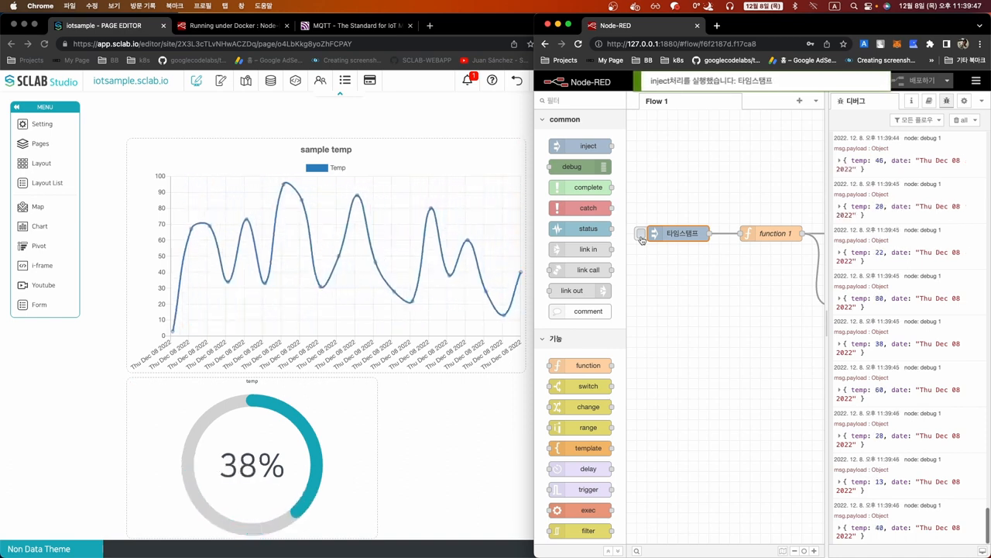
pyautogui.click(641, 237)
pyautogui.click(641, 237)
pyautogui.click(641, 238)
pyautogui.click(641, 237)
pyautogui.click(641, 237)
pyautogui.click(641, 237)
pyautogui.click(641, 237)
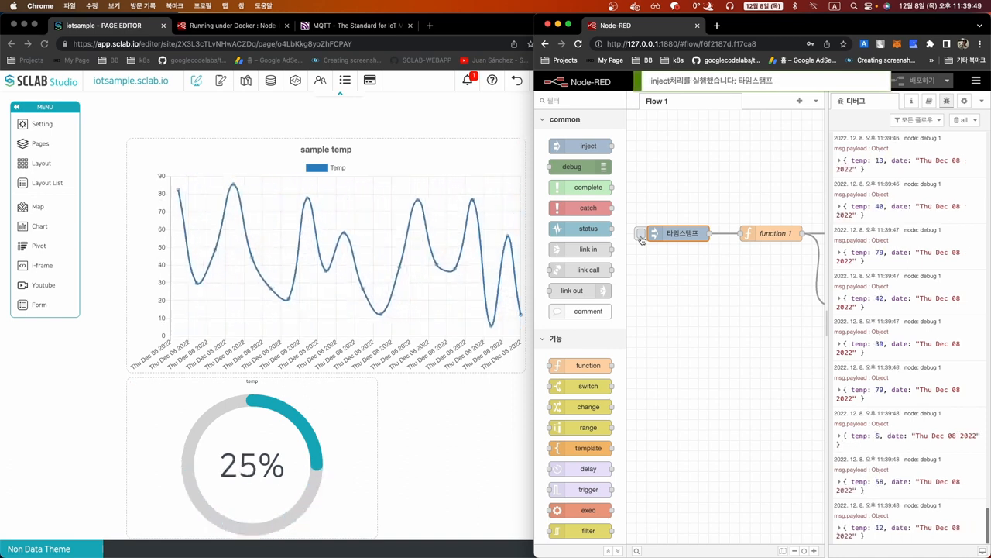
pyautogui.click(642, 237)
pyautogui.click(642, 237)
pyautogui.click(641, 237)
pyautogui.click(642, 237)
pyautogui.click(641, 237)
pyautogui.click(642, 237)
pyautogui.click(641, 237)
pyautogui.click(641, 237)
pyautogui.click(641, 237)
pyautogui.click(641, 237)
pyautogui.click(641, 237)
pyautogui.click(641, 237)
pyautogui.click(641, 237)
pyautogui.click(641, 237)
pyautogui.click(642, 237)
pyautogui.click(642, 237)
pyautogui.click(641, 237)
pyautogui.click(641, 237)
pyautogui.click(641, 237)
pyautogui.click(641, 237)
pyautogui.click(641, 237)
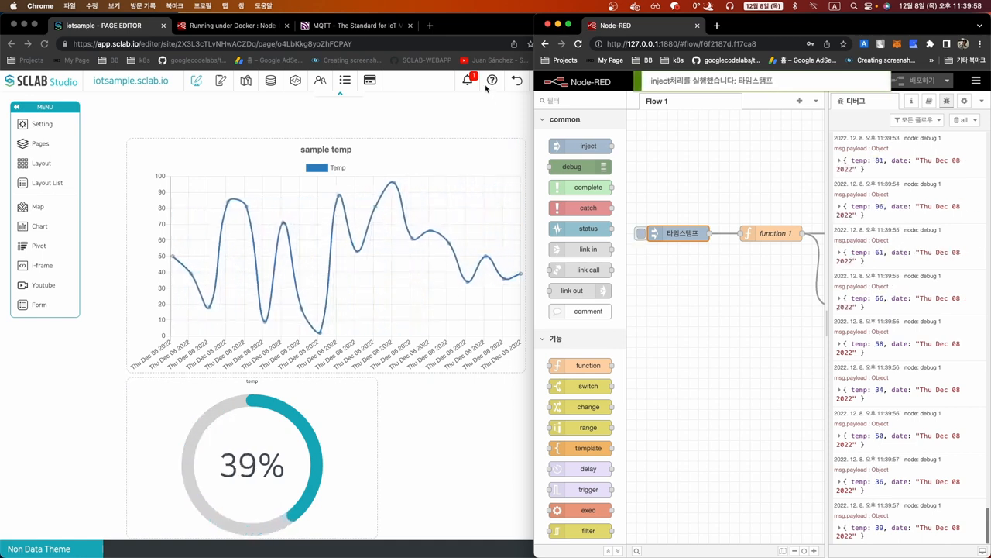
# Keep injecting until the gauge reads 51%, then check the Temp: 80 and Temp: 96 alarms
pyautogui.click(640, 235)
pyautogui.click(640, 235)
pyautogui.click(640, 235)
pyautogui.click(640, 235)
pyautogui.click(639, 235)
pyautogui.click(640, 235)
pyautogui.click(640, 235)
pyautogui.click(640, 236)
pyautogui.click(640, 236)
pyautogui.click(640, 236)
pyautogui.click(640, 235)
pyautogui.click(640, 236)
pyautogui.click(640, 235)
pyautogui.click(640, 235)
pyautogui.click(639, 236)
pyautogui.click(640, 235)
pyautogui.click(639, 236)
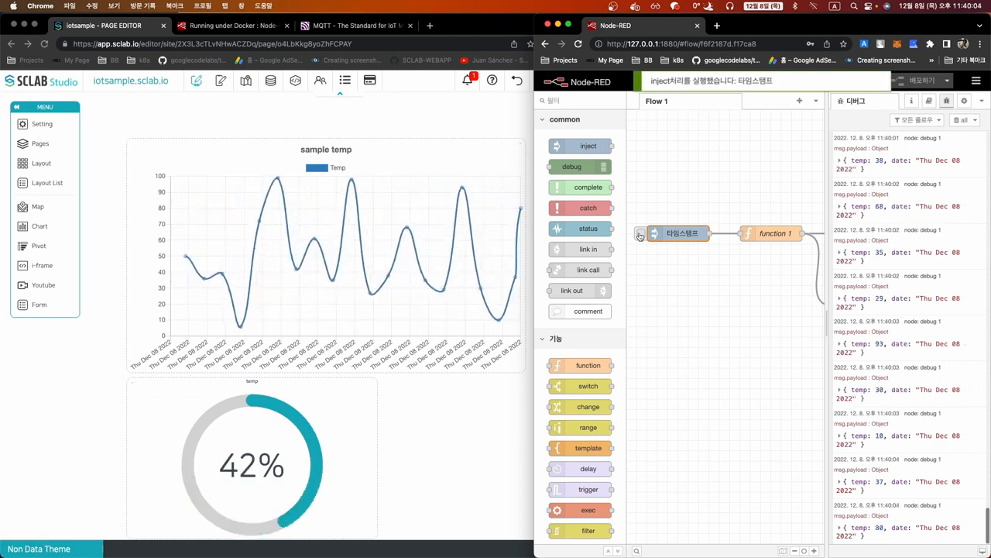
pyautogui.click(640, 236)
pyautogui.click(640, 236)
pyautogui.click(640, 235)
pyautogui.click(640, 236)
pyautogui.click(640, 236)
pyautogui.click(639, 236)
pyautogui.click(640, 236)
pyautogui.click(640, 235)
pyautogui.click(640, 235)
pyautogui.click(640, 236)
pyautogui.click(640, 235)
pyautogui.click(640, 235)
pyautogui.click(640, 235)
pyautogui.click(639, 235)
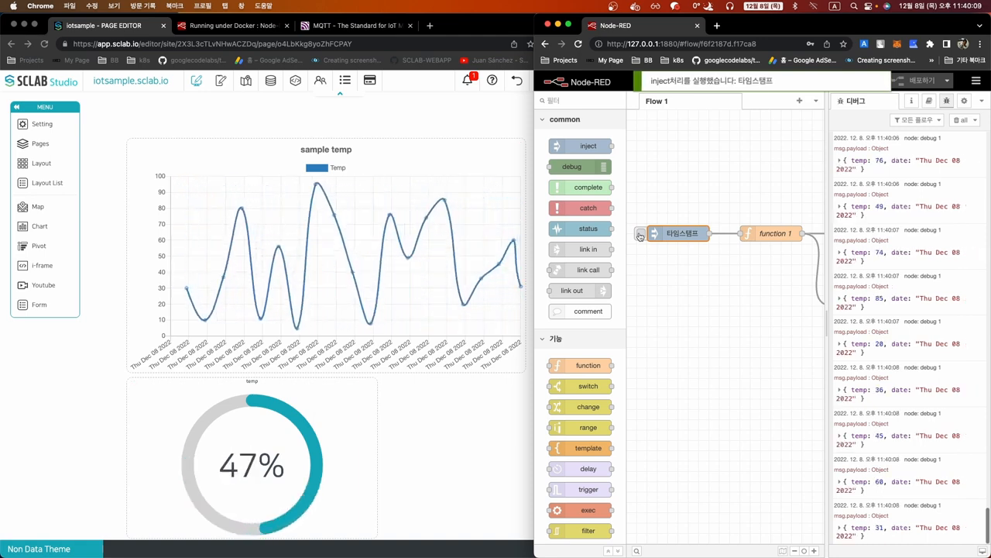
pyautogui.click(640, 235)
pyautogui.click(639, 236)
pyautogui.click(640, 235)
pyautogui.click(640, 235)
pyautogui.click(640, 235)
pyautogui.click(640, 236)
pyautogui.click(640, 236)
pyautogui.click(640, 235)
pyautogui.click(640, 236)
pyautogui.click(640, 235)
pyautogui.click(640, 236)
pyautogui.click(639, 235)
pyautogui.click(640, 235)
pyautogui.click(640, 235)
pyautogui.click(640, 236)
pyautogui.click(640, 235)
pyautogui.click(640, 236)
pyautogui.click(639, 236)
pyautogui.click(640, 236)
pyautogui.click(640, 235)
pyautogui.click(640, 235)
pyautogui.click(640, 236)
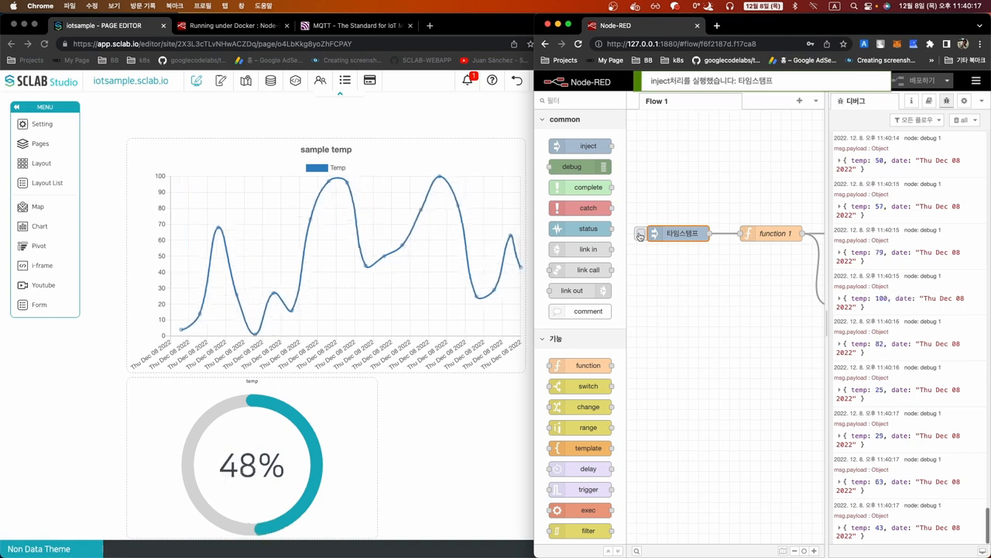
pyautogui.click(640, 235)
pyautogui.click(640, 235)
pyautogui.click(640, 236)
pyautogui.click(640, 235)
pyautogui.click(640, 235)
pyautogui.click(640, 236)
pyautogui.click(640, 236)
pyautogui.click(640, 236)
pyautogui.click(640, 235)
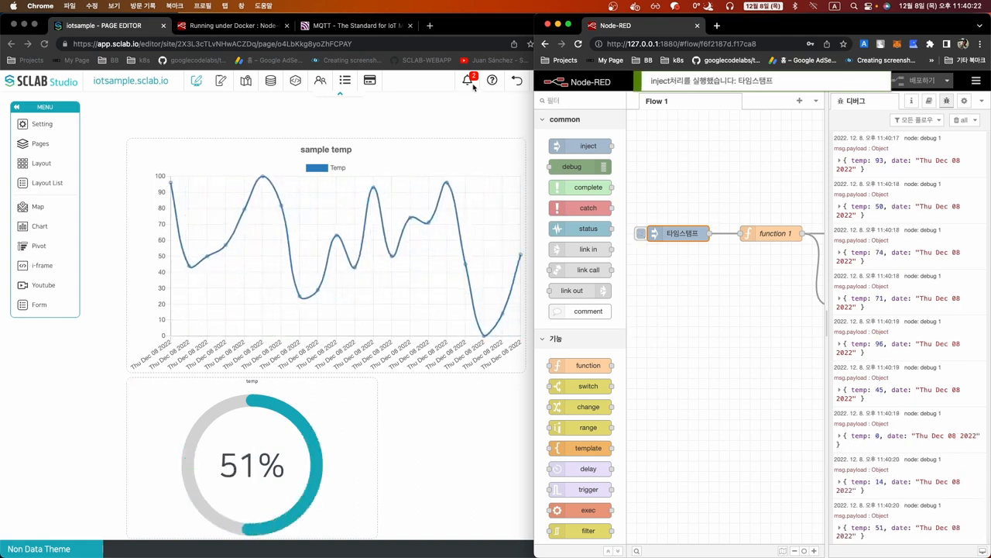
pyautogui.click(471, 86)
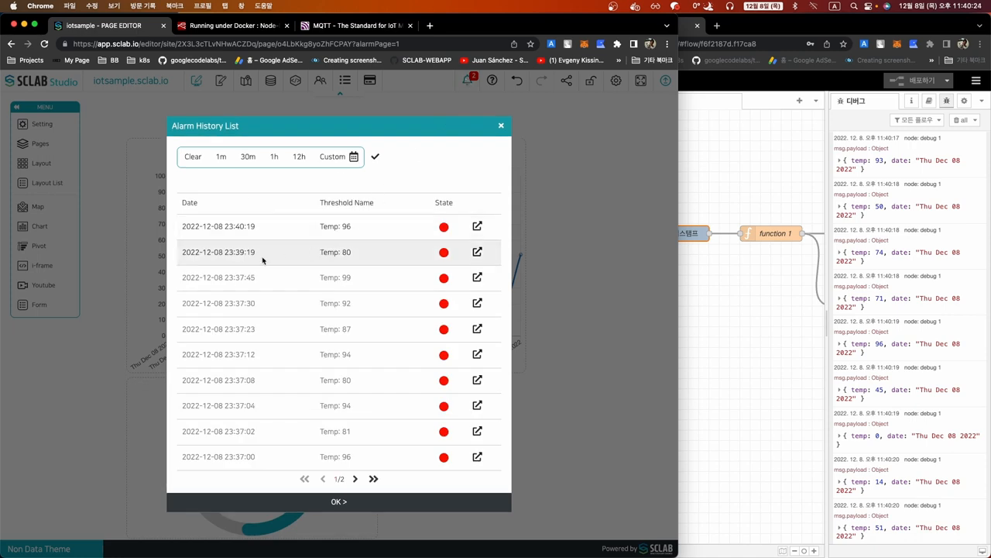
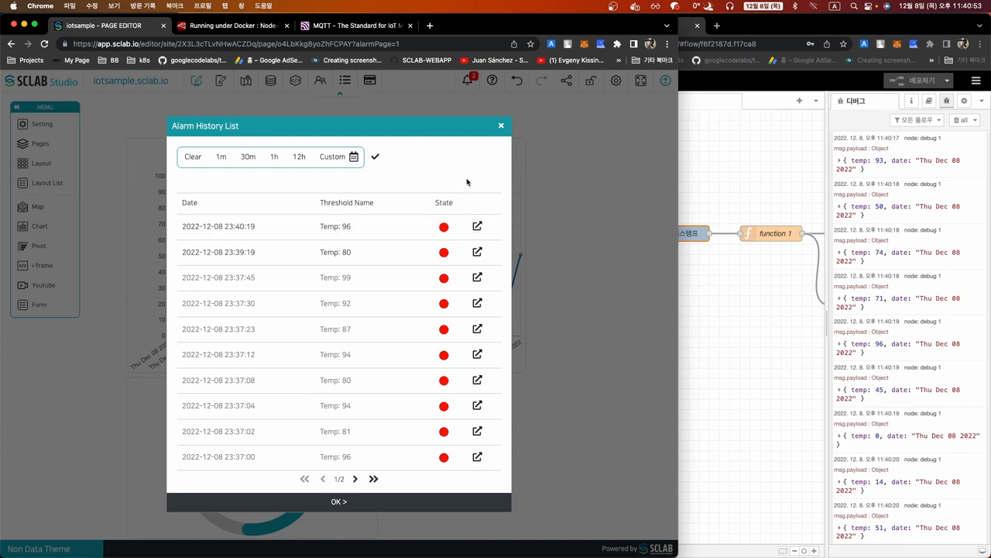
# Close the alarm history list and open the Data Editor
pyautogui.click(502, 126)
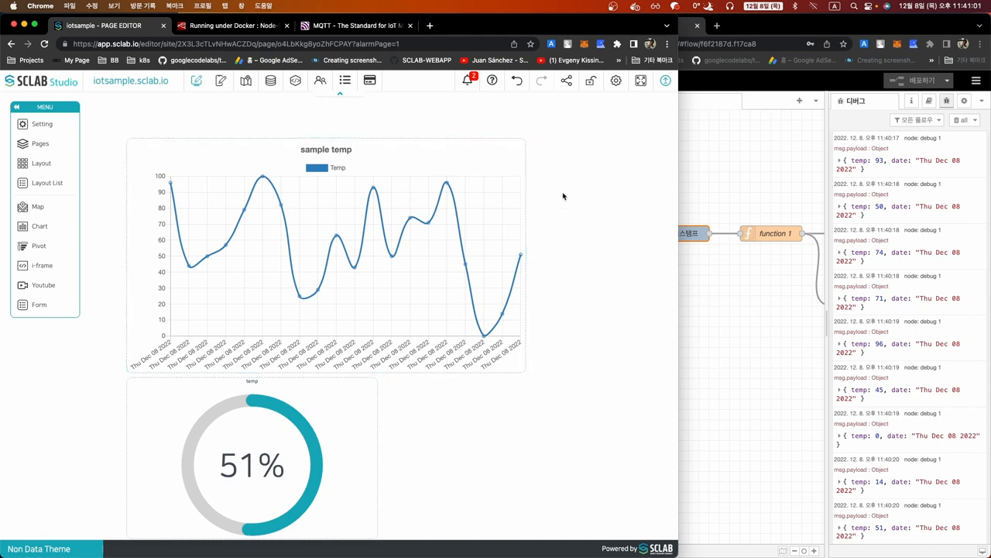
pyautogui.click(270, 80)
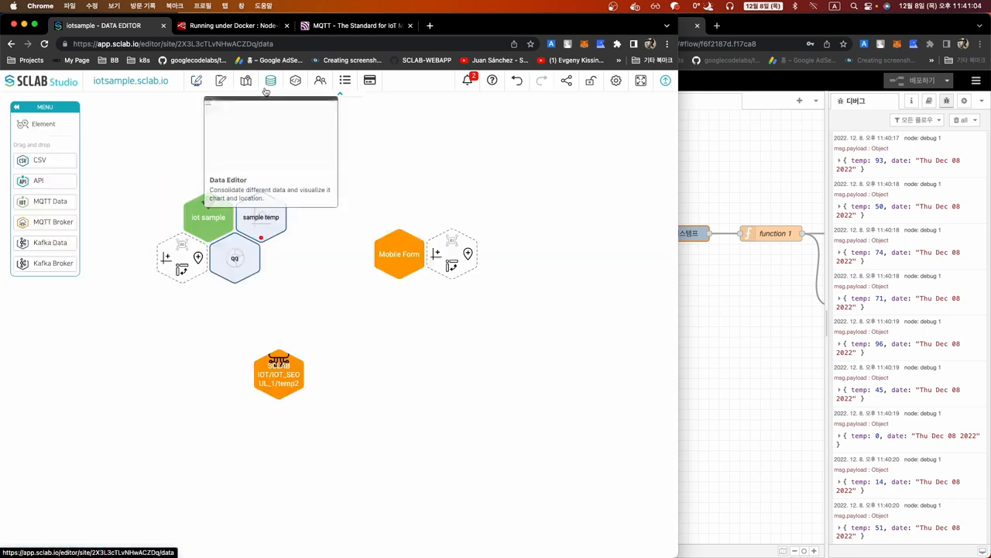
# Give the sample temp chart's Temp threshold an action targeting LAYOUT - 2 with Map data type
pyautogui.click(263, 226)
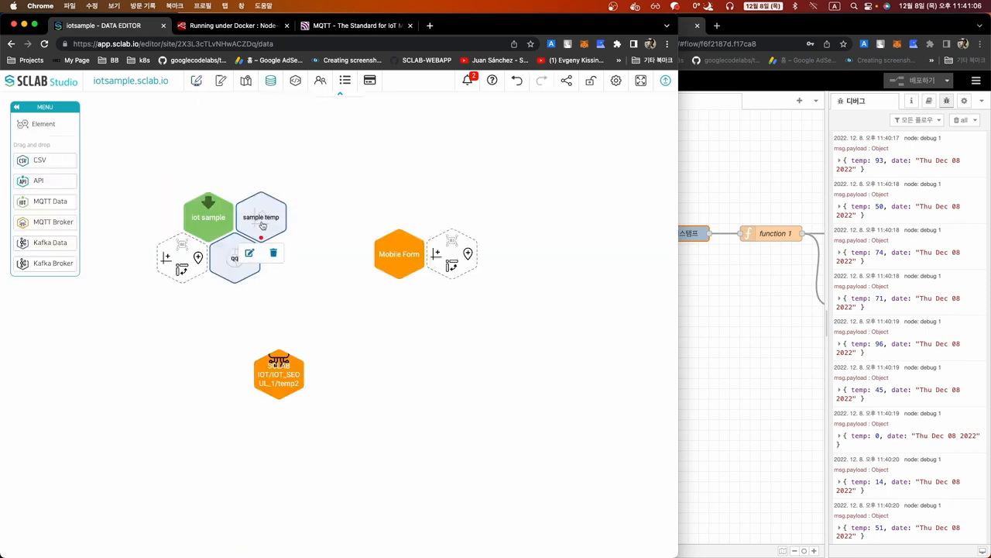
pyautogui.click(250, 255)
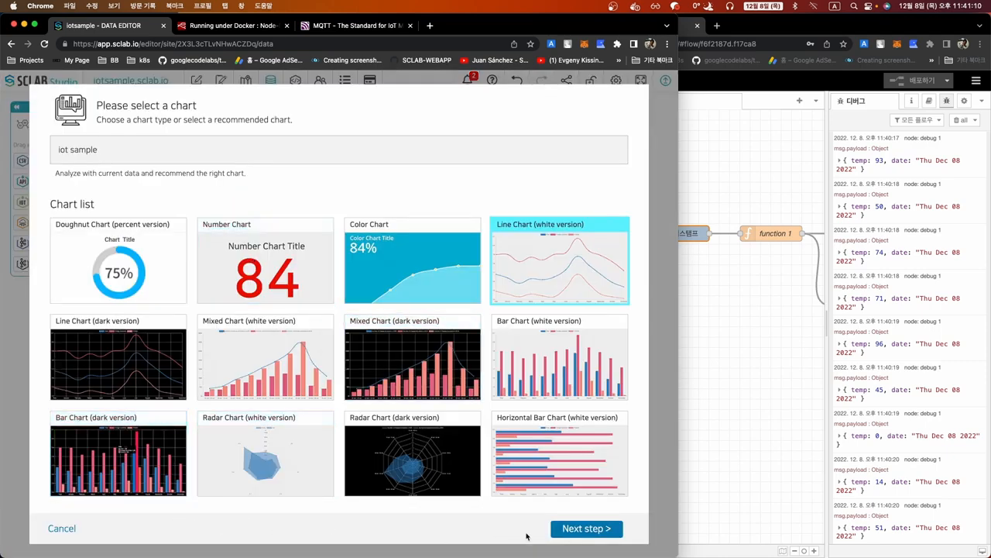
pyautogui.click(566, 530)
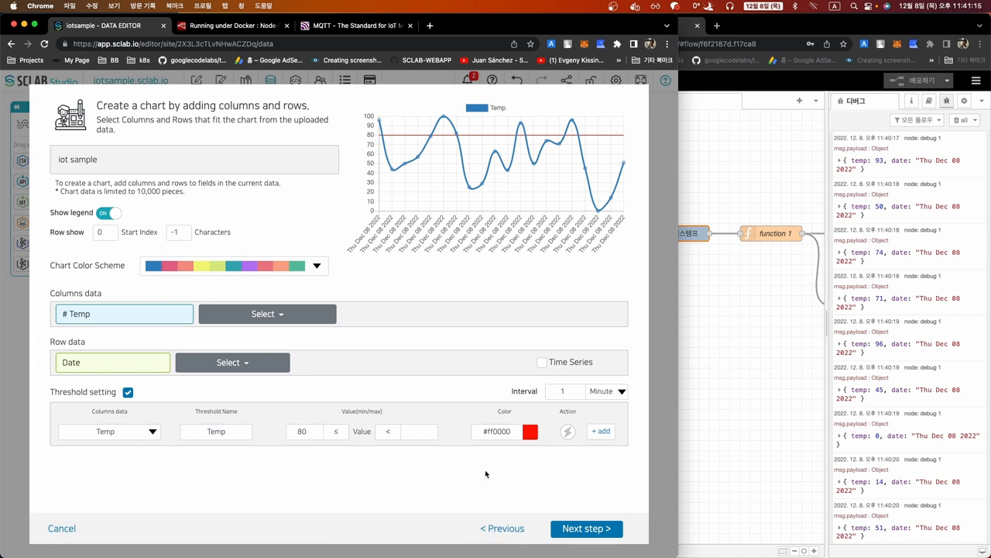
pyautogui.click(567, 434)
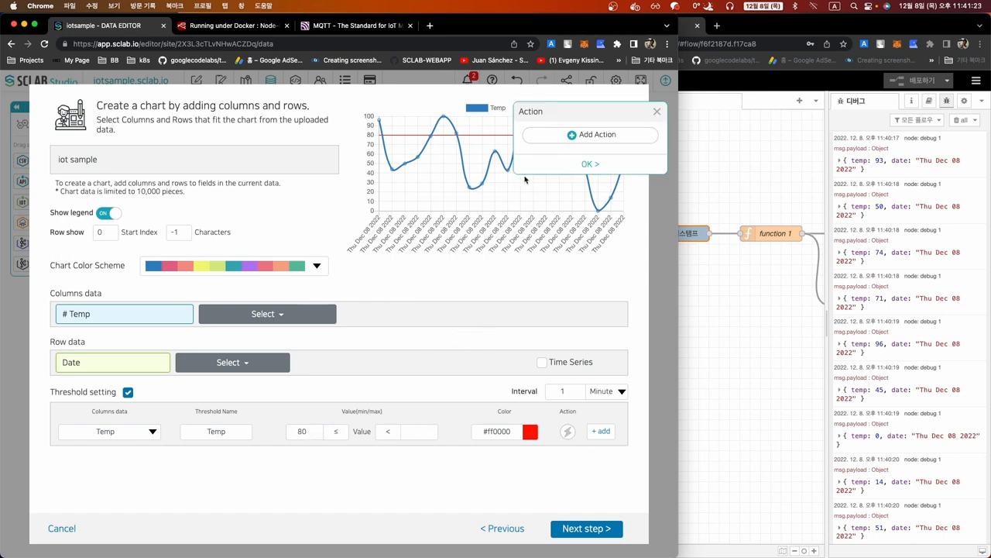
pyautogui.click(573, 135)
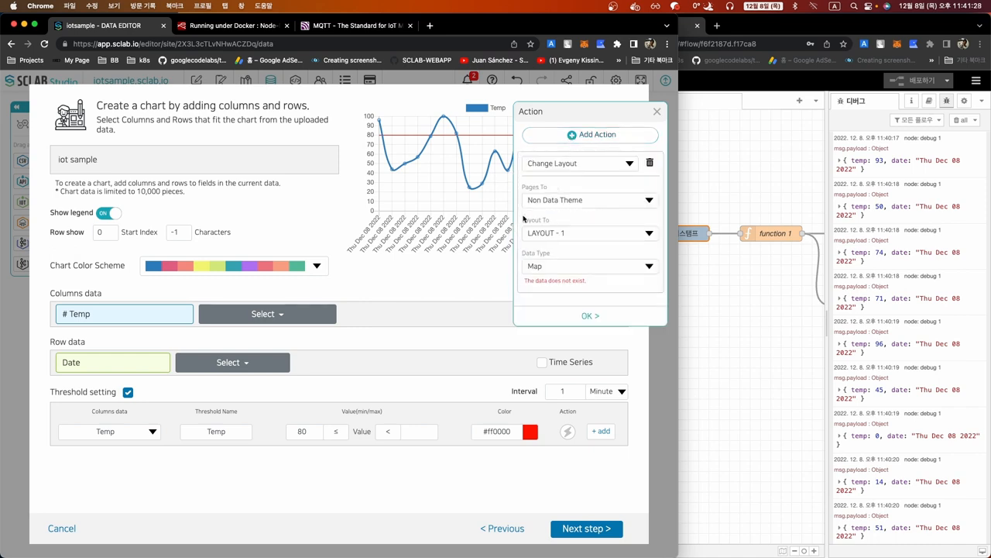
pyautogui.click(568, 236)
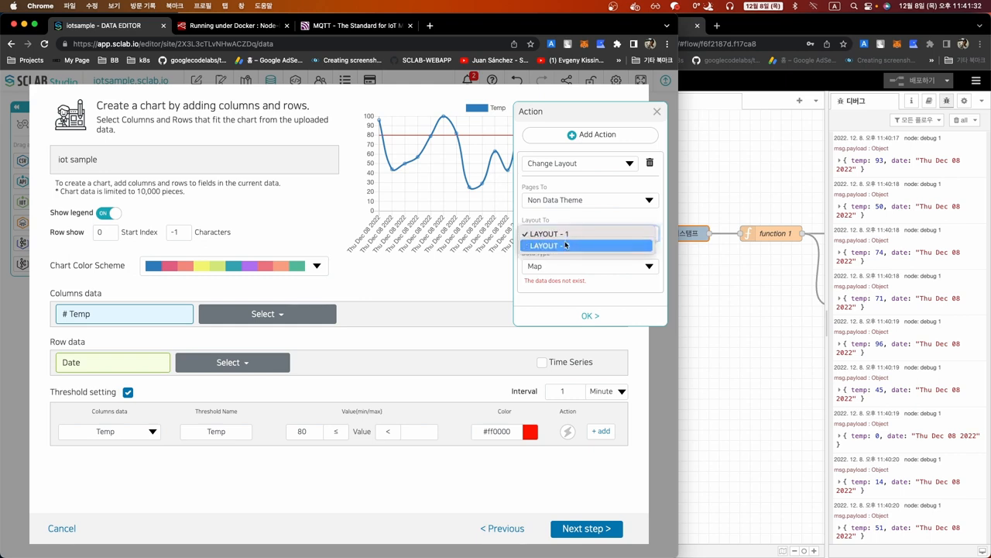
pyautogui.click(567, 244)
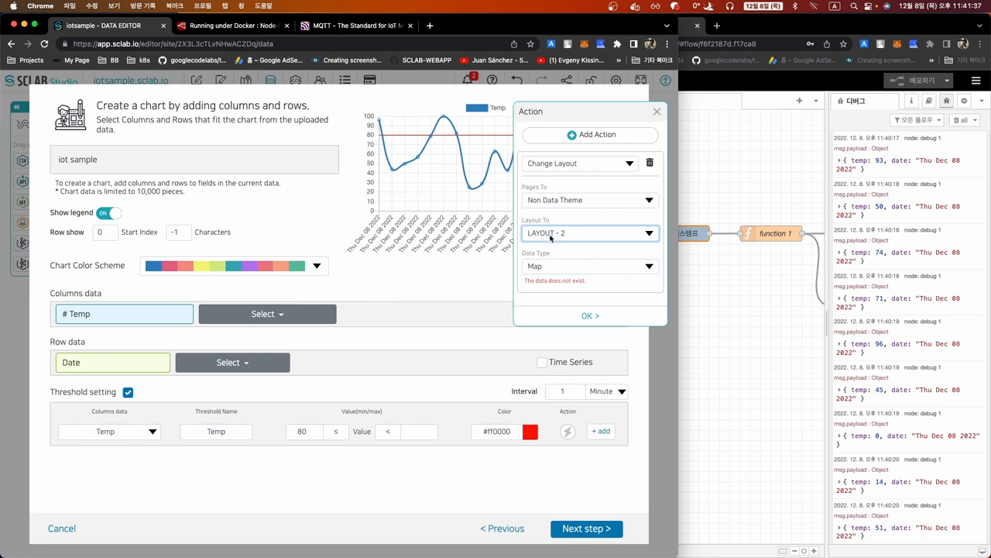
pyautogui.click(548, 266)
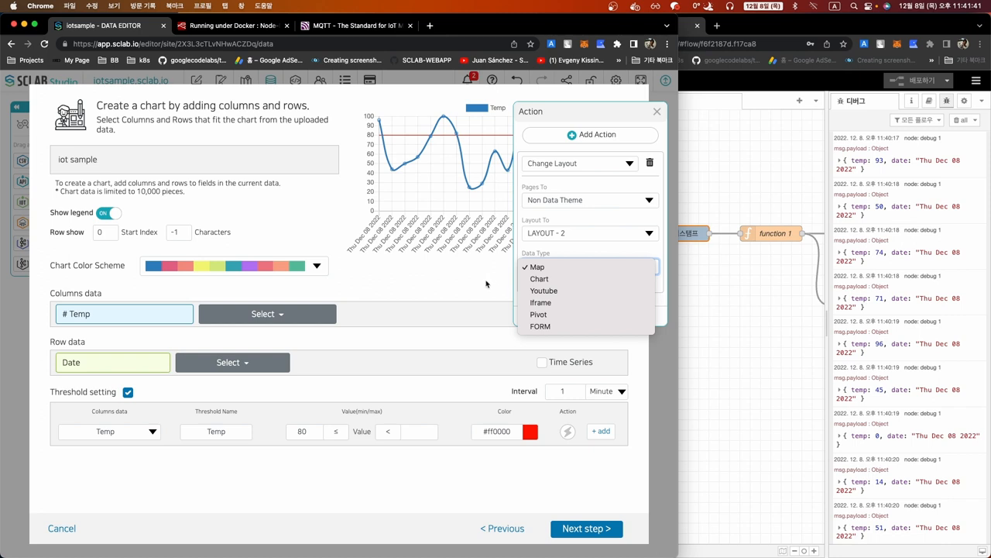
pyautogui.click(458, 311)
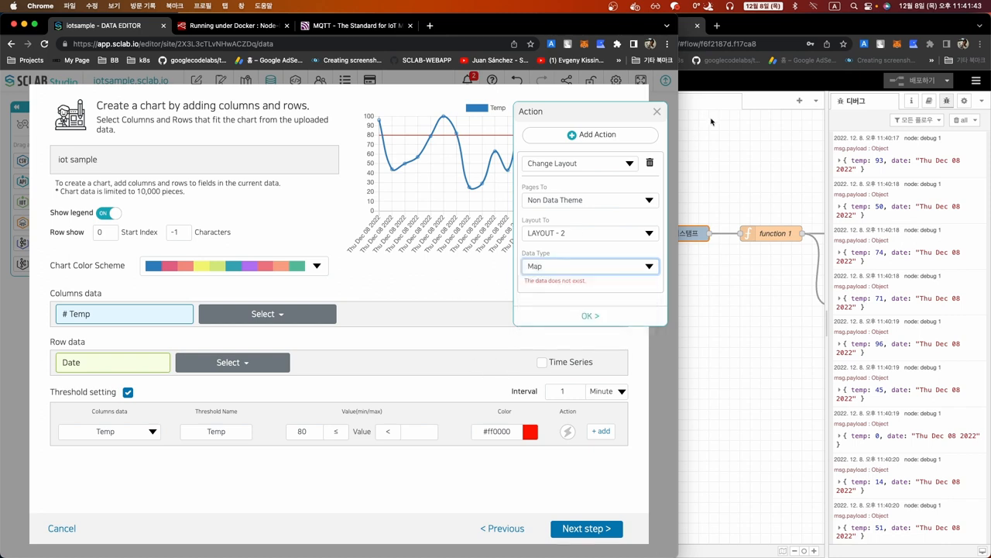
pyautogui.click(658, 113)
pyautogui.click(69, 530)
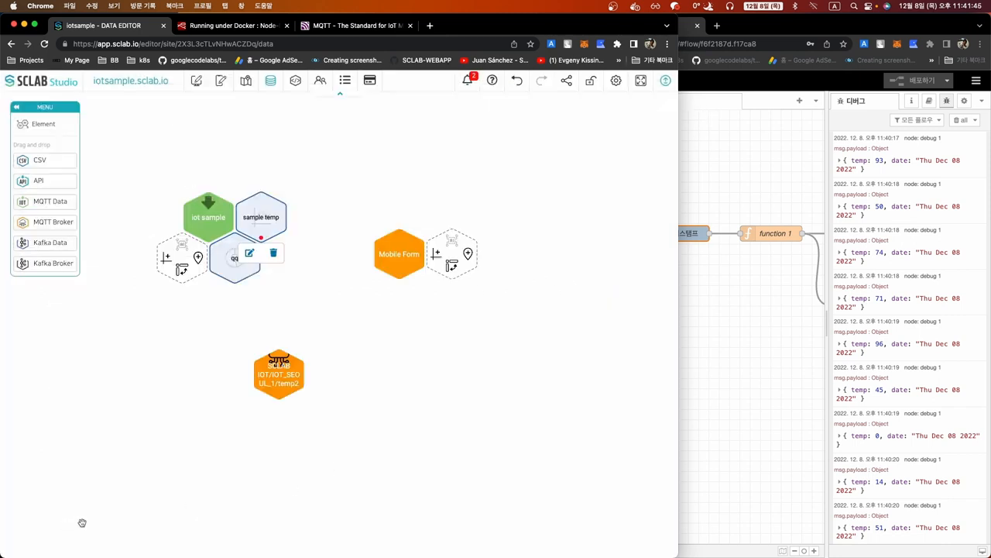
# Add a new web map in the Map Editor and rename it to 1
pyautogui.click(197, 86)
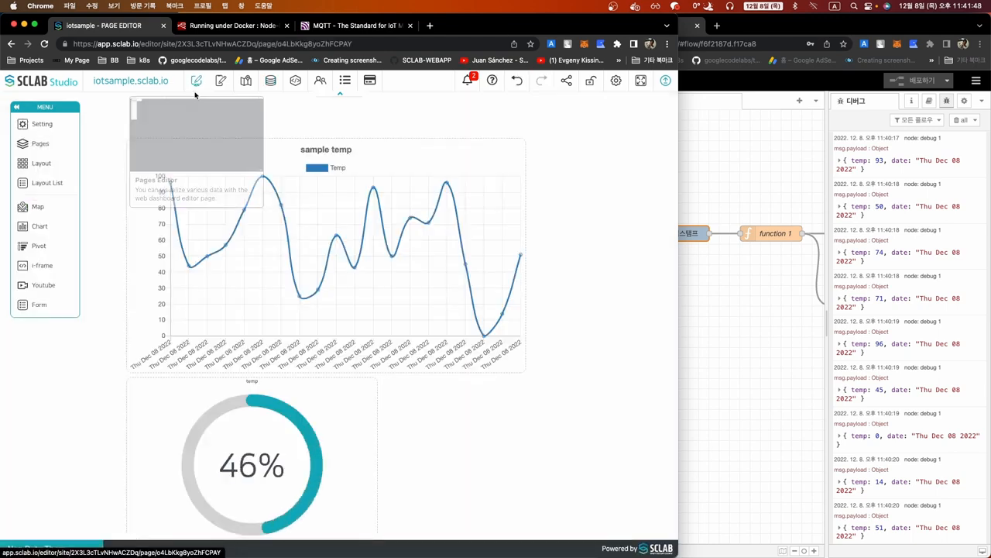
pyautogui.click(245, 81)
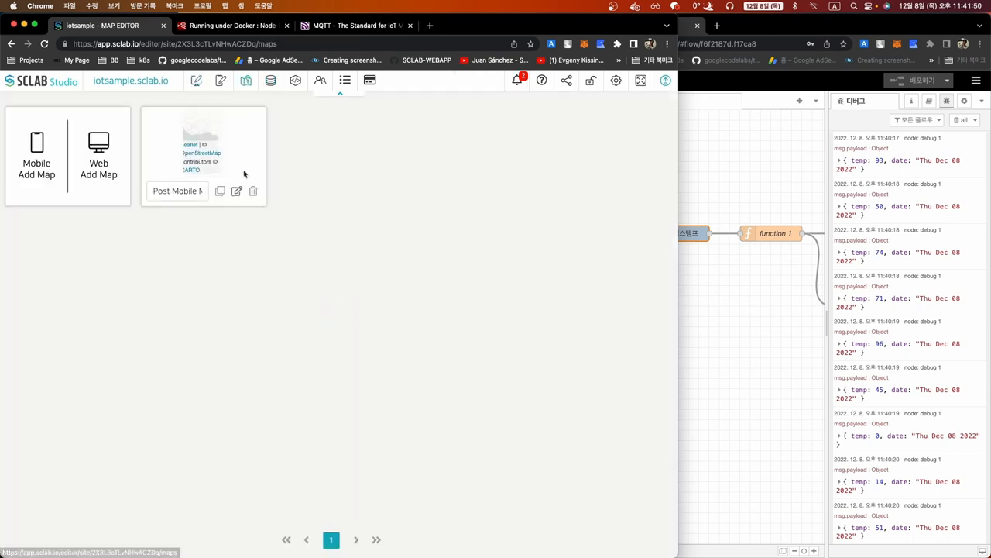
pyautogui.click(98, 152)
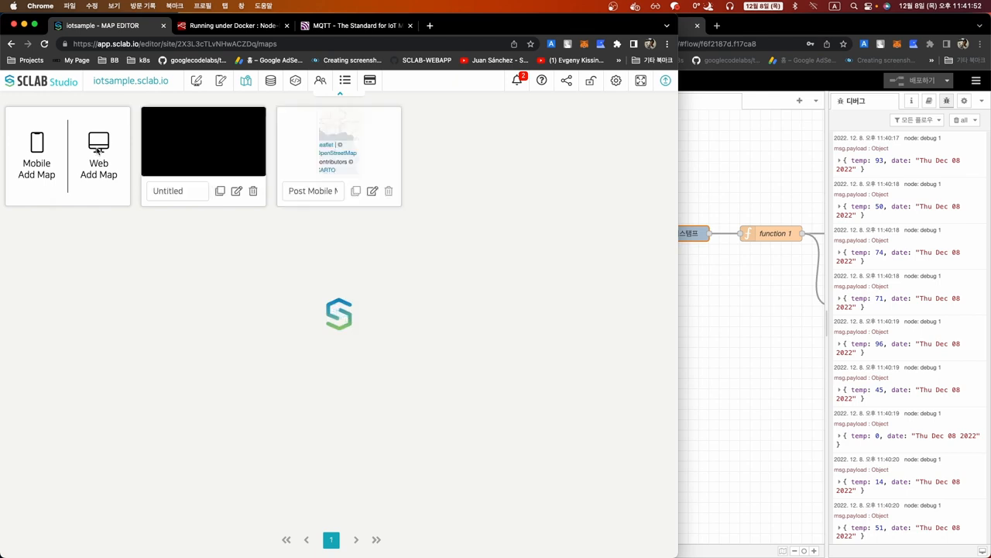
pyautogui.doubleClick(178, 191)
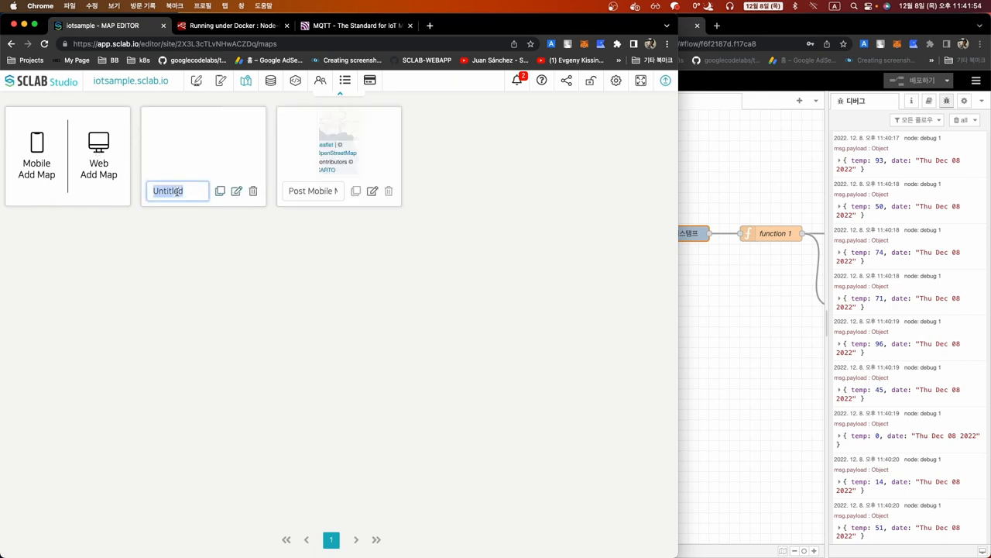
pyautogui.write('1')
# Set map 1's base map to CartoDB DarkMatterNoLabels
pyautogui.click(237, 192)
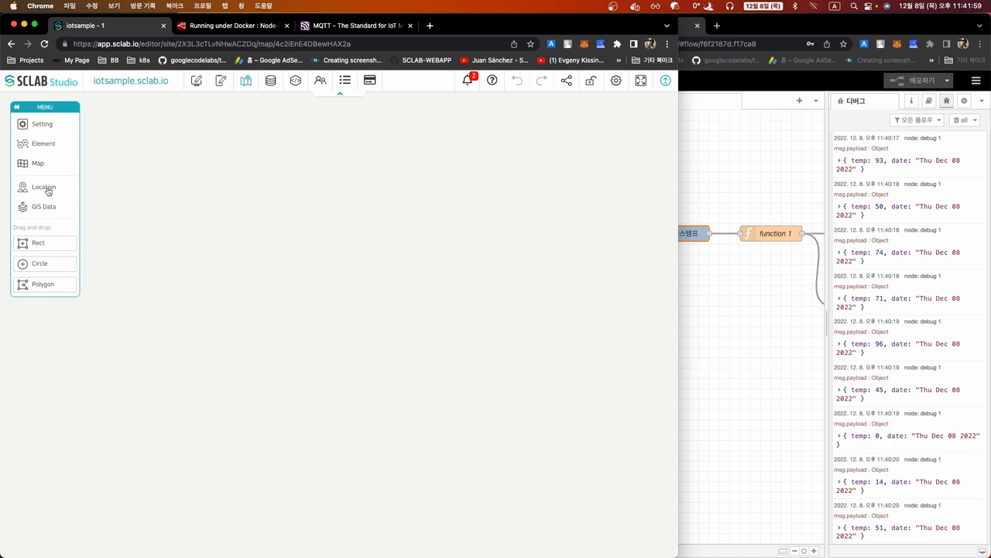
pyautogui.click(46, 125)
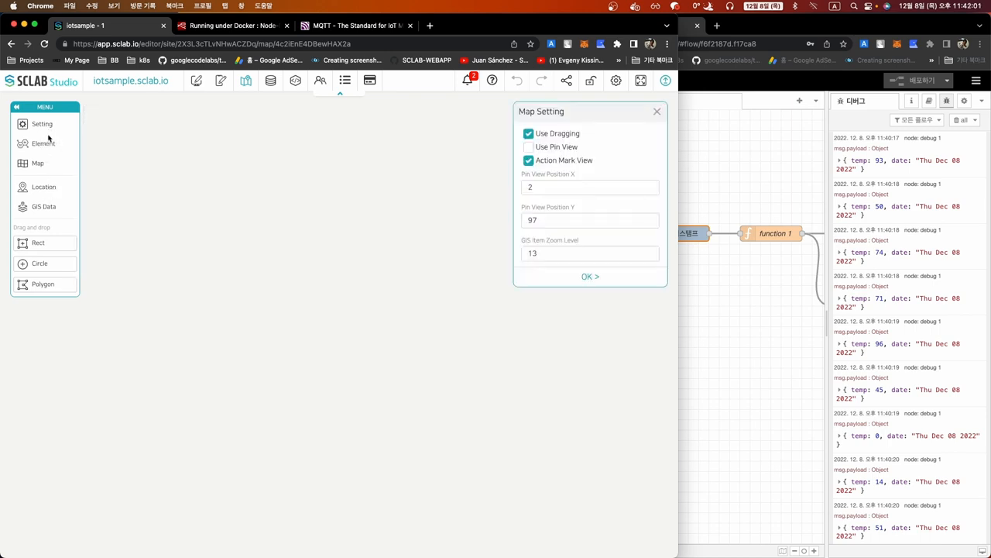
pyautogui.click(38, 162)
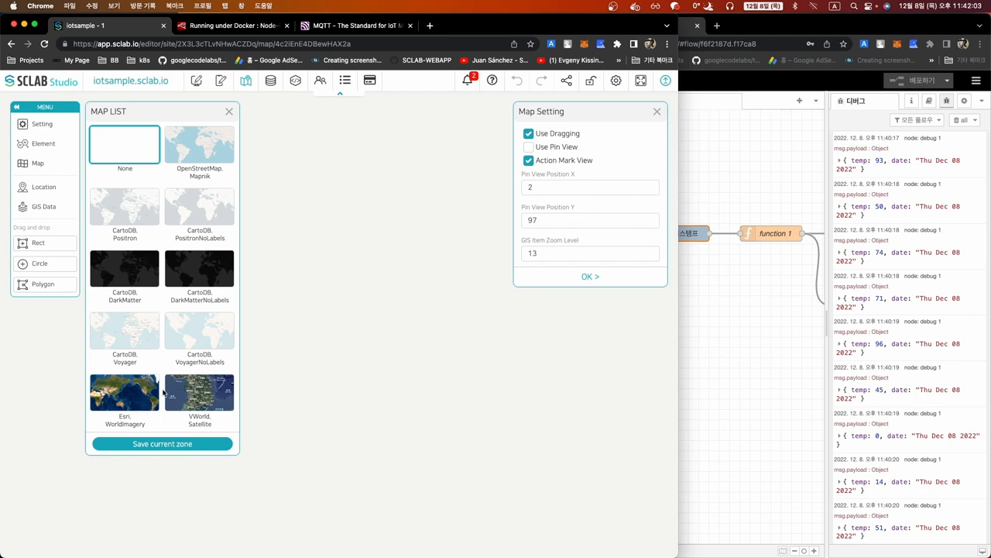
pyautogui.click(199, 268)
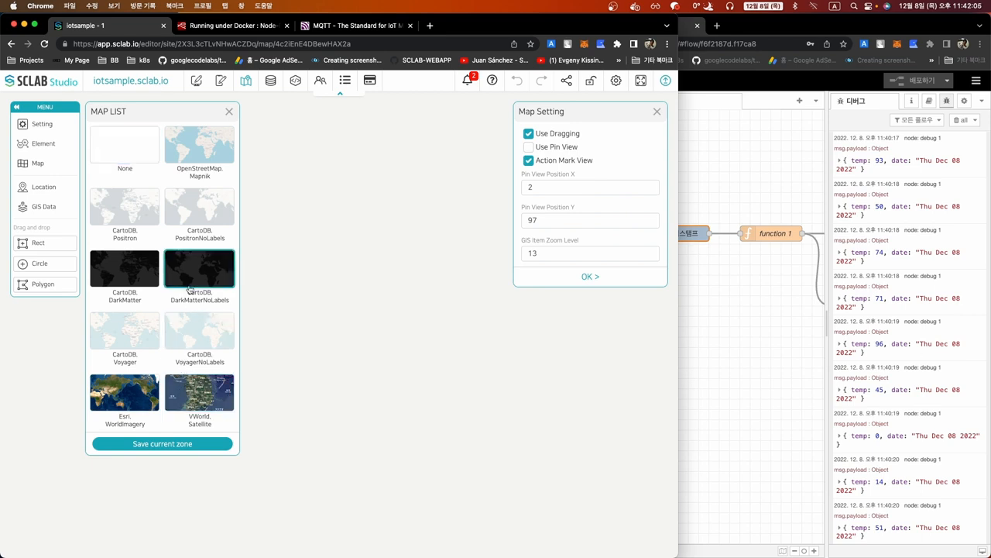
# Zoom the map to the US East Coast and save it as the map zone
pyautogui.click(230, 113)
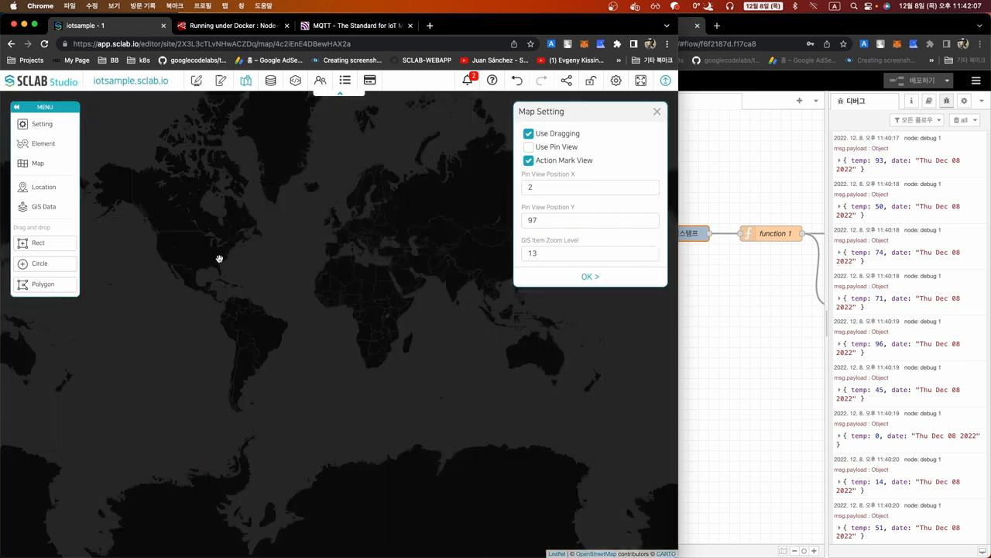
pyautogui.scroll(5, 219, 258)
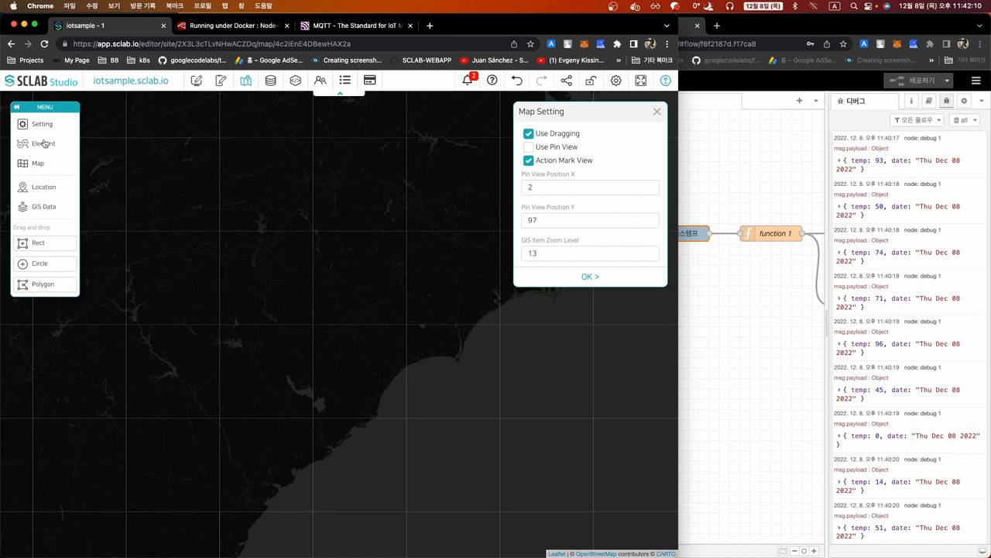
pyautogui.click(40, 162)
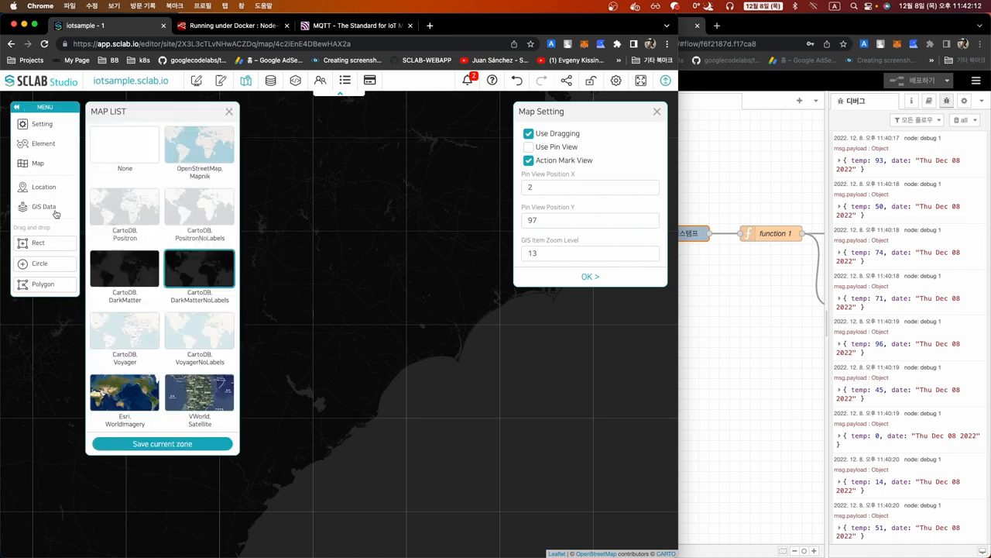
pyautogui.click(137, 445)
pyautogui.click(229, 111)
pyautogui.click(657, 112)
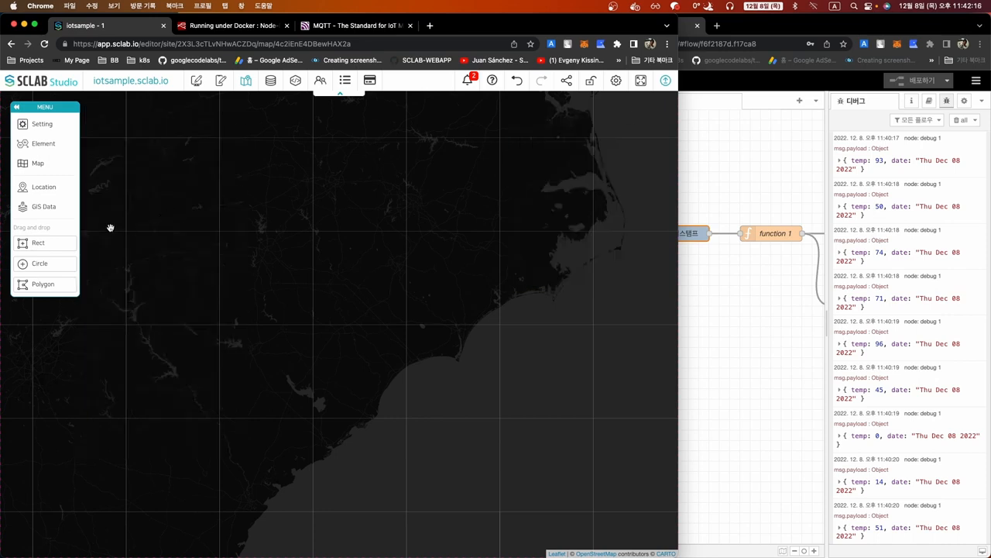
# Place a rectangle named 1 showing the text 1111 on the map
pyautogui.moveTo(44, 243); pyautogui.dragTo(252, 269)
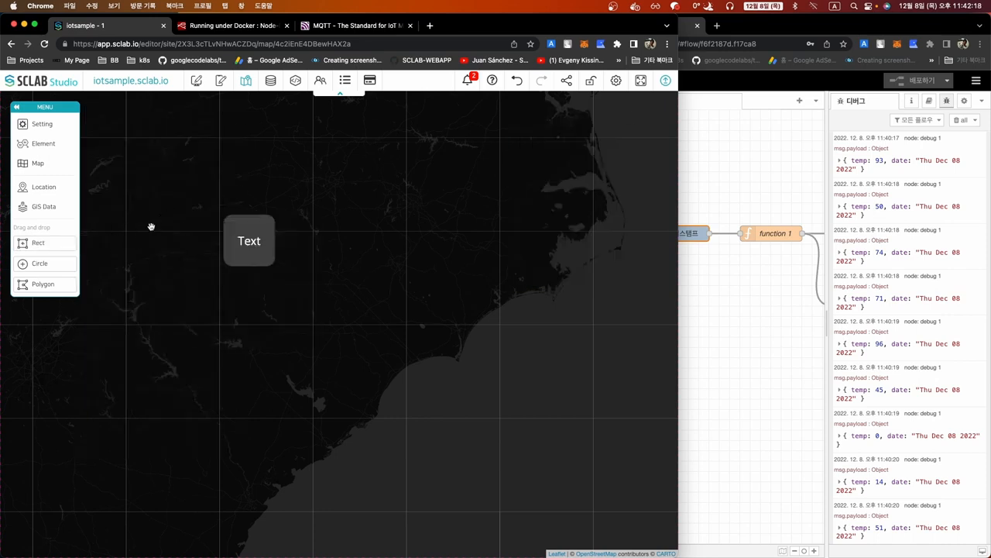
pyautogui.click(245, 246)
pyautogui.doubleClick(549, 146)
pyautogui.write('1')
pyautogui.doubleClick(538, 241)
pyautogui.write('1111')
pyautogui.click(577, 461)
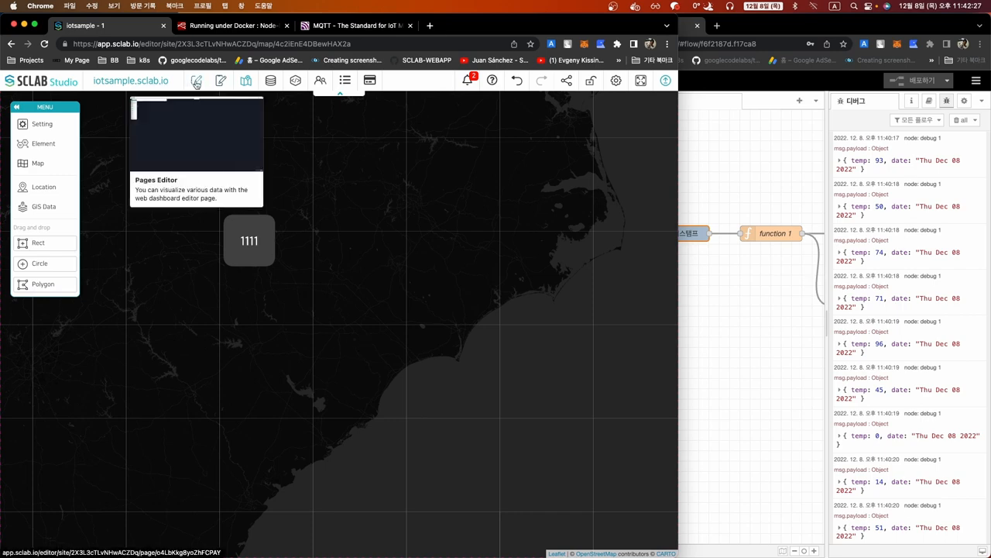
# Reopen the sample temp chart's Temp threshold action settings in the Data Editor
pyautogui.click(196, 81)
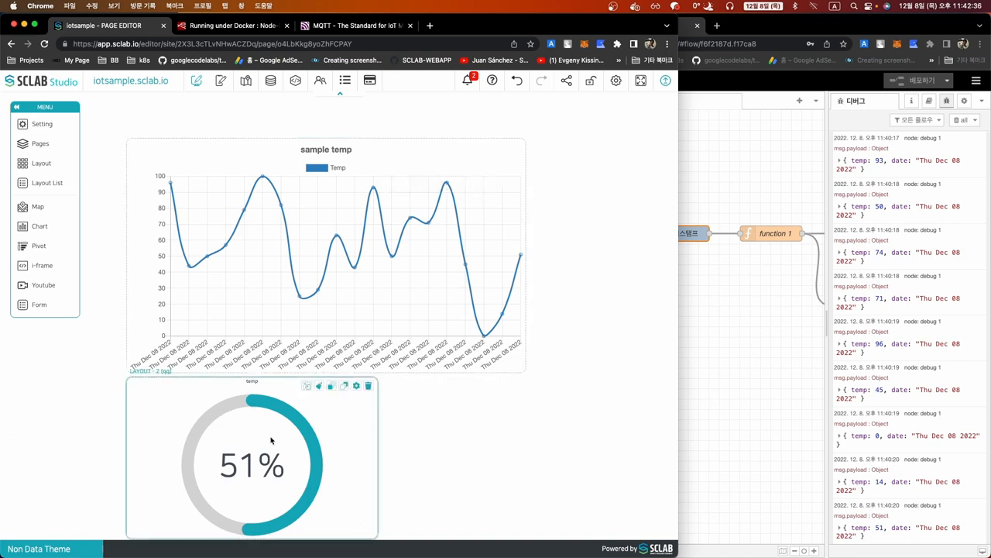
pyautogui.click(271, 82)
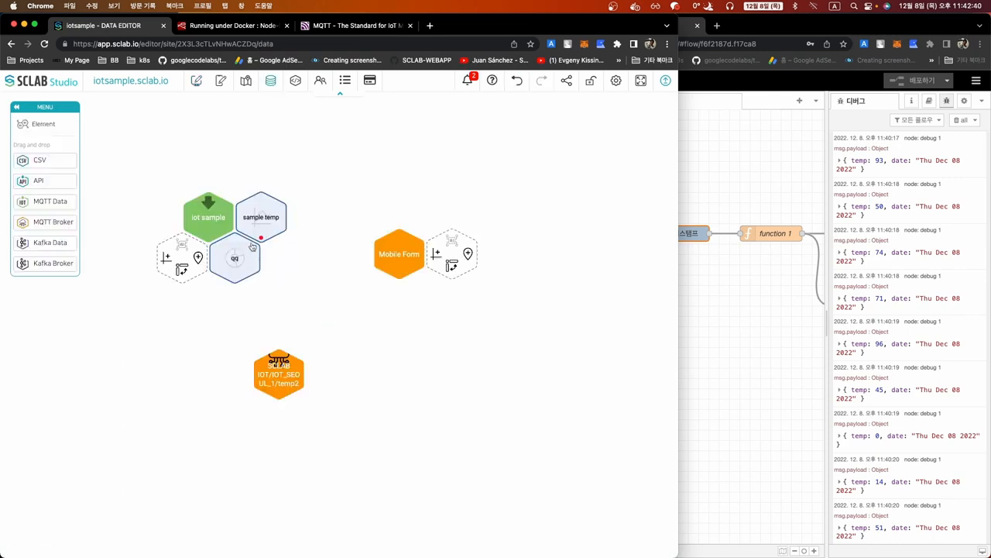
pyautogui.click(251, 256)
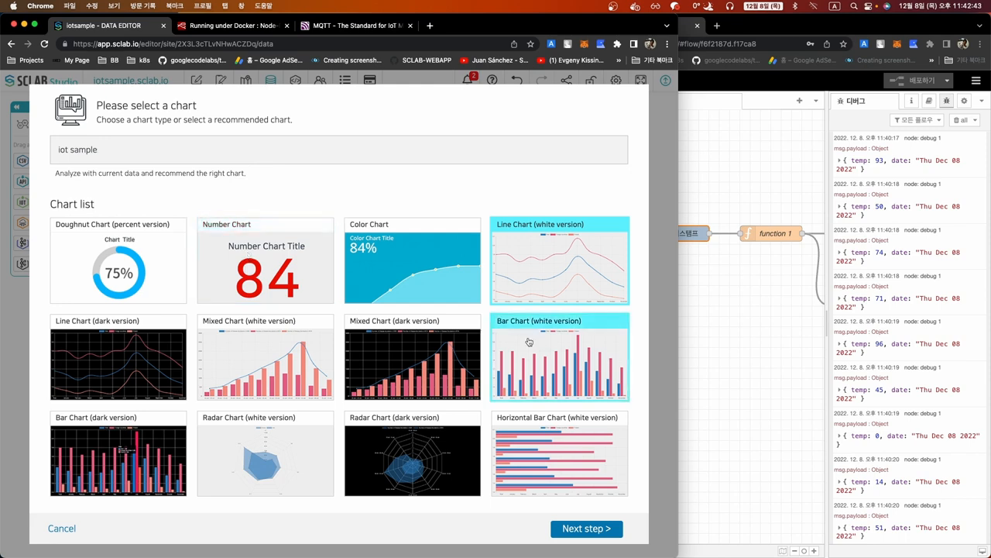
pyautogui.click(587, 530)
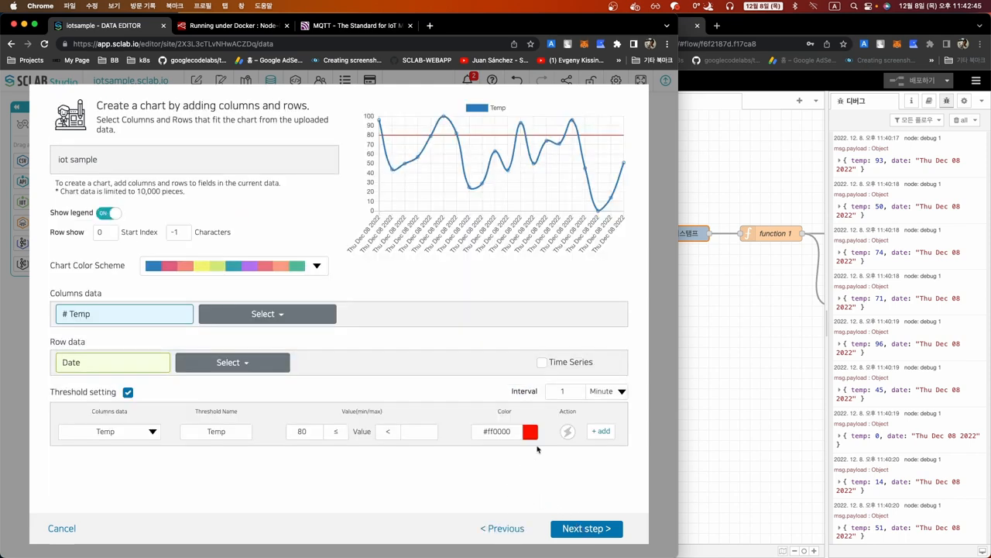
pyautogui.click(567, 433)
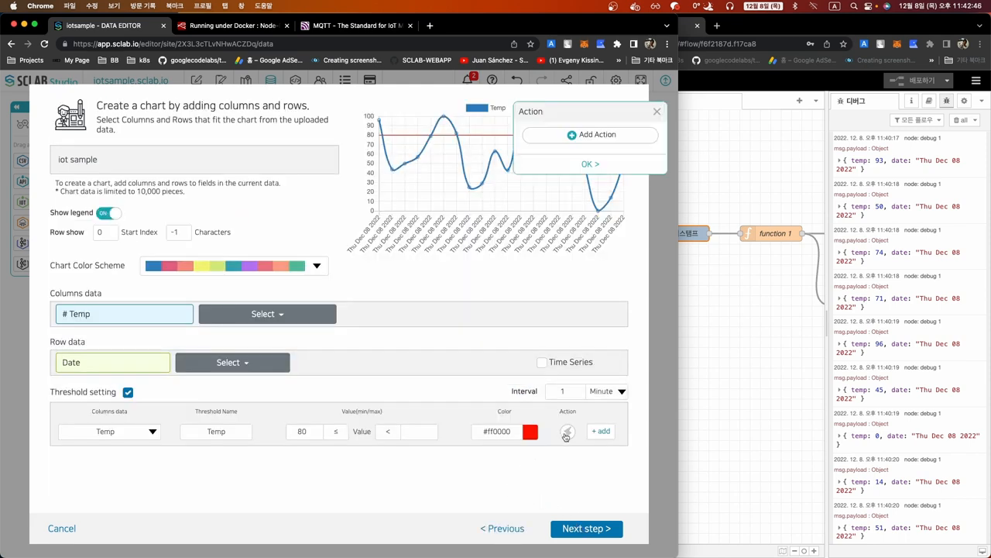
# Add a Change Layout action to LAYOUT - 2 with Map data, then save the chart
pyautogui.click(582, 136)
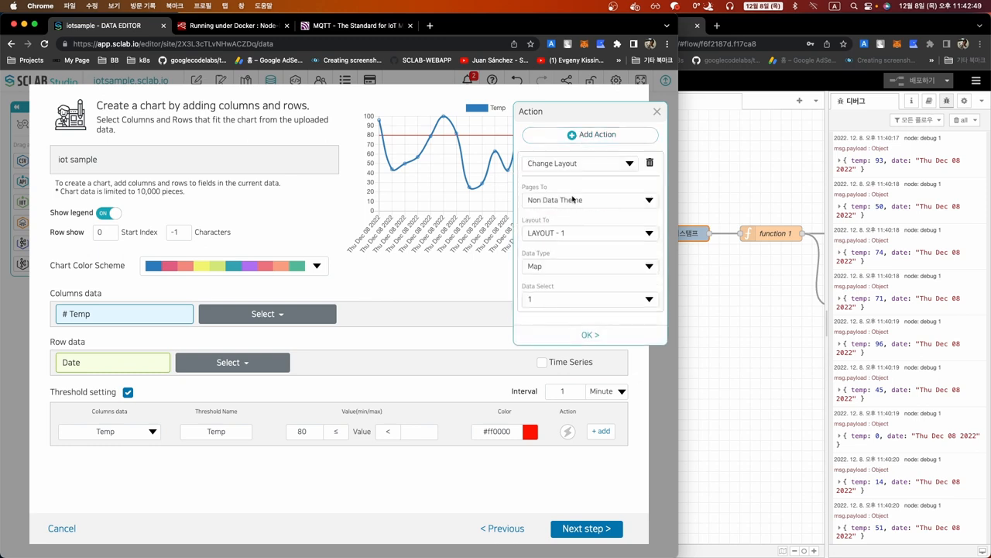
pyautogui.click(559, 235)
pyautogui.click(558, 247)
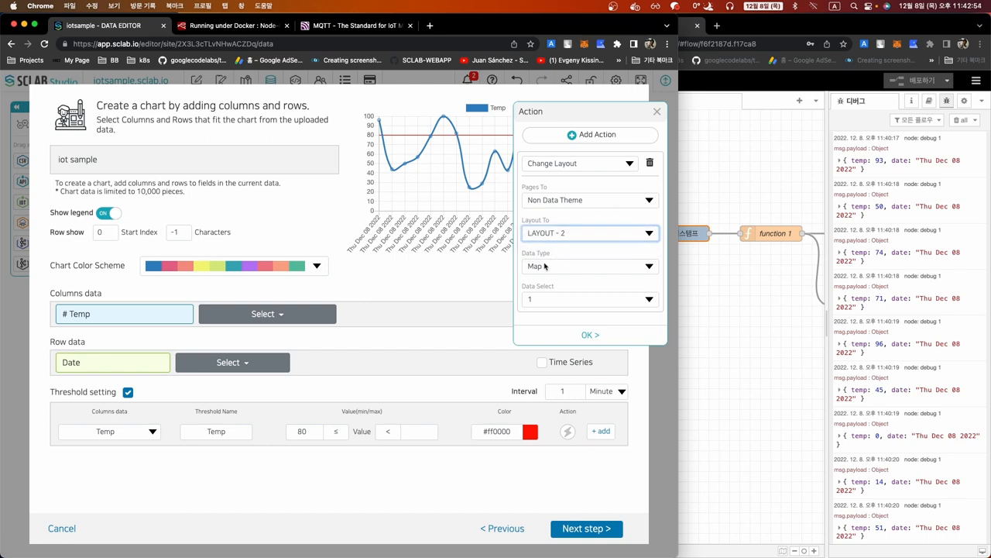
pyautogui.click(557, 268)
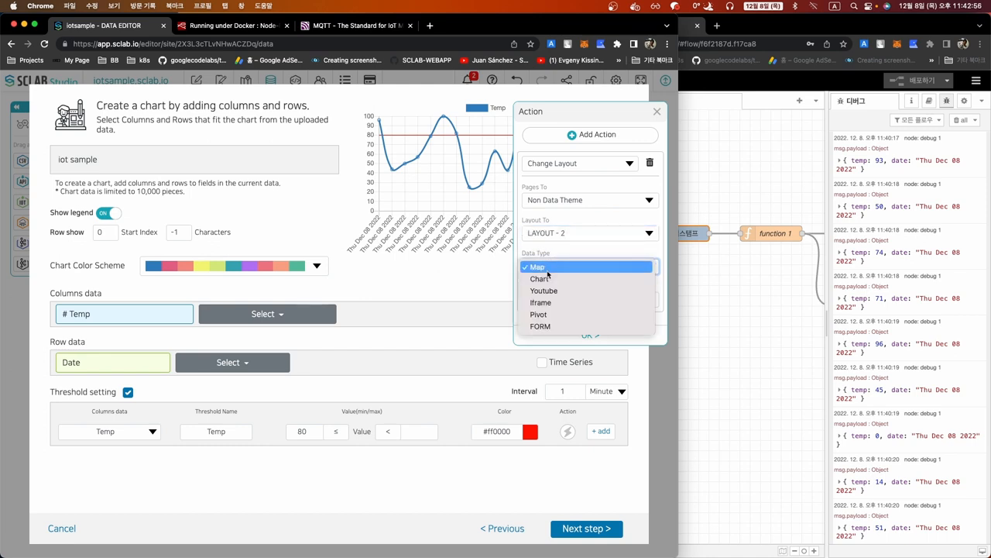
pyautogui.click(539, 265)
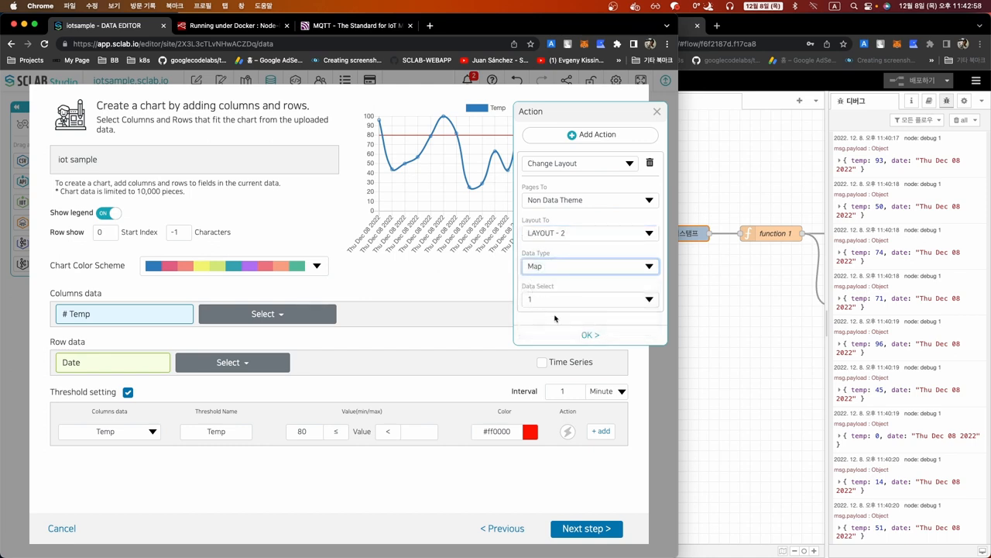
pyautogui.click(583, 336)
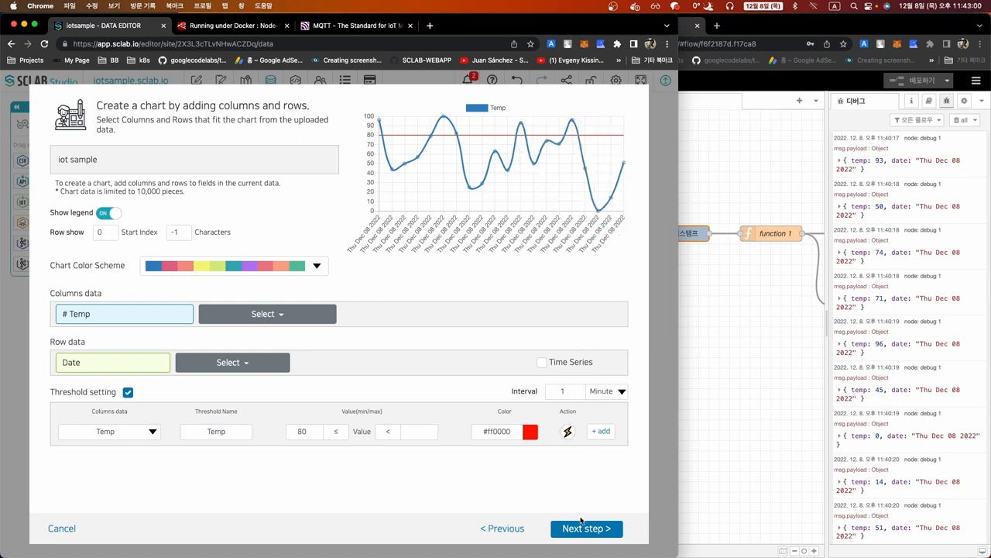
pyautogui.click(579, 529)
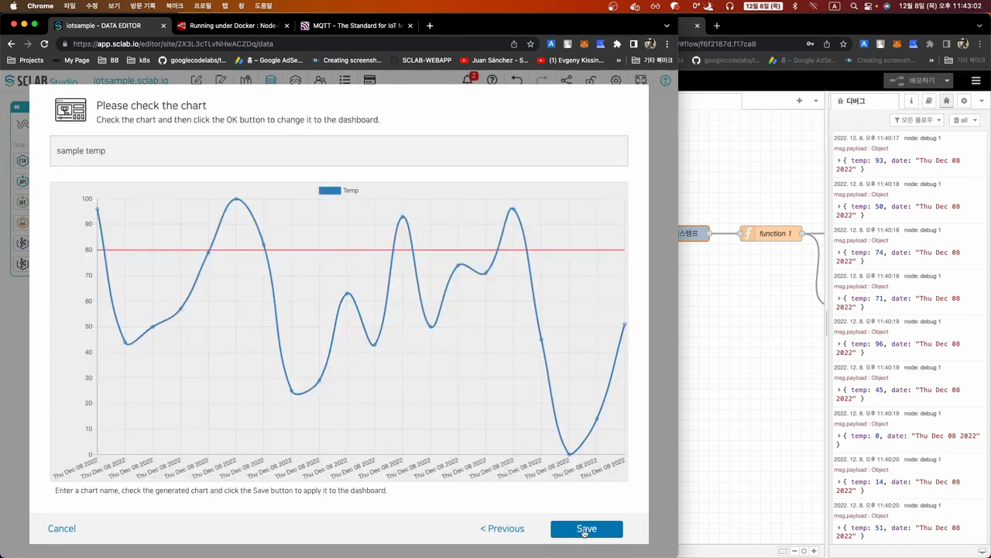
pyautogui.click(583, 529)
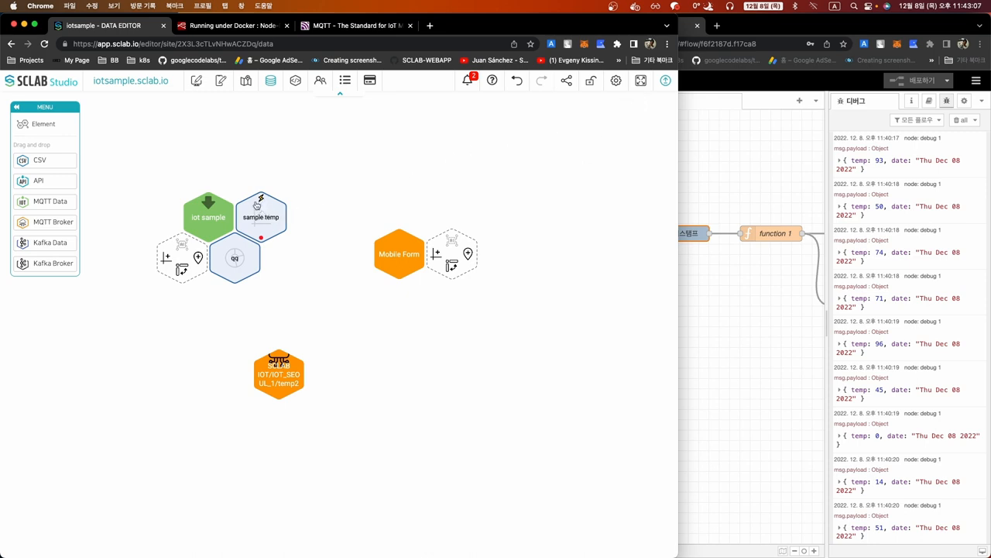
# Publish the dashboard, then set the threshold interval to 1 Second and save the chart
pyautogui.click(665, 80)
pyautogui.click(305, 354)
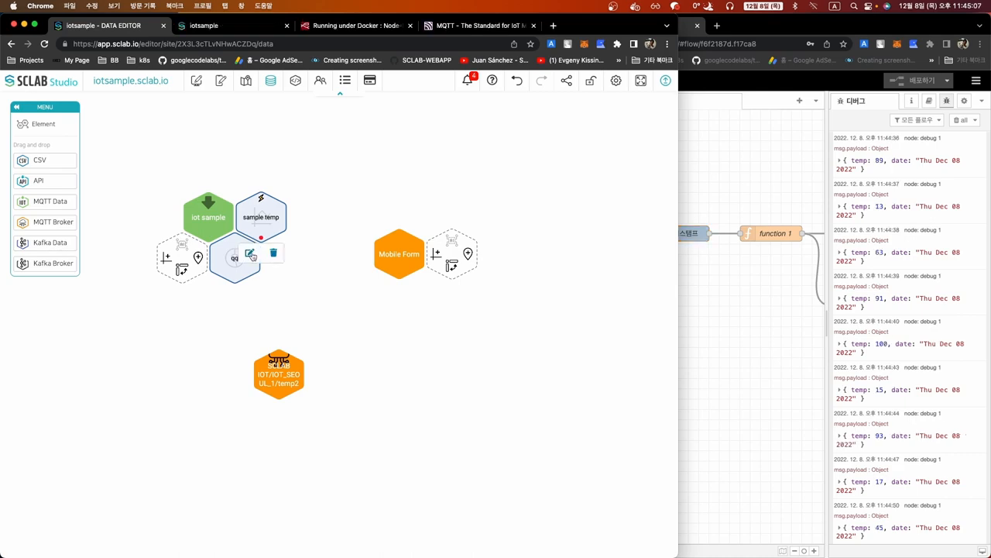
pyautogui.click(253, 256)
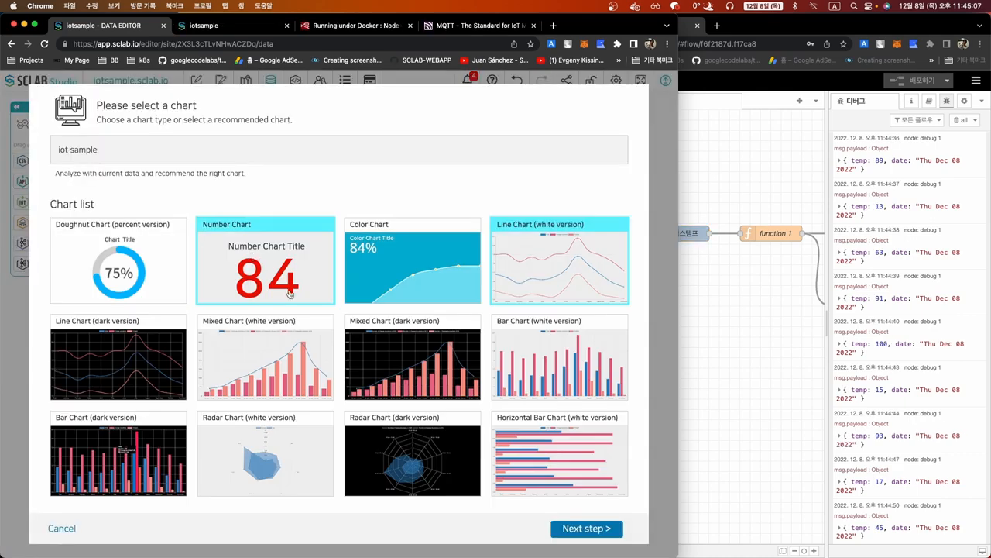
pyautogui.click(587, 528)
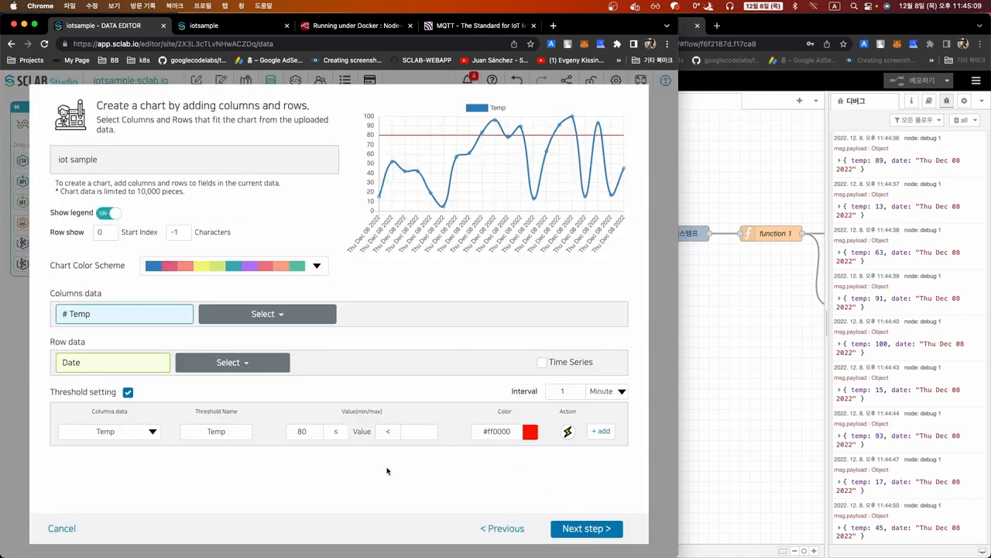
pyautogui.click(561, 391)
pyautogui.click(603, 392)
pyautogui.click(601, 380)
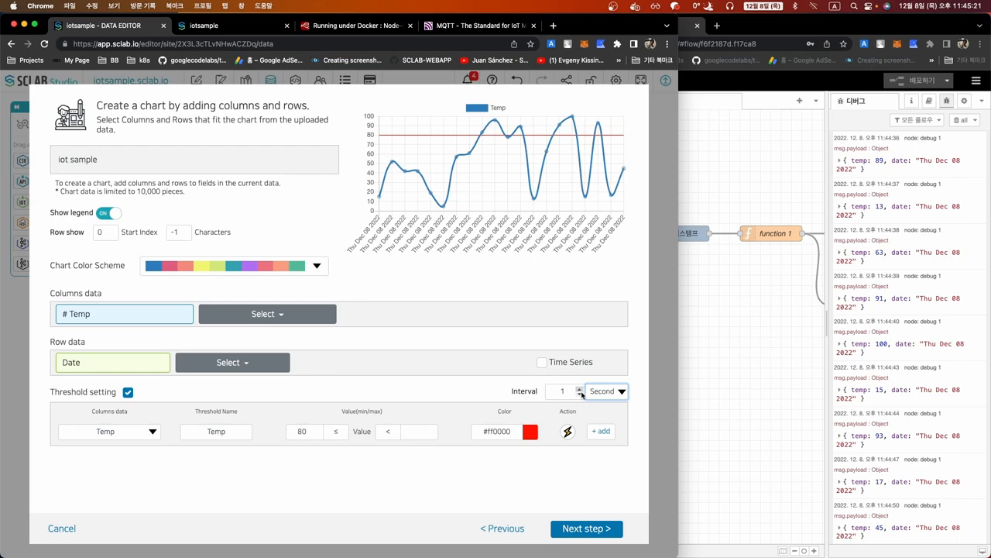
pyautogui.click(563, 393)
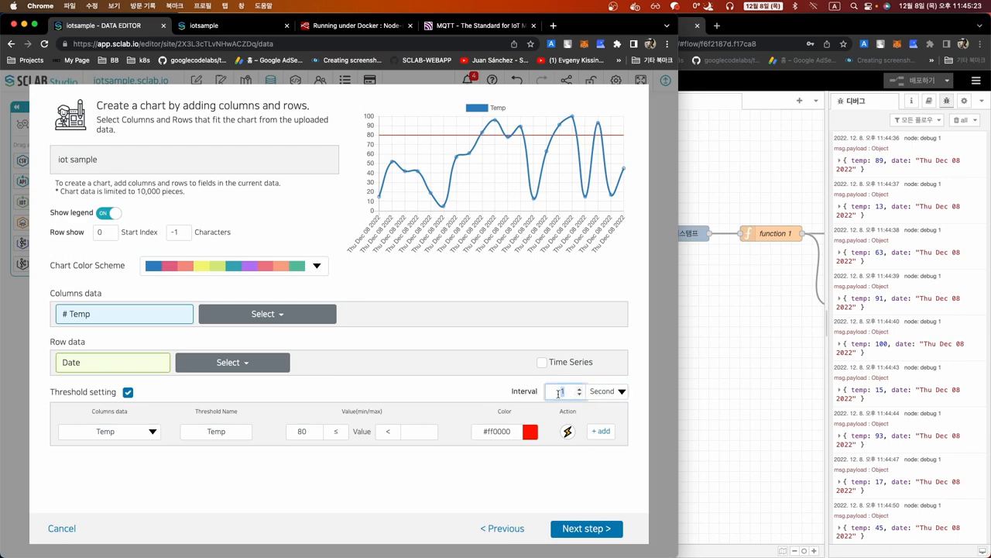
pyautogui.click(573, 531)
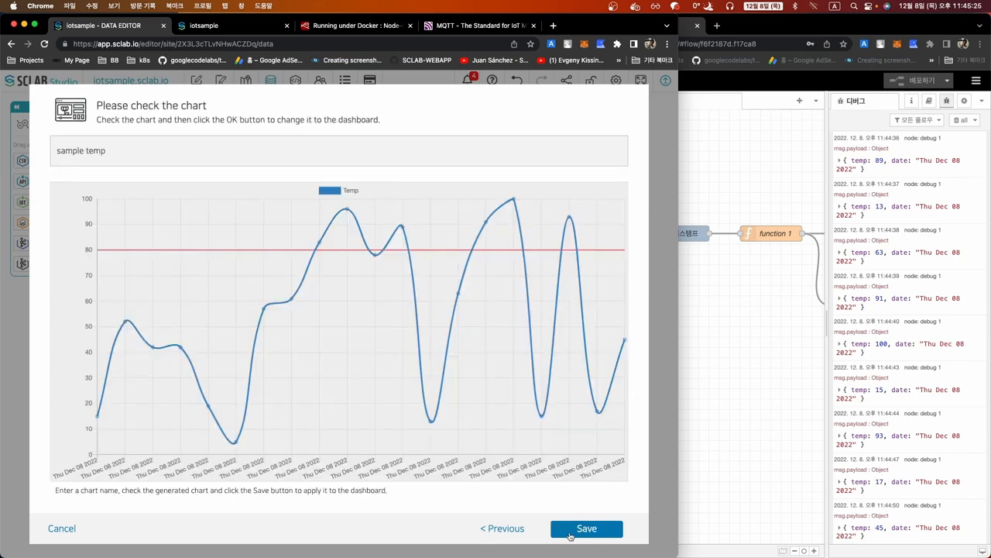
pyautogui.click(587, 530)
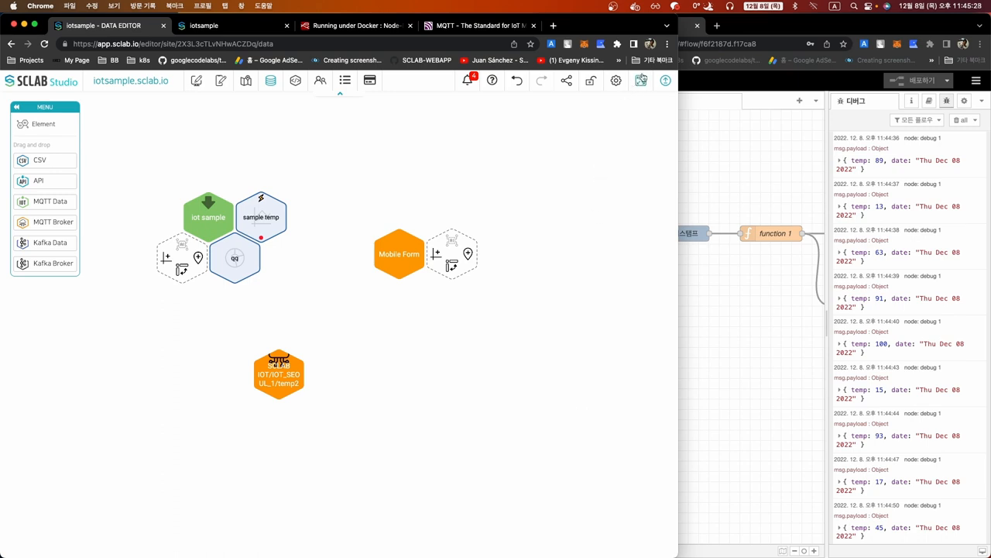
# Republish the dashboard and view the published iotsample site
pyautogui.click(666, 80)
pyautogui.click(313, 354)
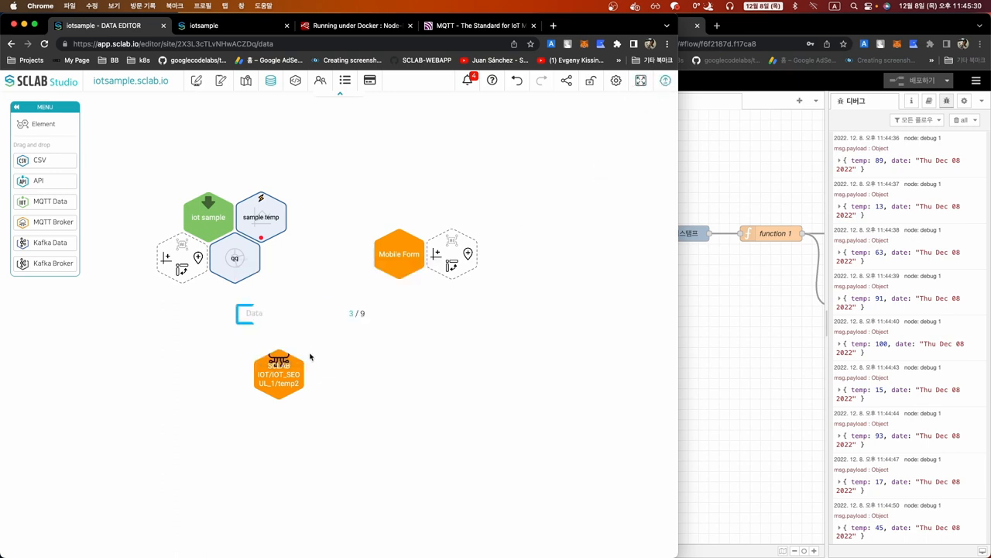
pyautogui.click(241, 26)
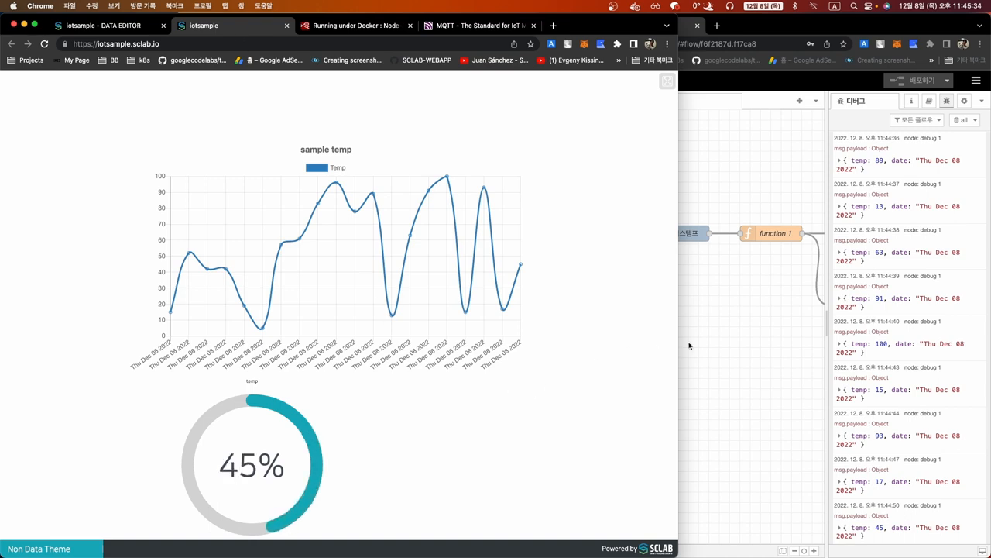
# Fire the Node-RED inject node seven times, then pan the dashboard map to the 1111 label and reload
pyautogui.click(681, 347)
pyautogui.click(640, 235)
pyautogui.click(640, 234)
pyautogui.click(639, 235)
pyautogui.click(640, 235)
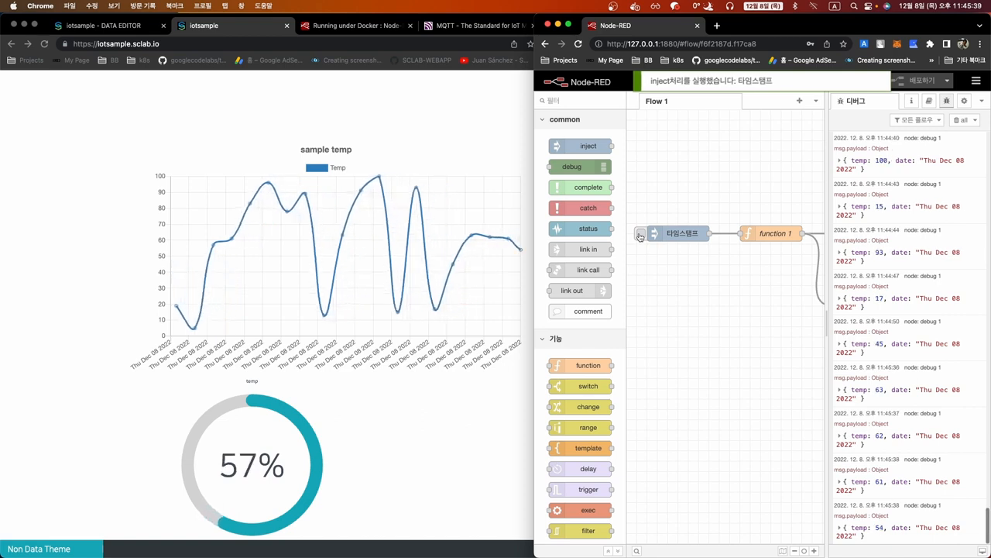
pyautogui.click(640, 235)
pyautogui.click(639, 235)
pyautogui.click(640, 235)
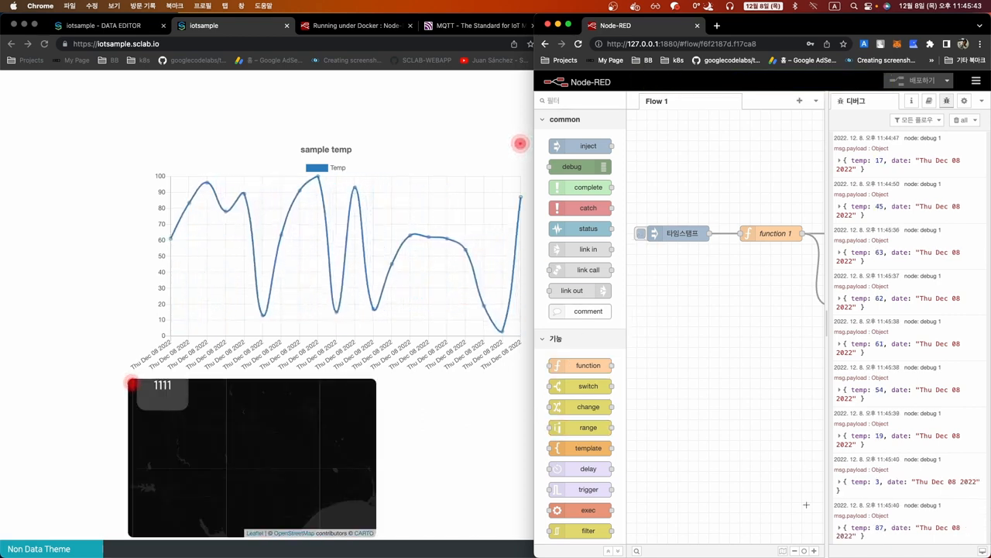
pyautogui.click(462, 422)
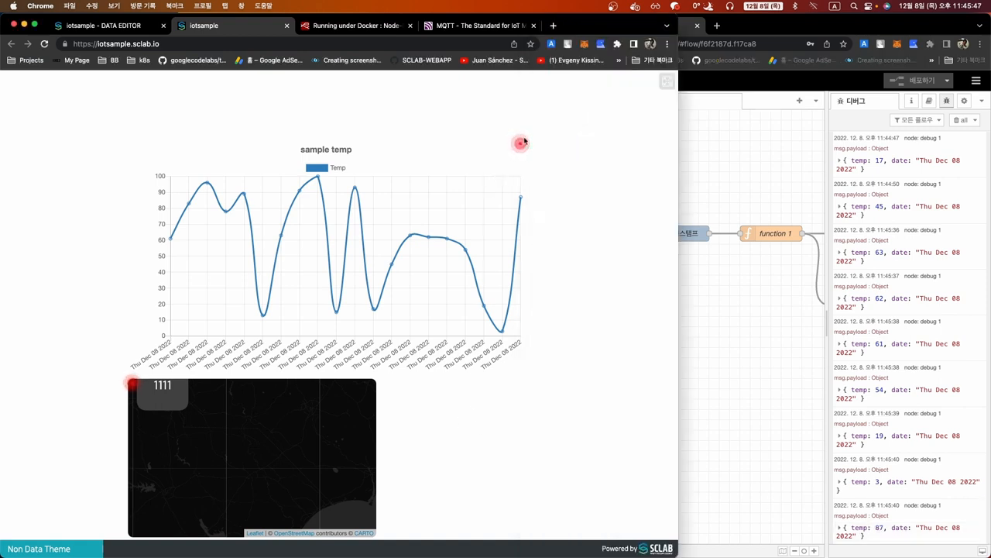
pyautogui.moveTo(222, 412); pyautogui.dragTo(248, 446)
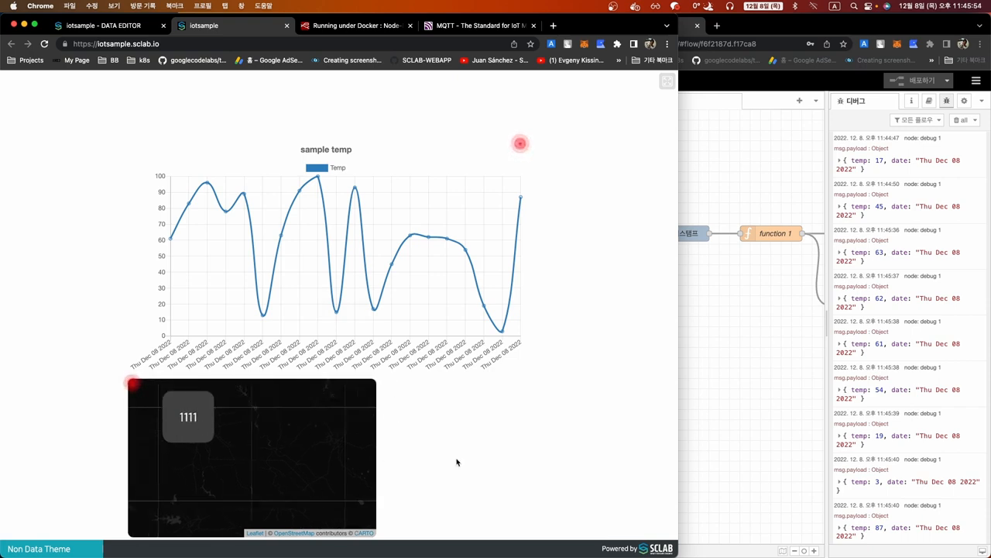
pyautogui.press('super+r')
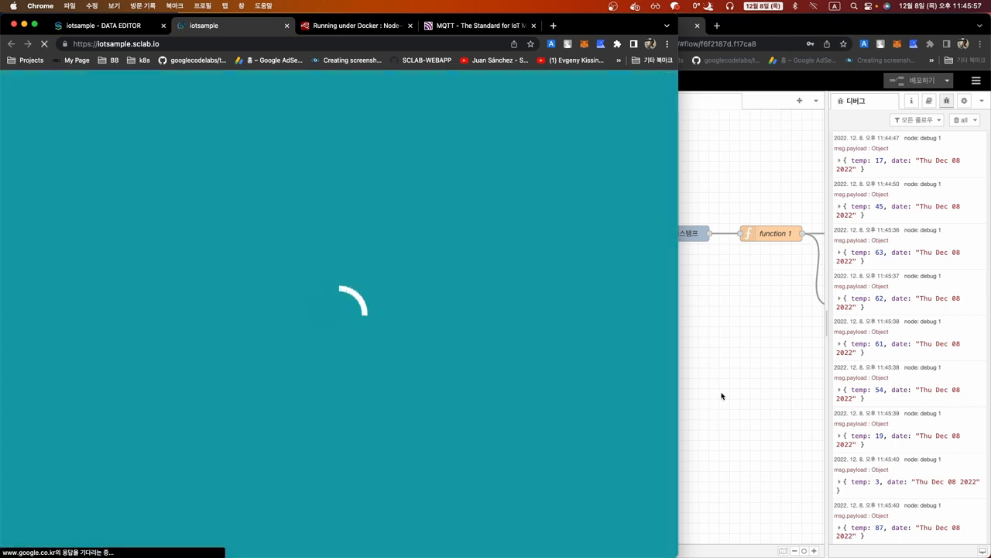
# Fire the inject node about twenty more times, check the dashboard, then return to the Data Editor
pyautogui.click(721, 394)
pyautogui.click(642, 236)
pyautogui.click(642, 237)
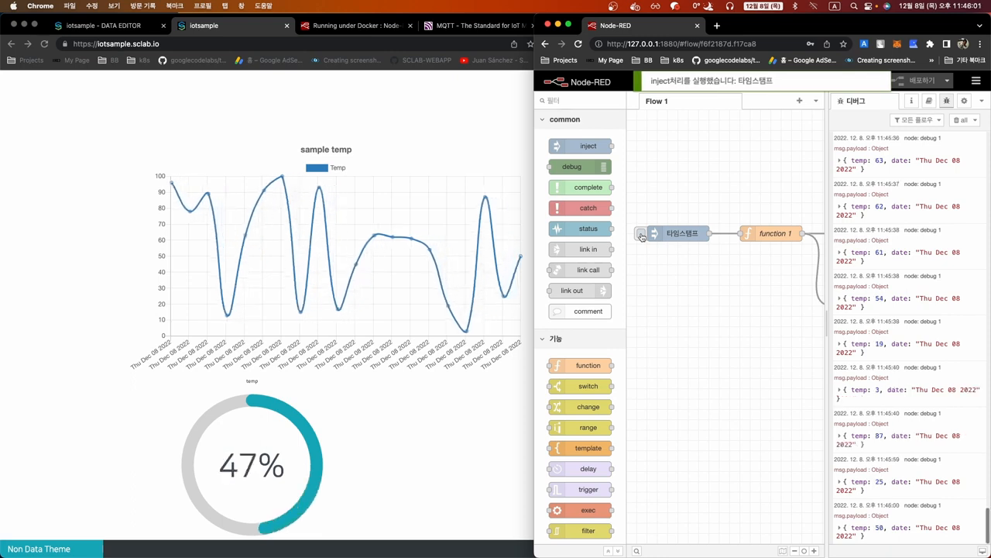
pyautogui.click(642, 237)
pyautogui.click(643, 237)
pyautogui.click(642, 237)
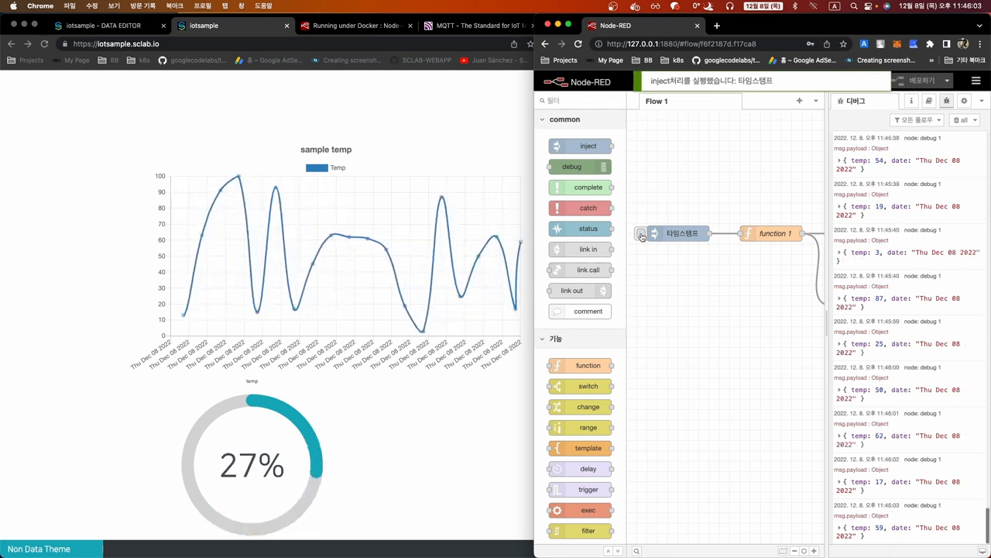
pyautogui.click(642, 237)
pyautogui.click(642, 237)
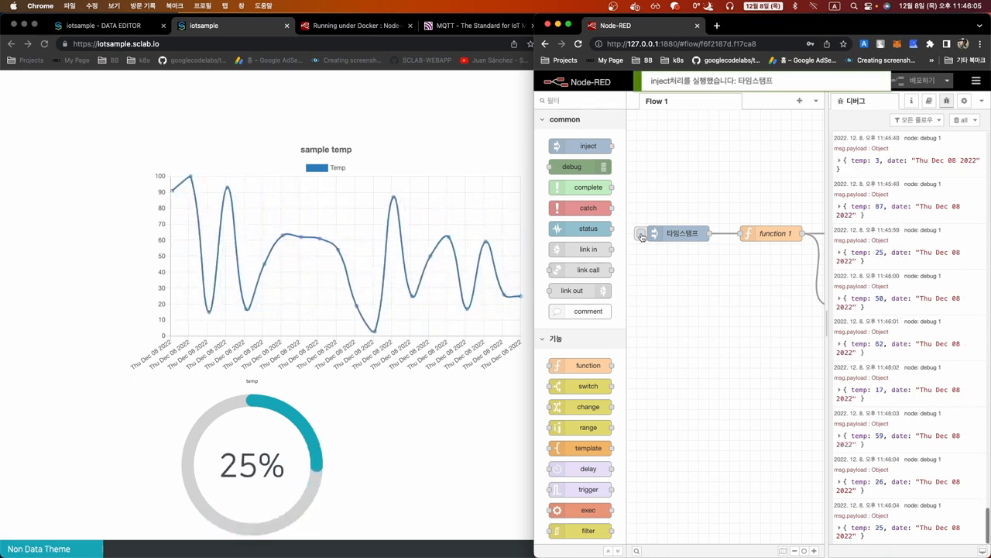
pyautogui.click(642, 237)
pyautogui.click(642, 237)
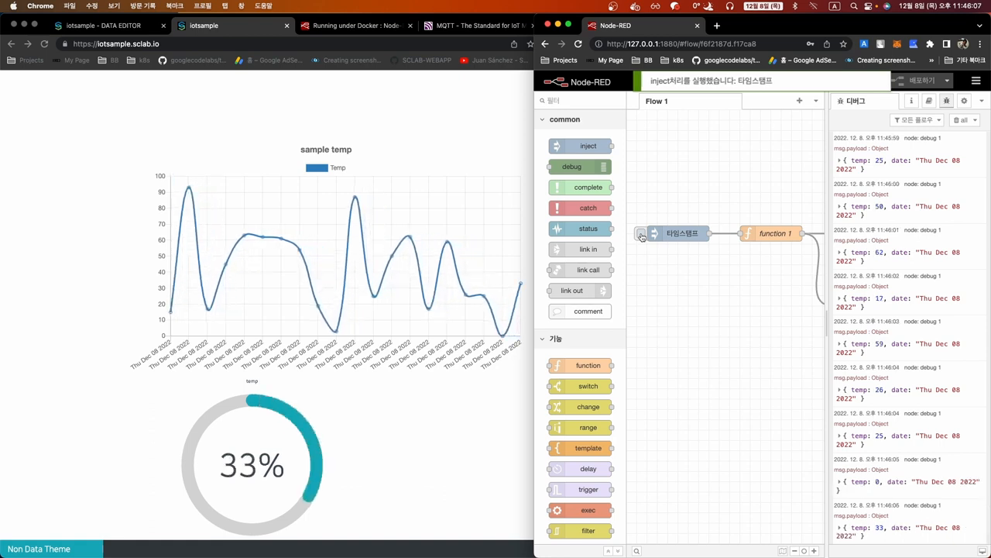
pyautogui.click(642, 237)
pyautogui.click(642, 237)
pyautogui.click(642, 237)
pyautogui.click(643, 238)
pyautogui.click(642, 237)
pyautogui.click(642, 237)
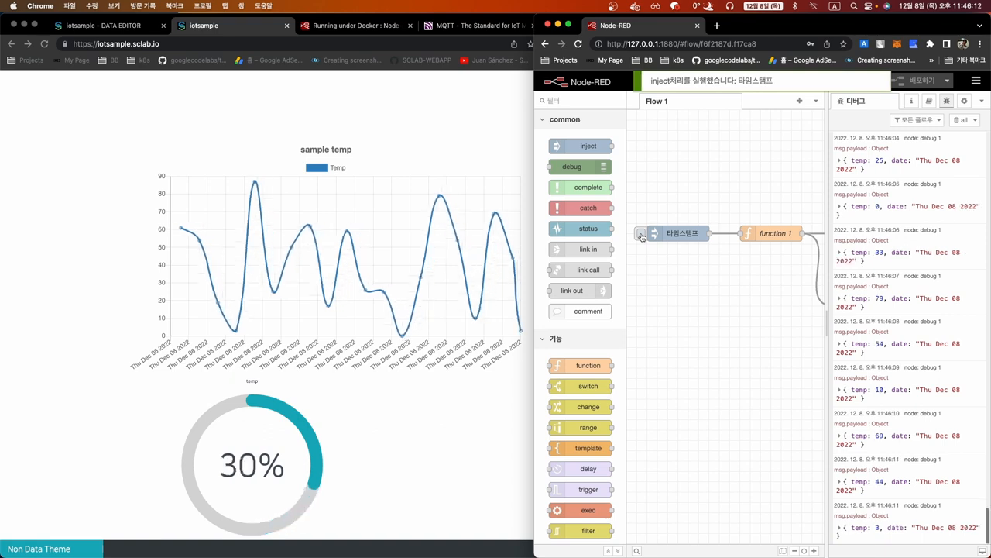
pyautogui.click(642, 237)
pyautogui.click(643, 237)
pyautogui.click(642, 237)
pyautogui.click(642, 237)
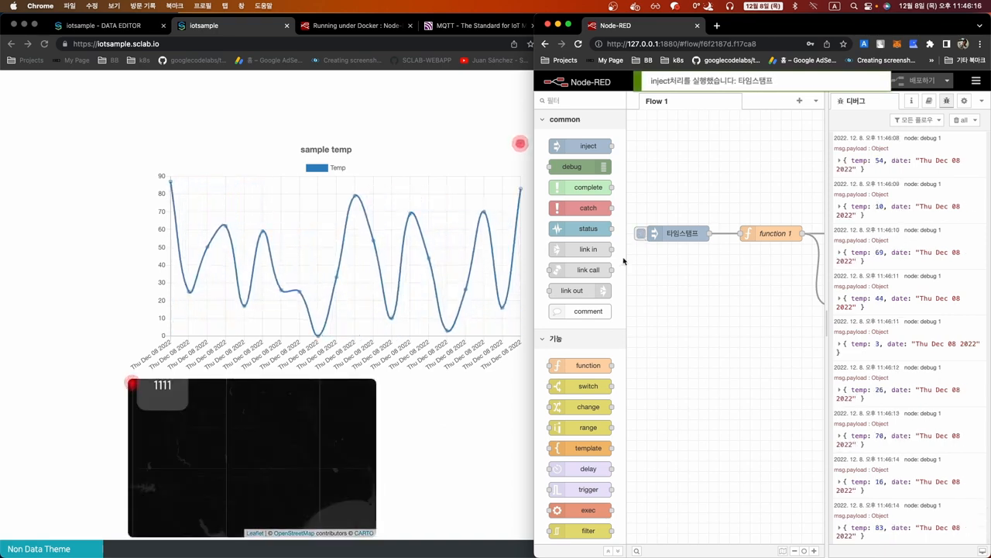
pyautogui.click(520, 191)
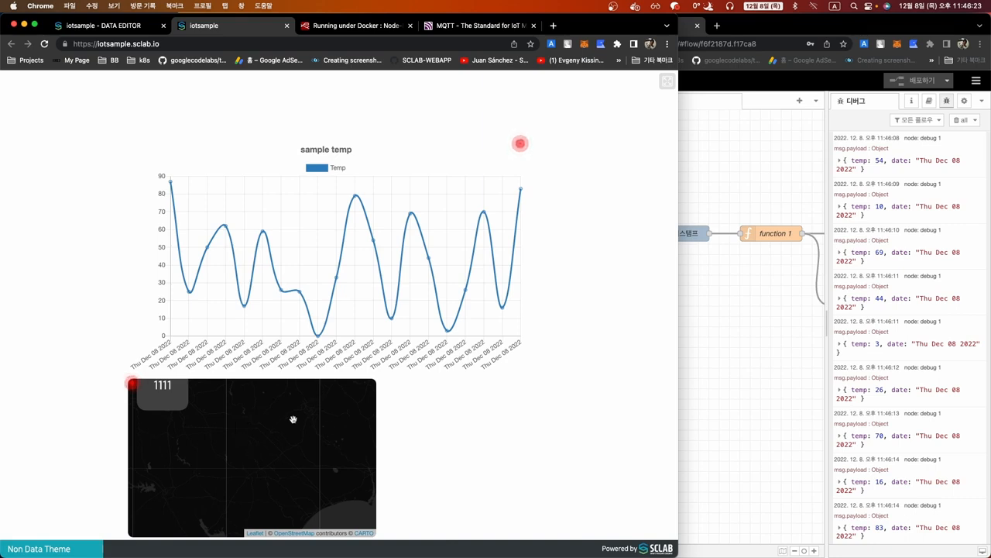
pyautogui.click(120, 26)
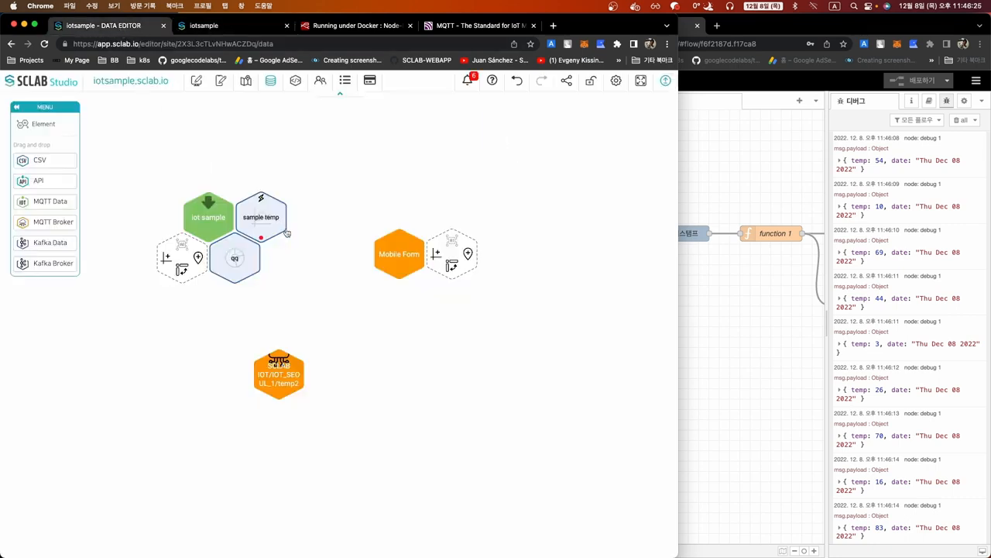
pyautogui.click(255, 250)
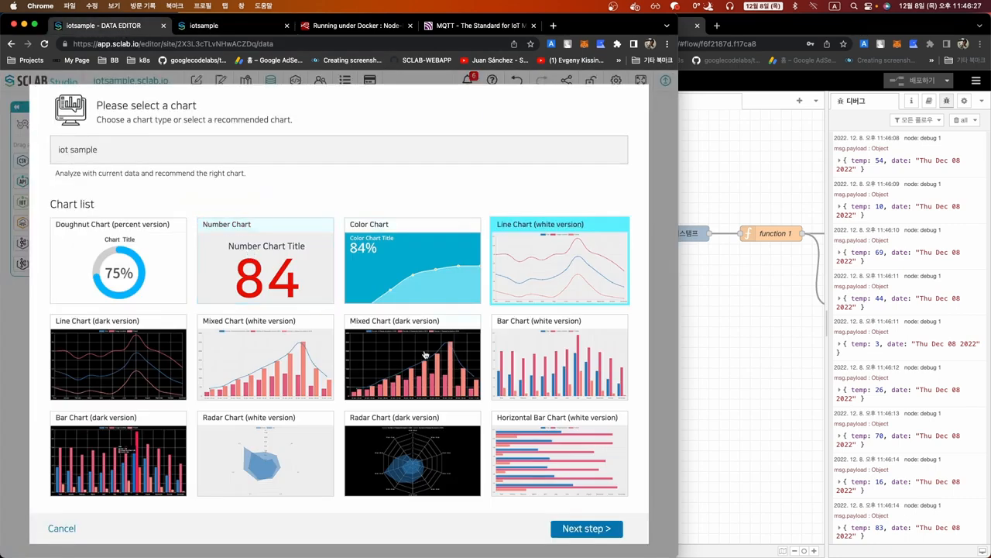
pyautogui.click(564, 532)
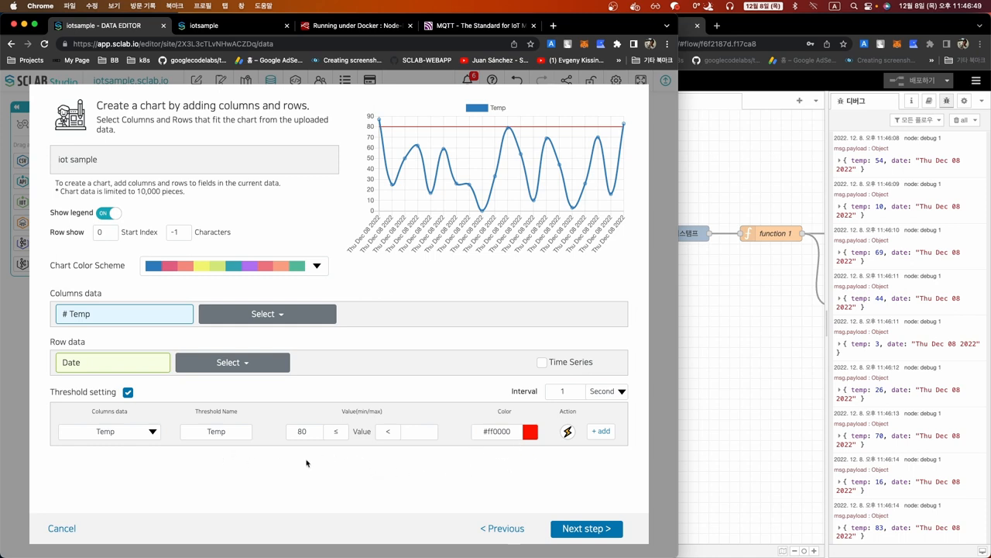
pyautogui.click(568, 432)
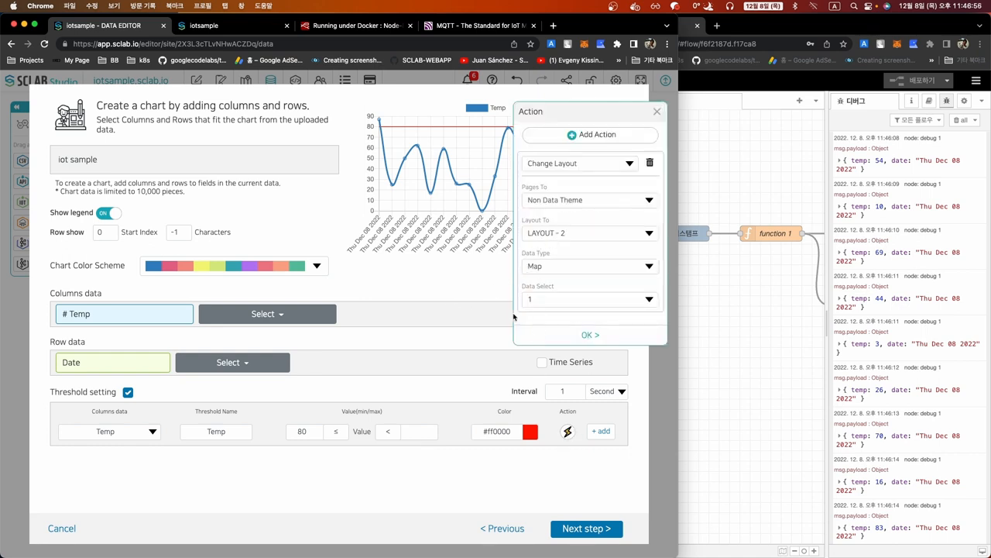
pyautogui.click(658, 112)
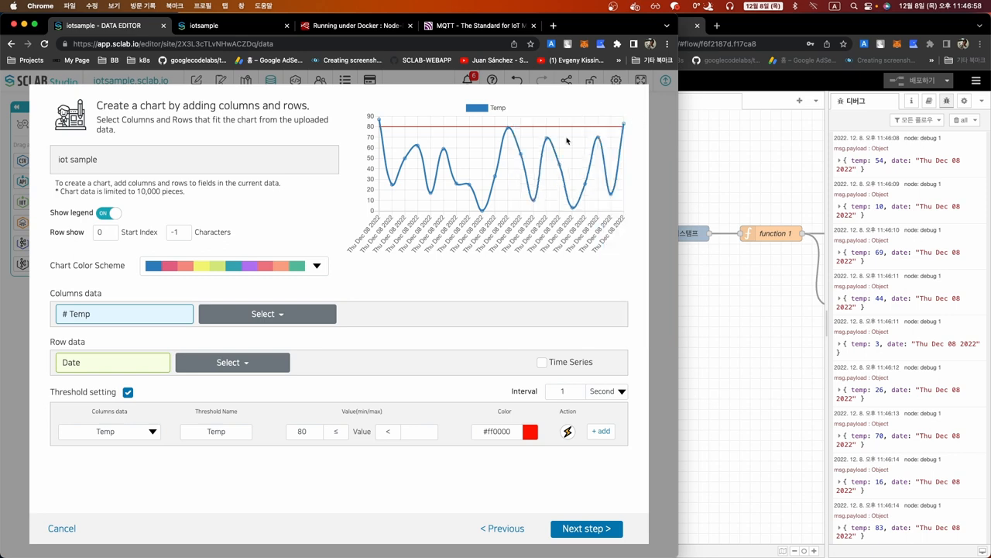
pyautogui.click(73, 527)
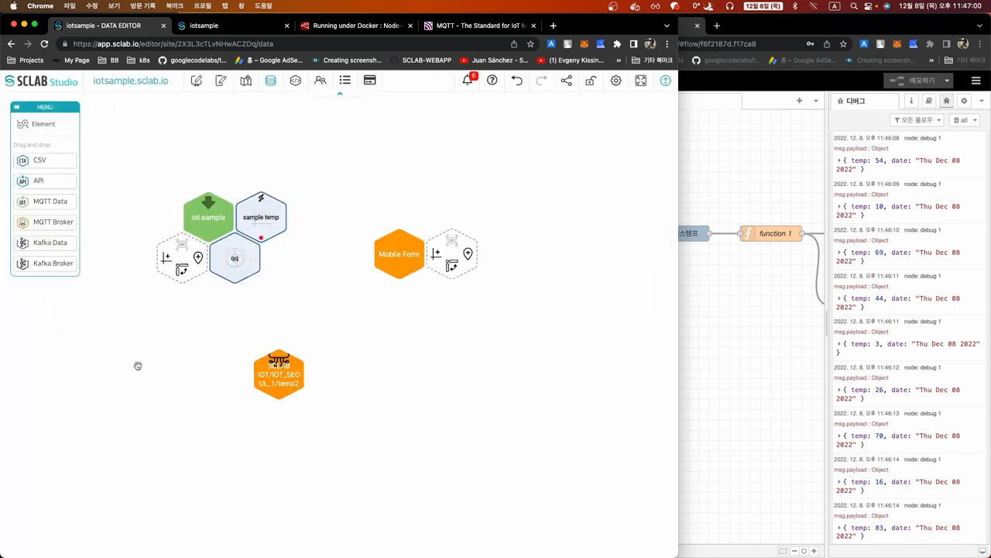
# Add a new Category2 page to the dashboard's page list and switch to it
pyautogui.click(197, 82)
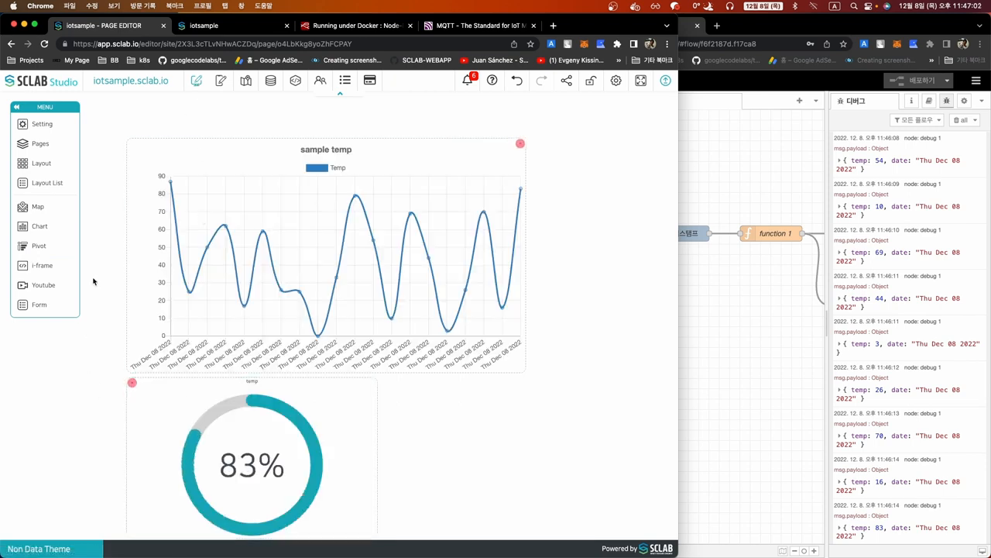
pyautogui.click(42, 144)
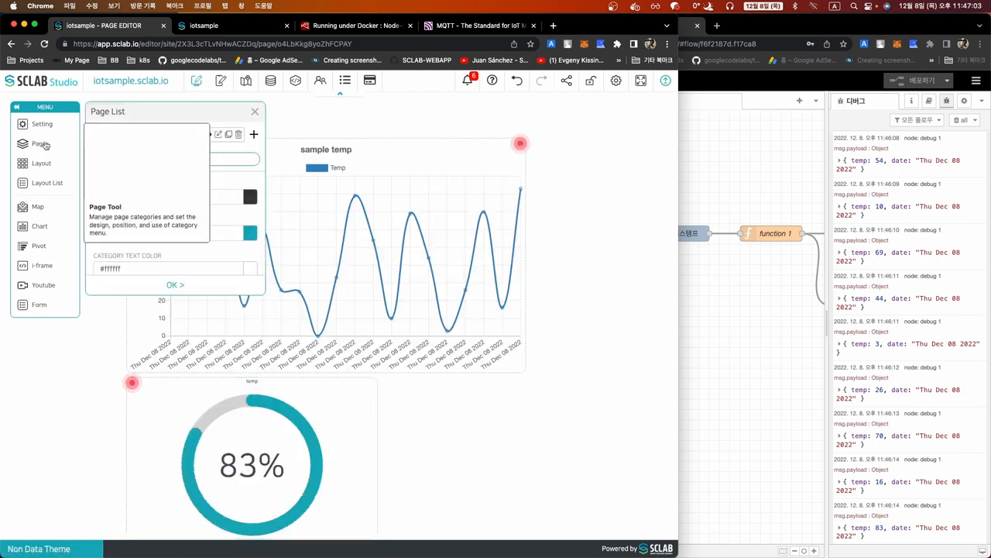
pyautogui.click(223, 158)
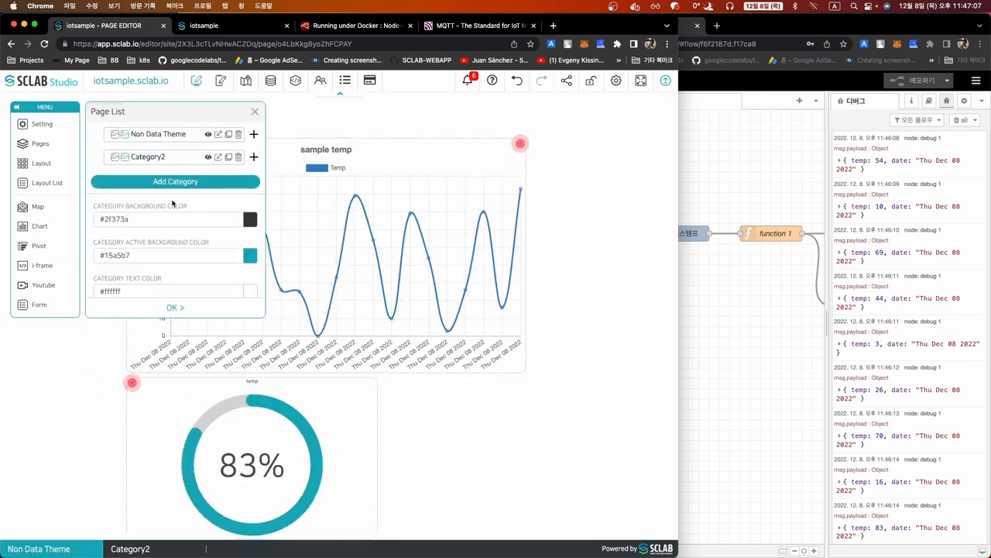
pyautogui.click(170, 308)
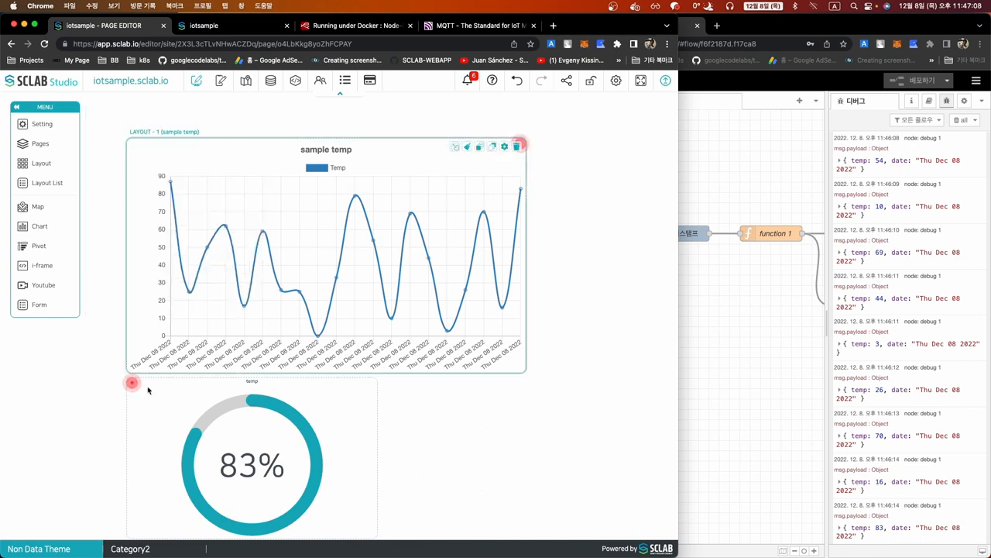
pyautogui.click(138, 548)
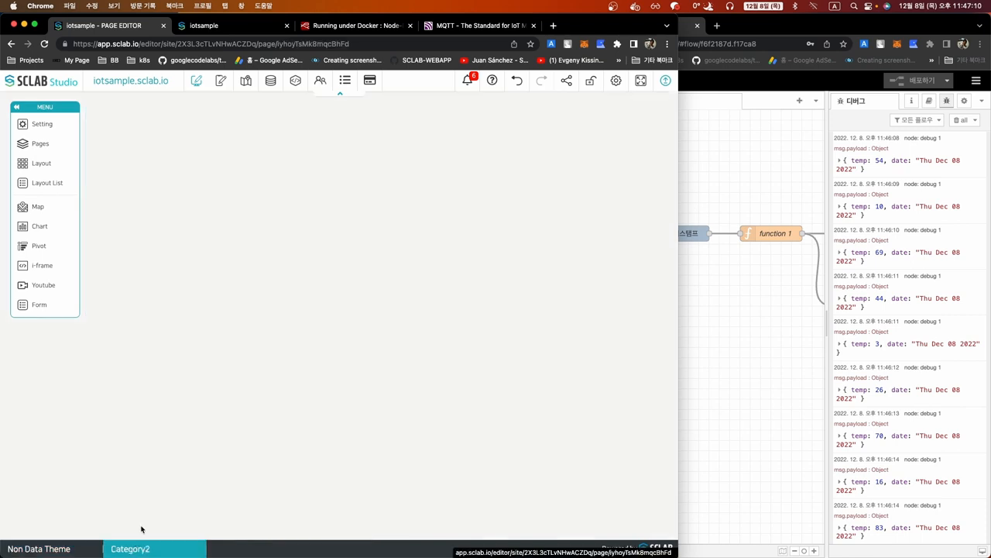
pyautogui.click(43, 143)
pyautogui.click(254, 114)
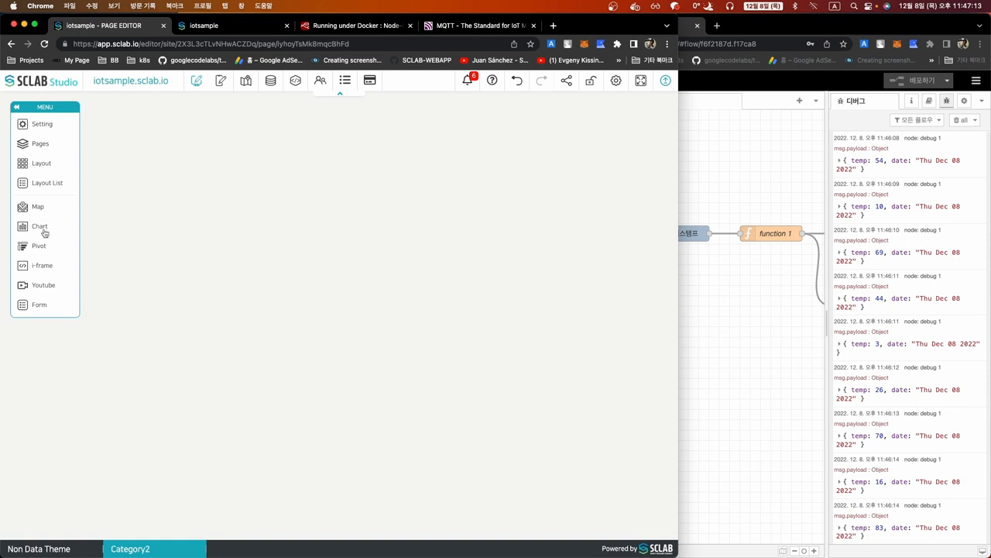
# Draw a layout block on Category2 and set its text to Page 2222
pyautogui.moveTo(43, 169); pyautogui.dragTo(553, 415)
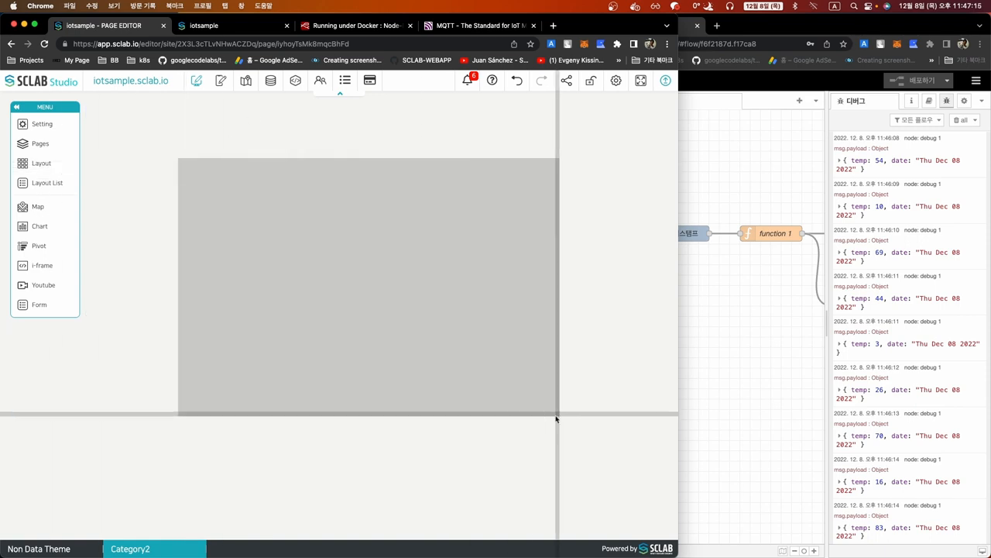
pyautogui.click(539, 166)
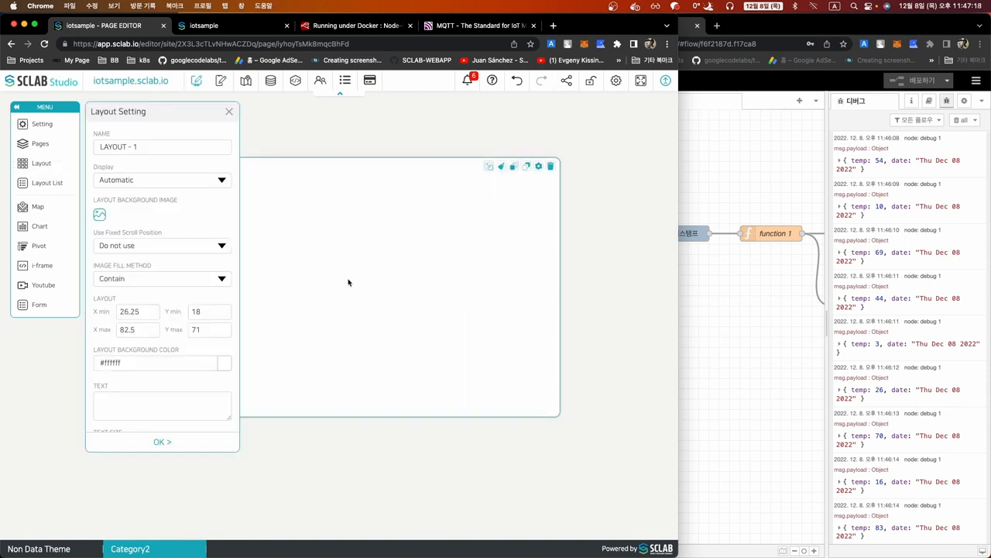
pyautogui.click(130, 403)
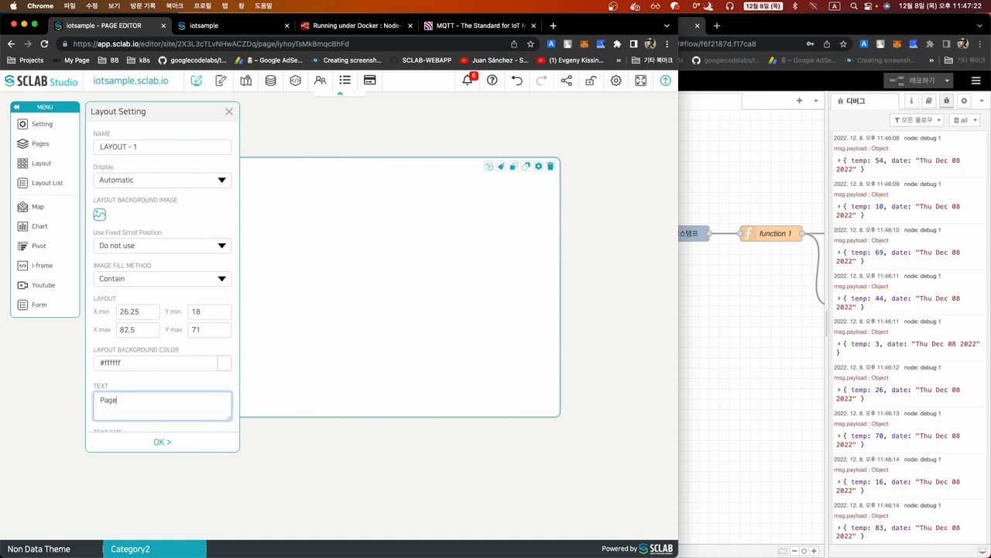
pyautogui.click(152, 443)
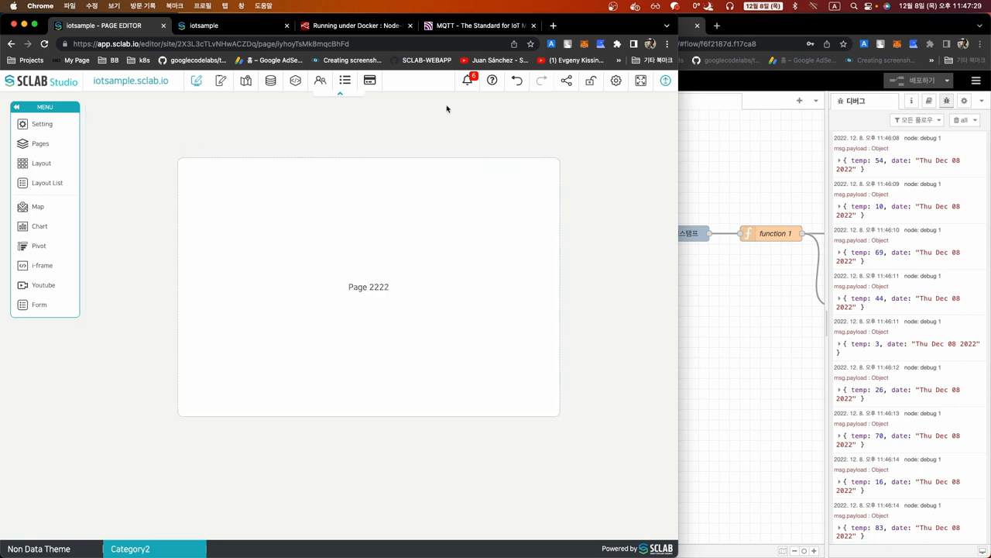
# Reopen the sample temp chart's Temp threshold action settings in the Data Editor
pyautogui.click(271, 81)
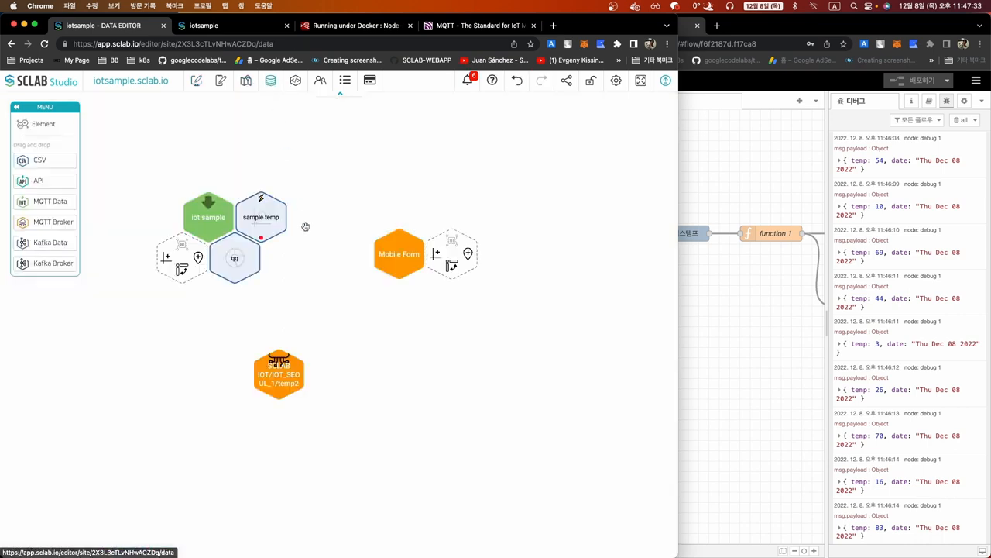
pyautogui.click(250, 255)
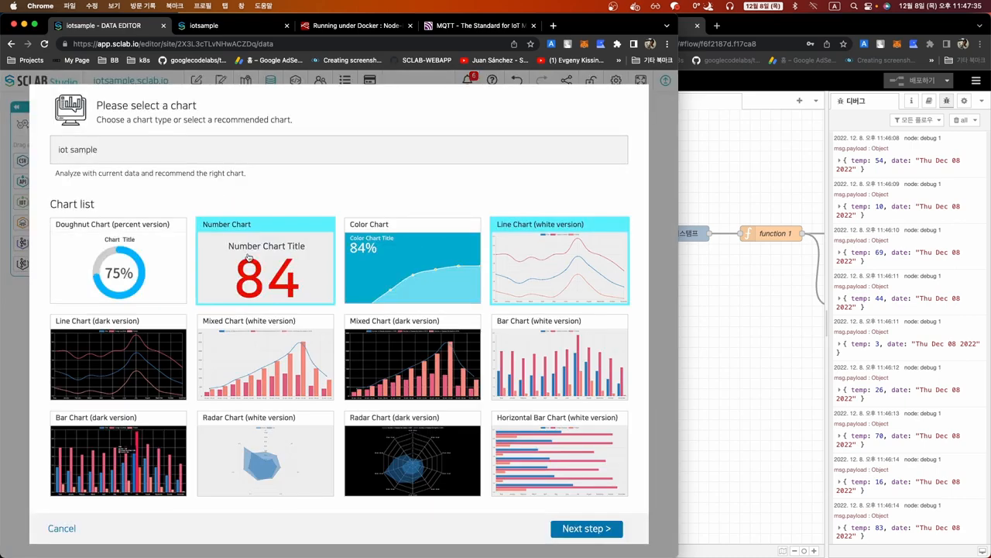
pyautogui.click(577, 528)
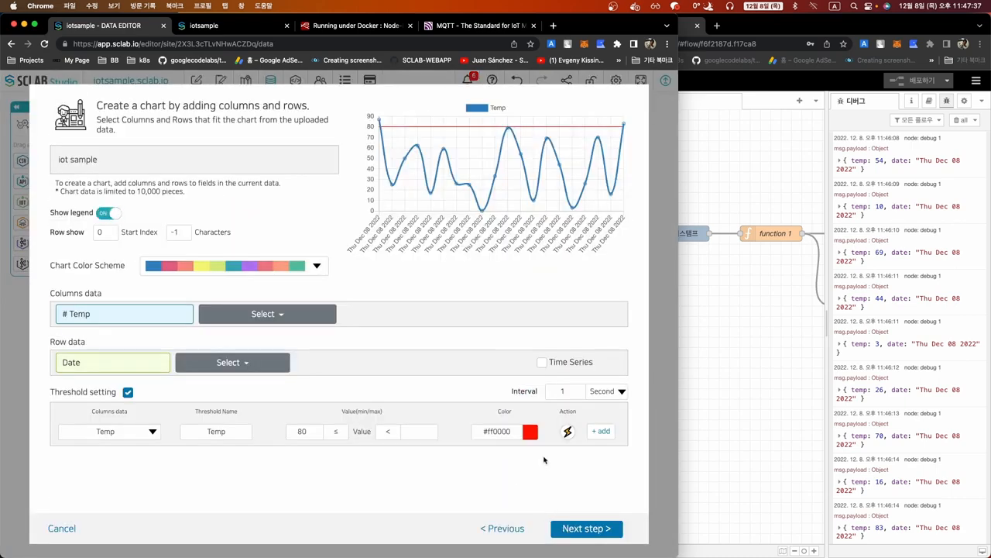
pyautogui.click(568, 432)
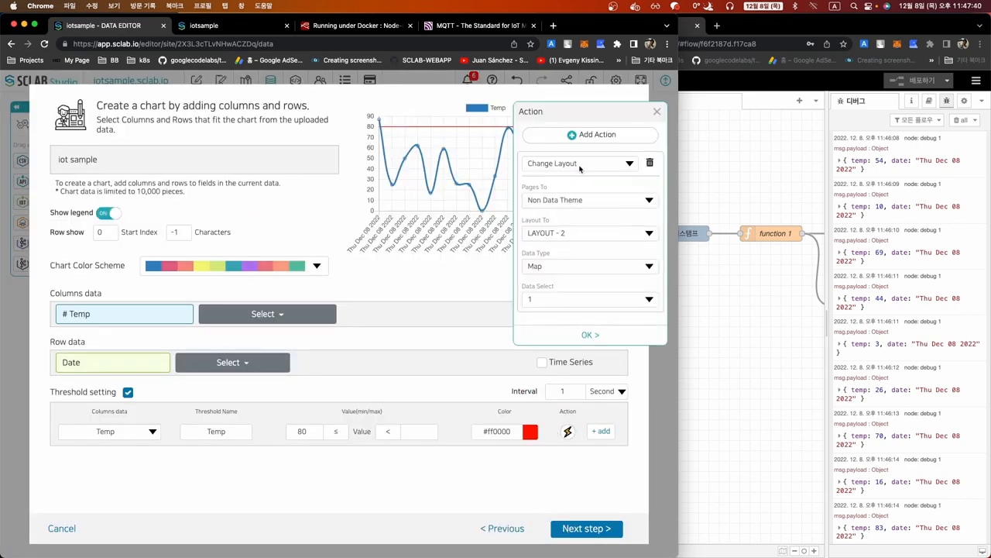
# Make the threshold action a Link to the Category2 page, opening in the current tab
pyautogui.click(580, 166)
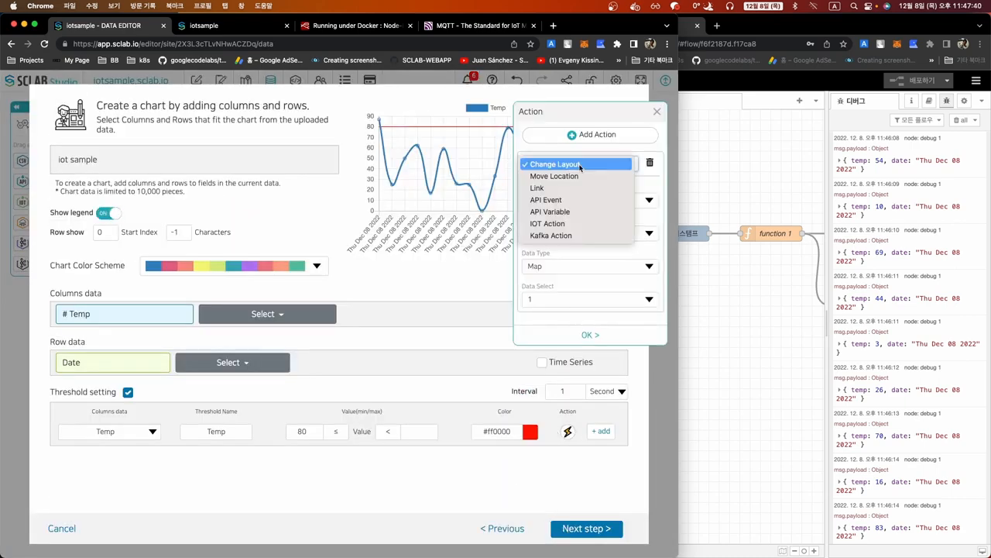
pyautogui.click(537, 189)
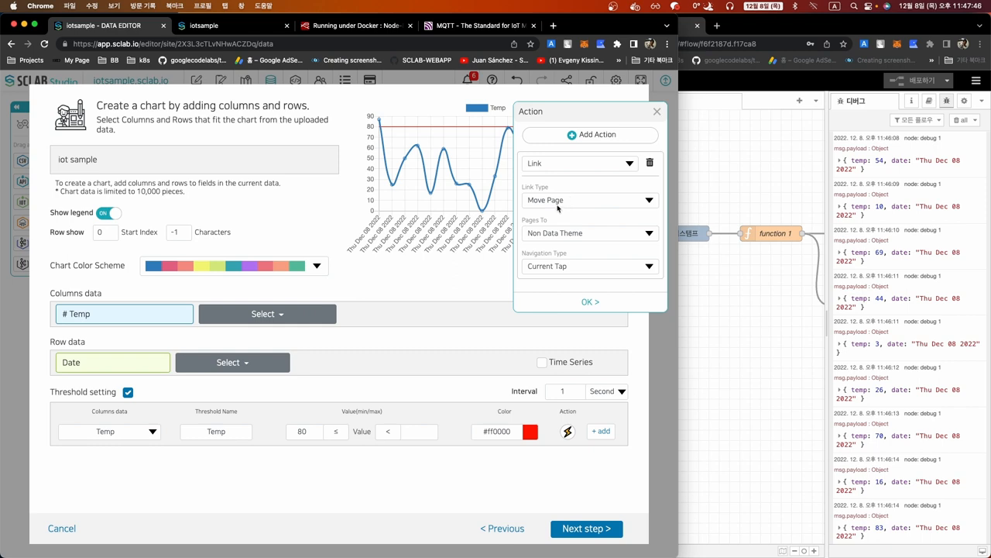
pyautogui.click(556, 240)
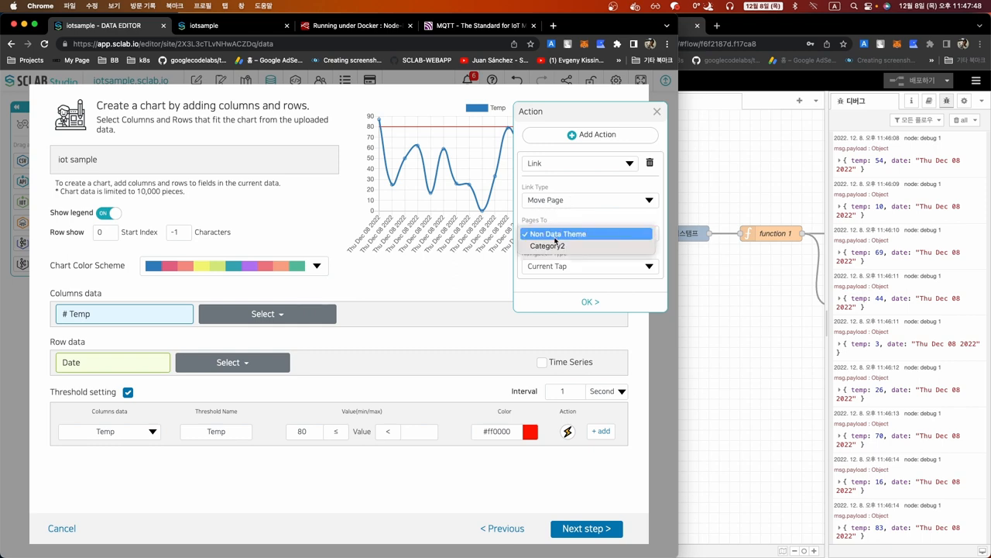
pyautogui.click(552, 246)
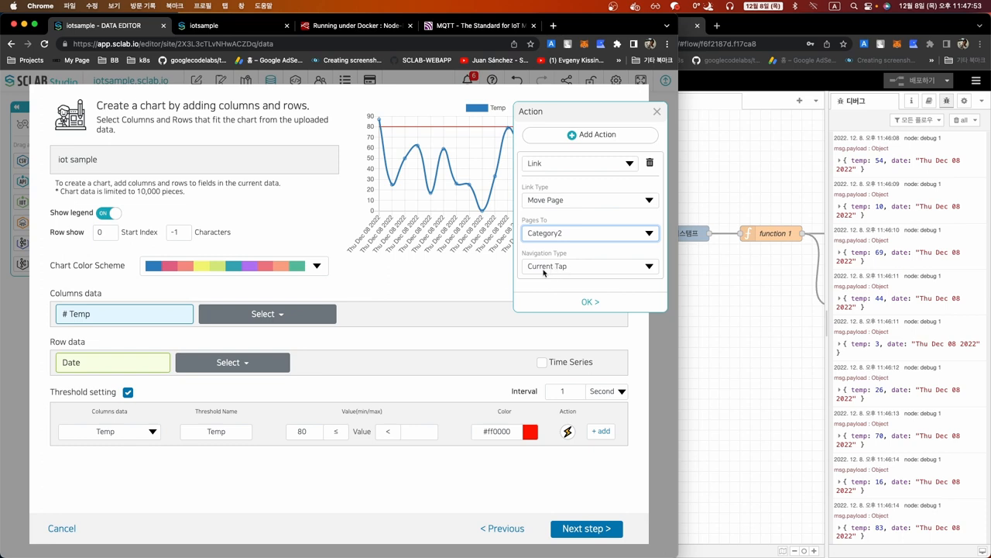
pyautogui.click(538, 268)
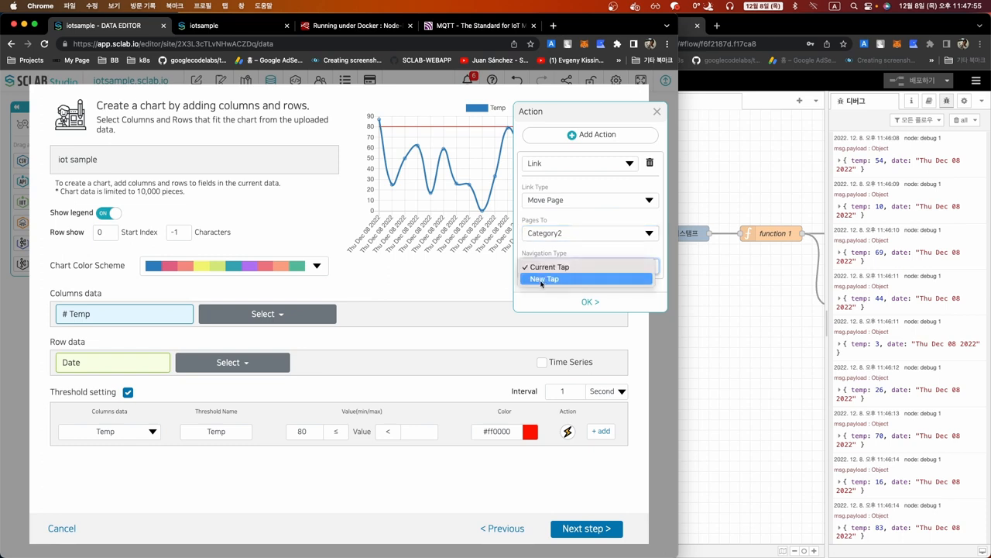
pyautogui.click(551, 267)
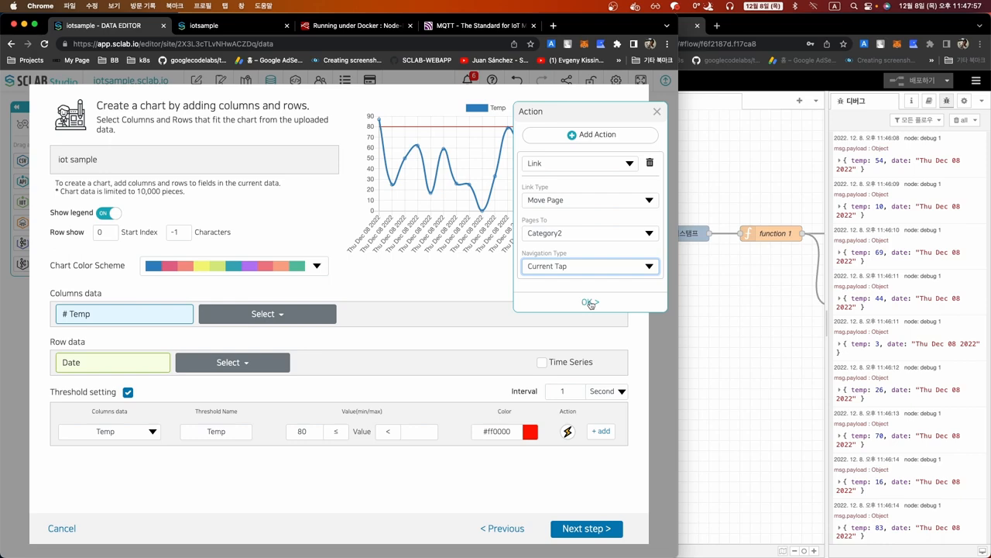
pyautogui.click(591, 303)
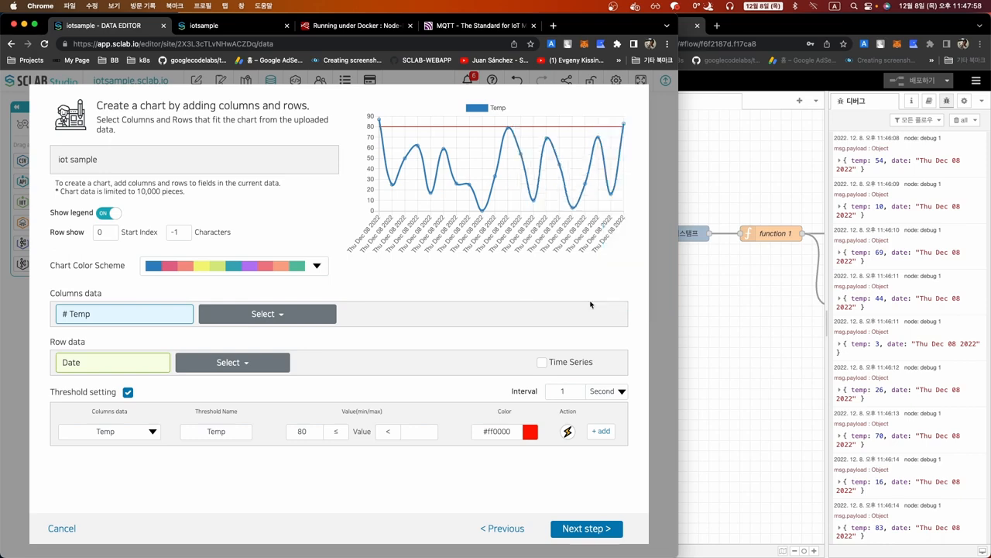
pyautogui.click(576, 531)
# Save the sample temp chart, republish the dashboard, and view the iotsample site
pyautogui.click(577, 532)
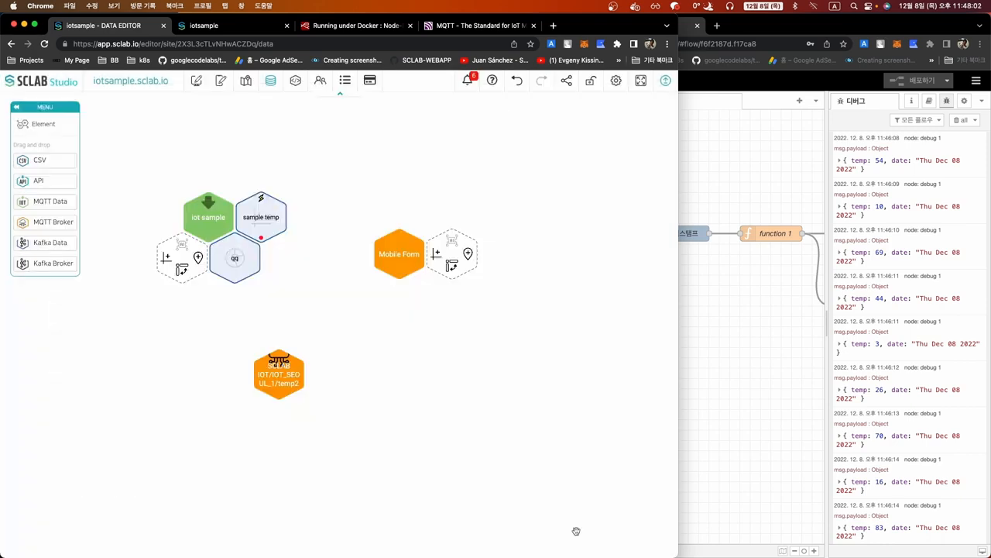
pyautogui.click(663, 82)
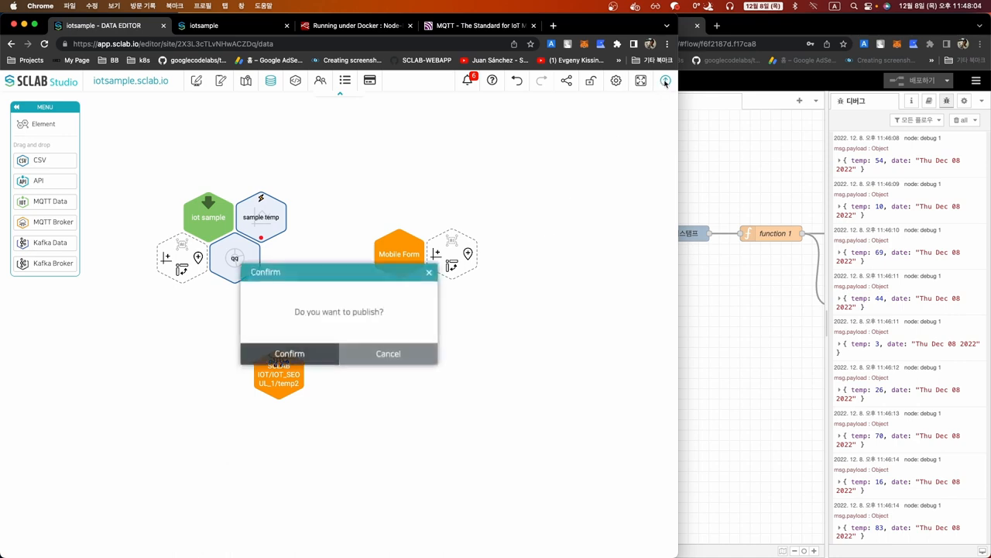
pyautogui.click(307, 354)
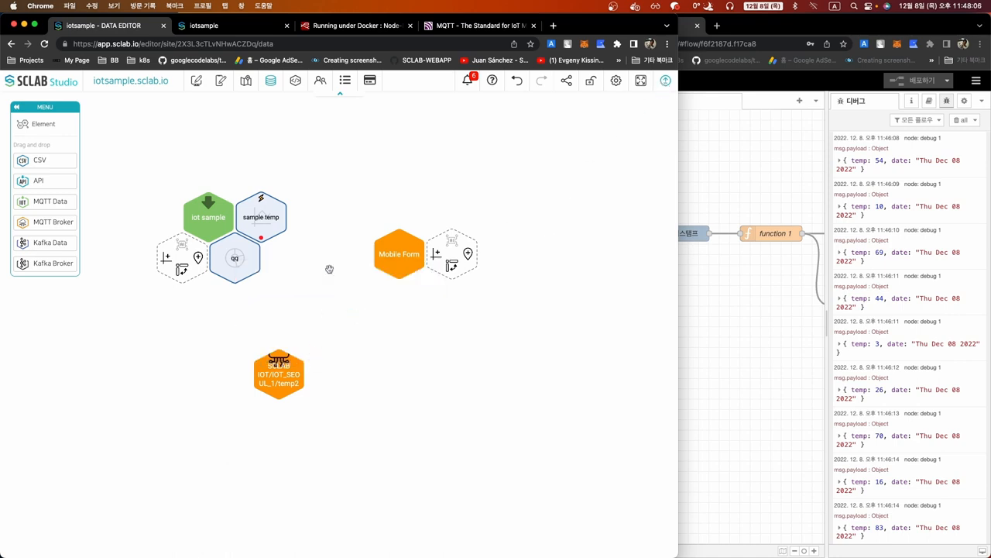
pyautogui.click(214, 30)
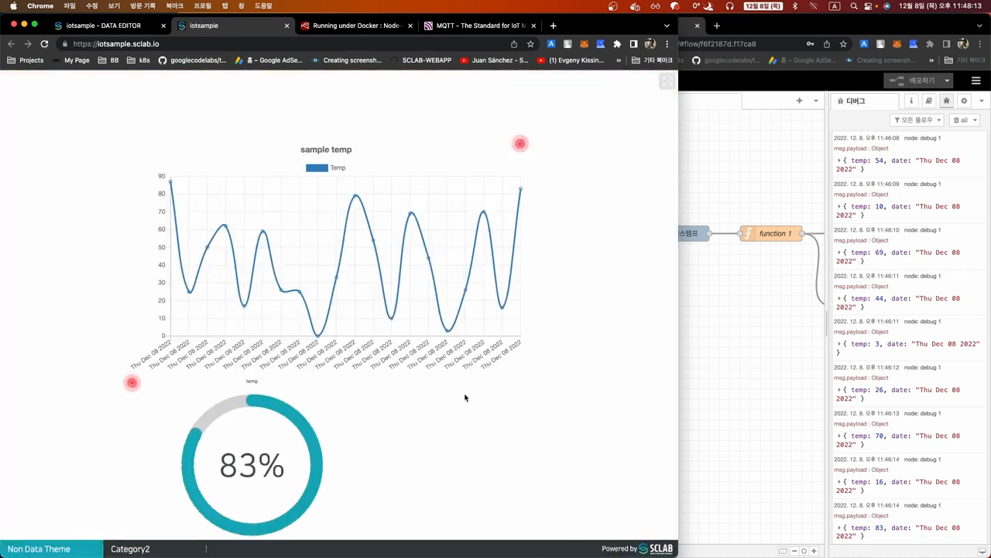
# Inject a temperature reading from Node-RED and check the published dashboard's Non Data Theme page
pyautogui.click(684, 324)
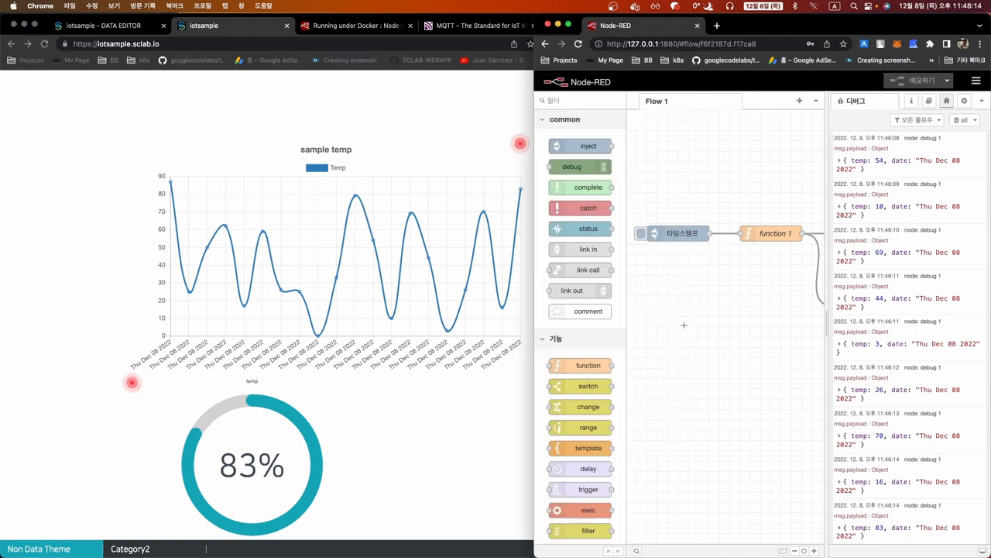
pyautogui.click(640, 234)
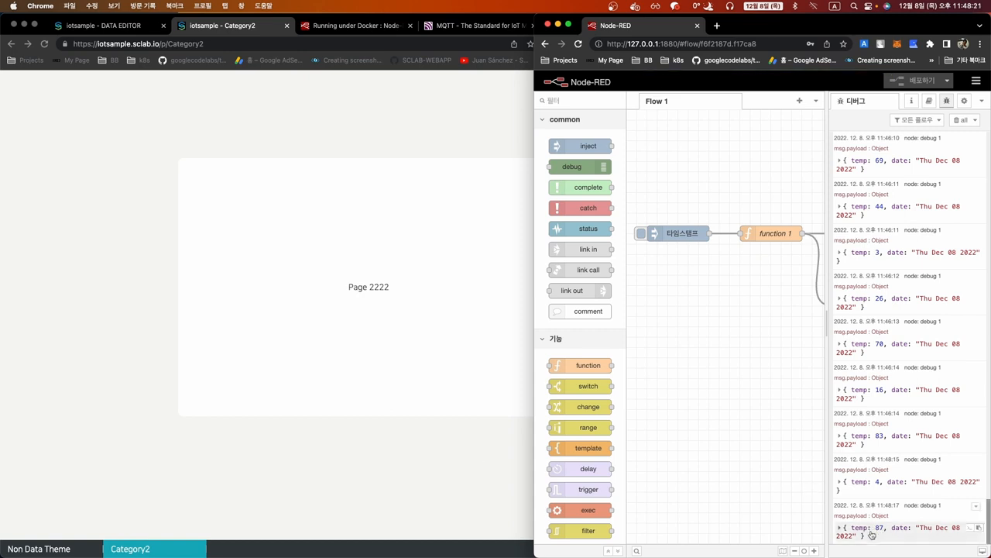
pyautogui.click(379, 454)
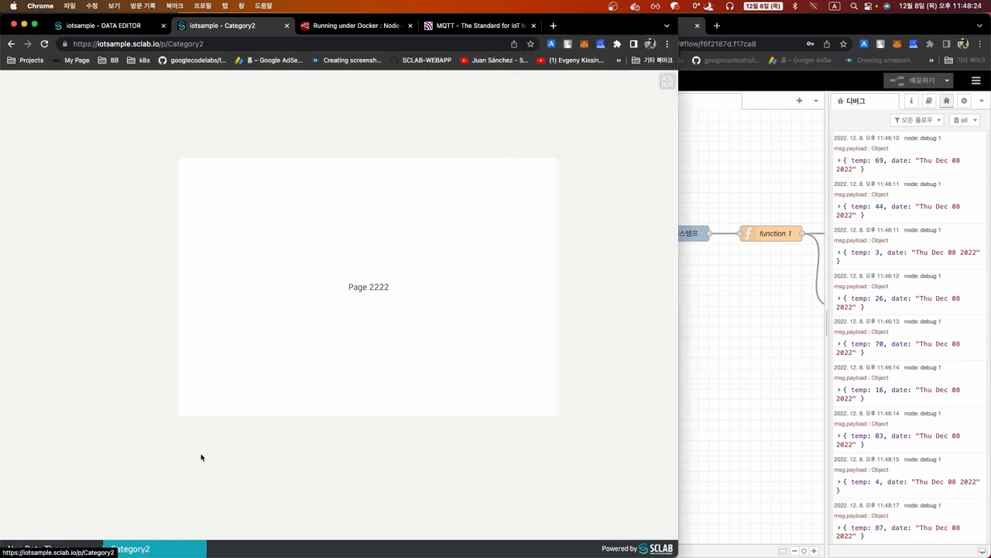
pyautogui.click(34, 549)
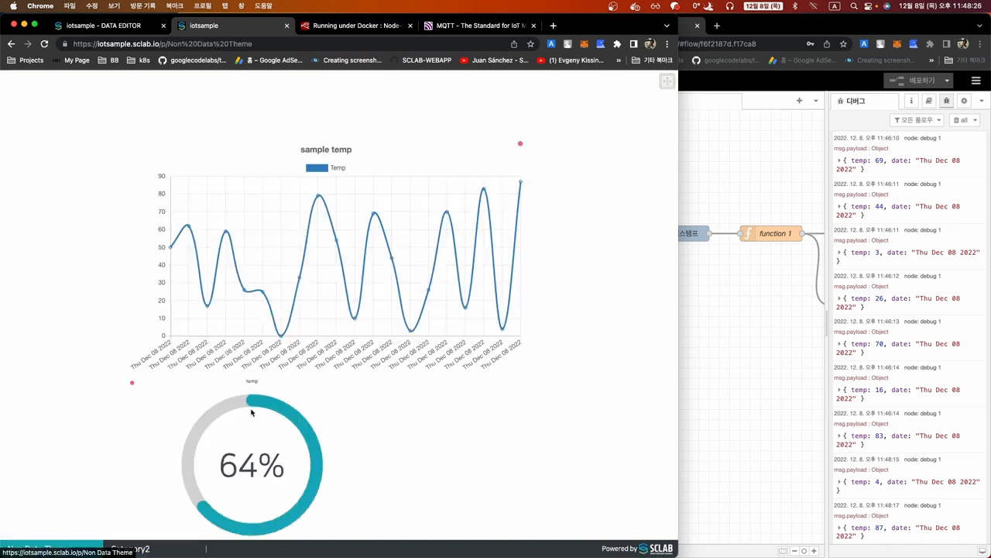
# Send eight more Node-RED readings until the dashboard jumps to Category2, then return to the Data Editor
pyautogui.click(716, 248)
pyautogui.click(642, 238)
pyautogui.click(643, 239)
pyautogui.click(642, 239)
pyautogui.click(642, 238)
pyautogui.click(642, 238)
pyautogui.click(642, 239)
pyautogui.click(642, 238)
pyautogui.click(642, 239)
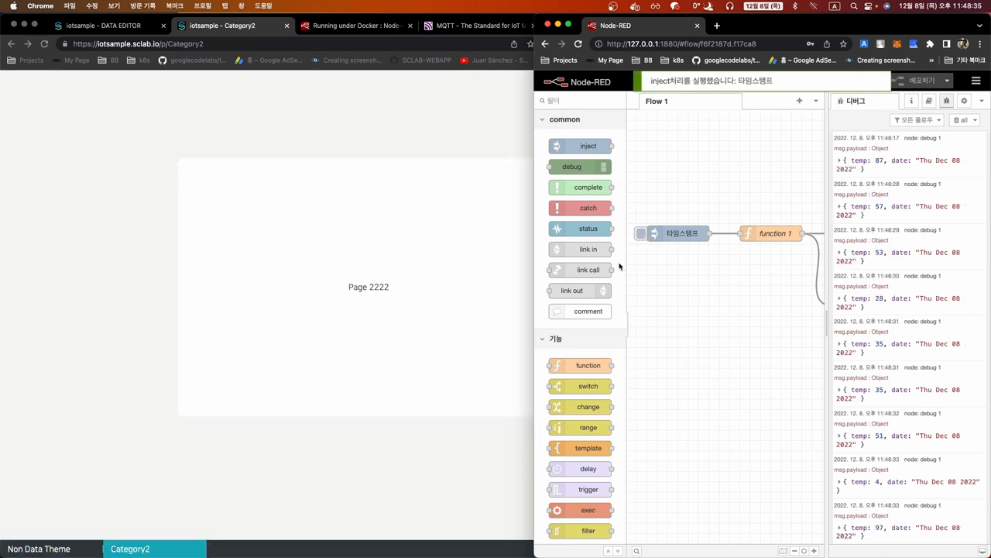
pyautogui.click(262, 442)
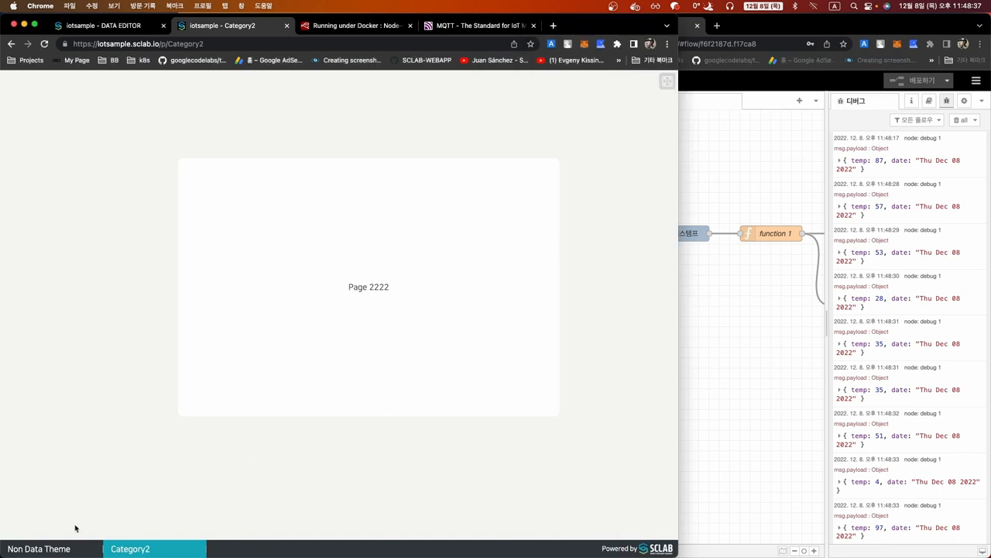
pyautogui.click(60, 547)
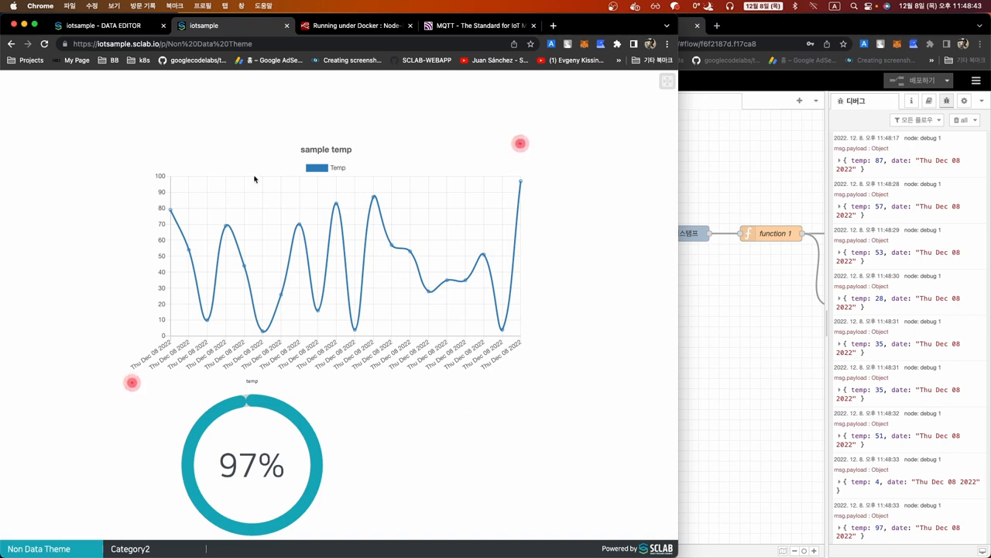
pyautogui.click(115, 27)
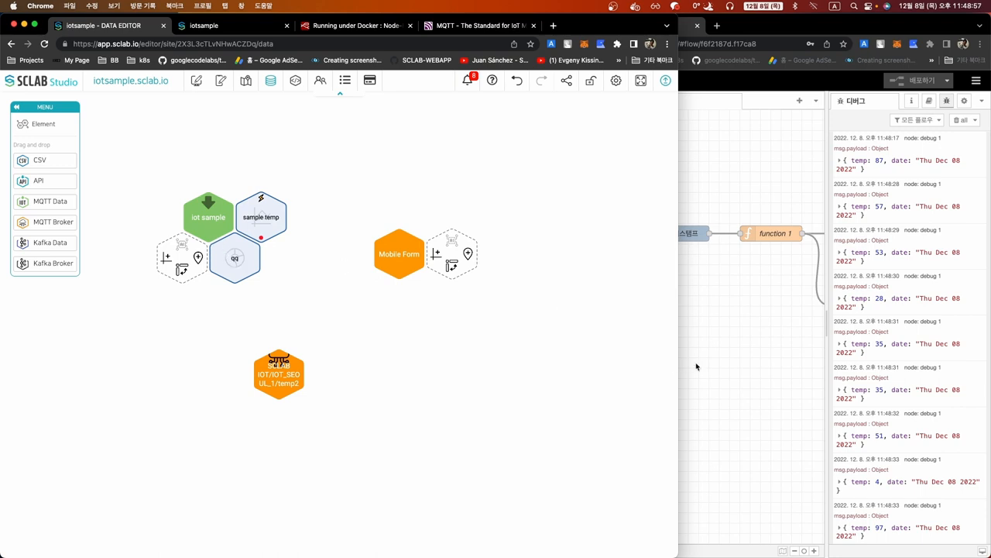
pyautogui.click(723, 364)
pyautogui.moveTo(534, 327); pyautogui.dragTo(264, 327)
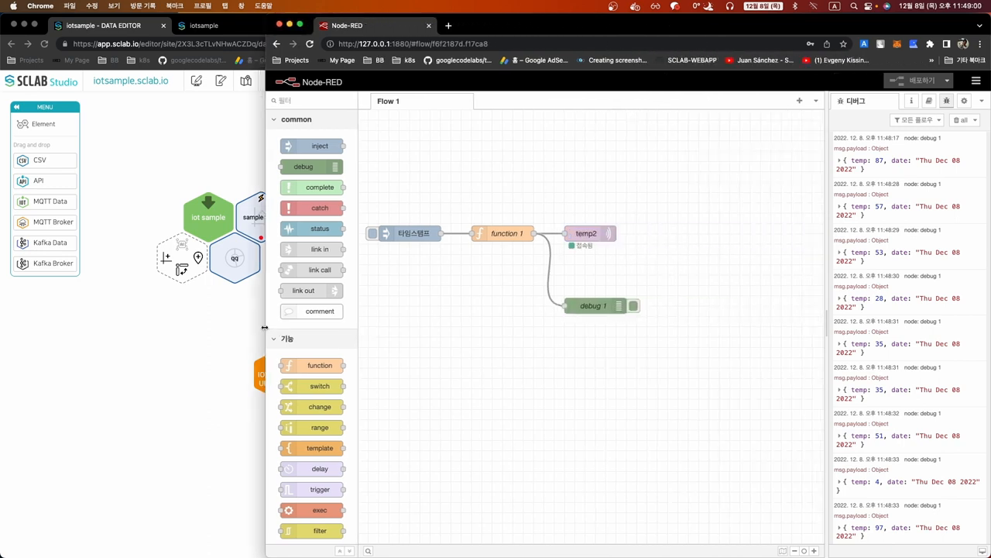
pyautogui.scroll(-1, 433, 359)
pyautogui.rightClick(482, 361)
pyautogui.click(437, 333)
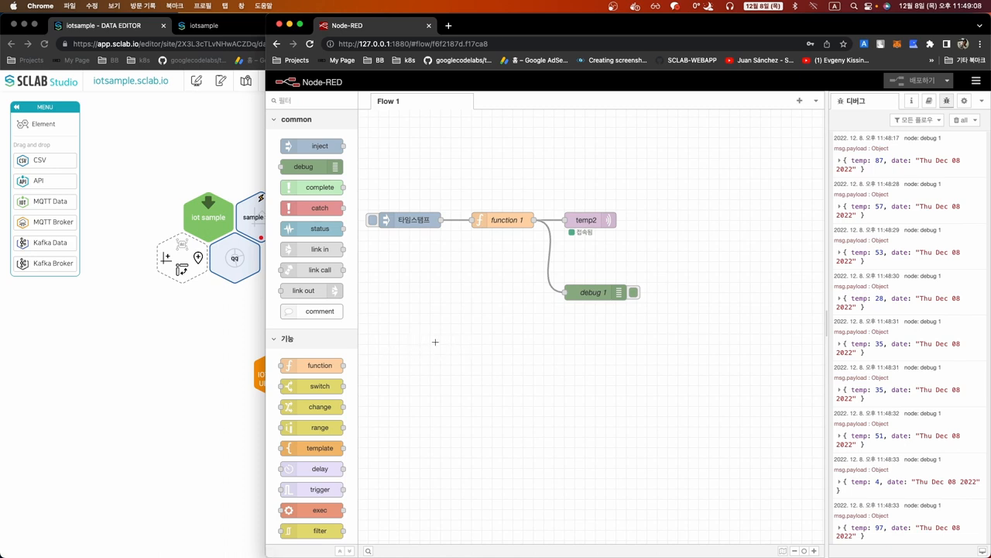
pyautogui.scroll(-9, 312, 362)
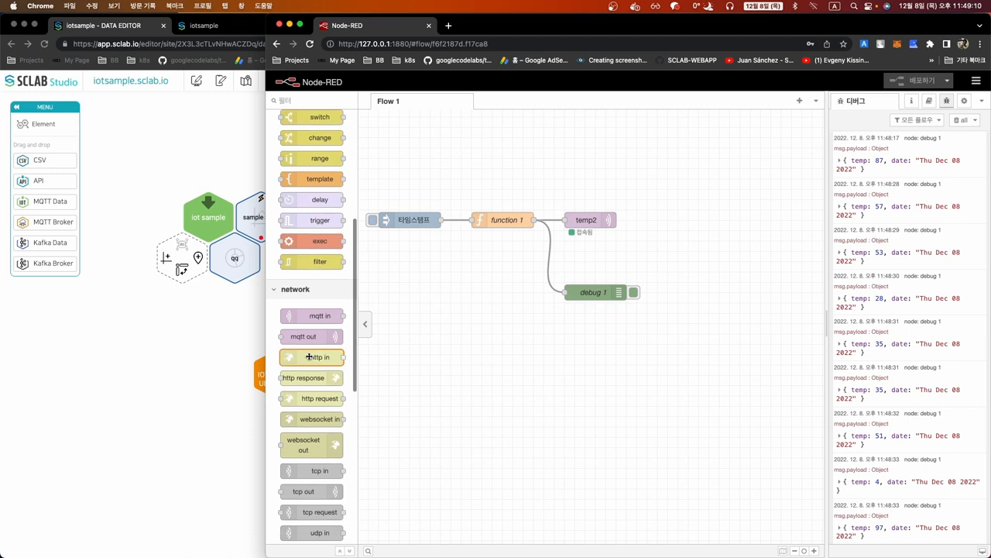
pyautogui.scroll(-8, 312, 362)
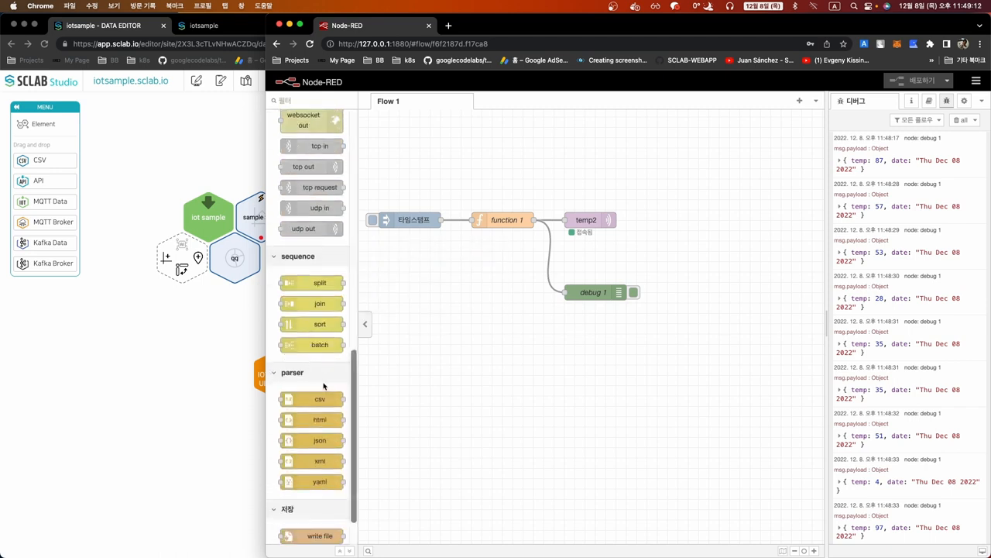
pyautogui.scroll(15, 325, 382)
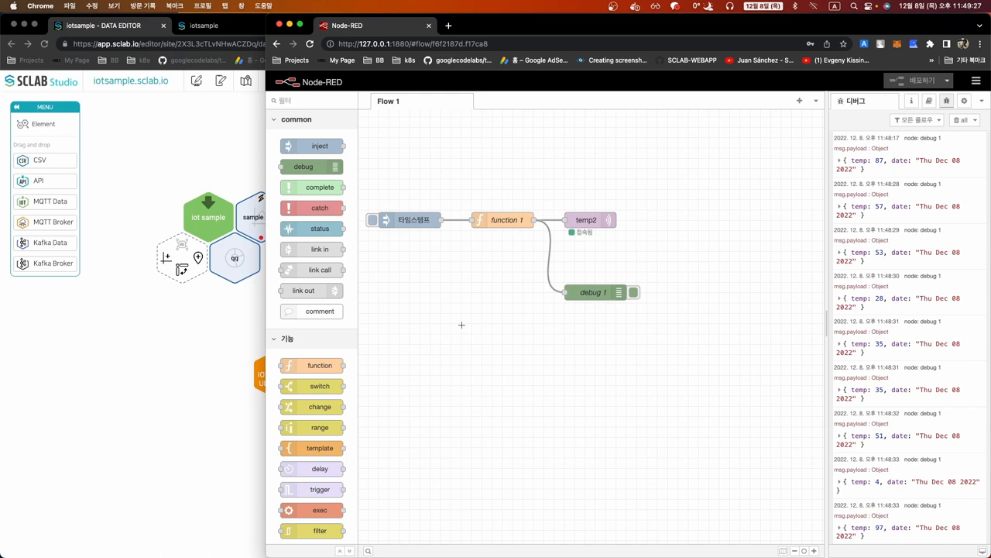
pyautogui.click(179, 333)
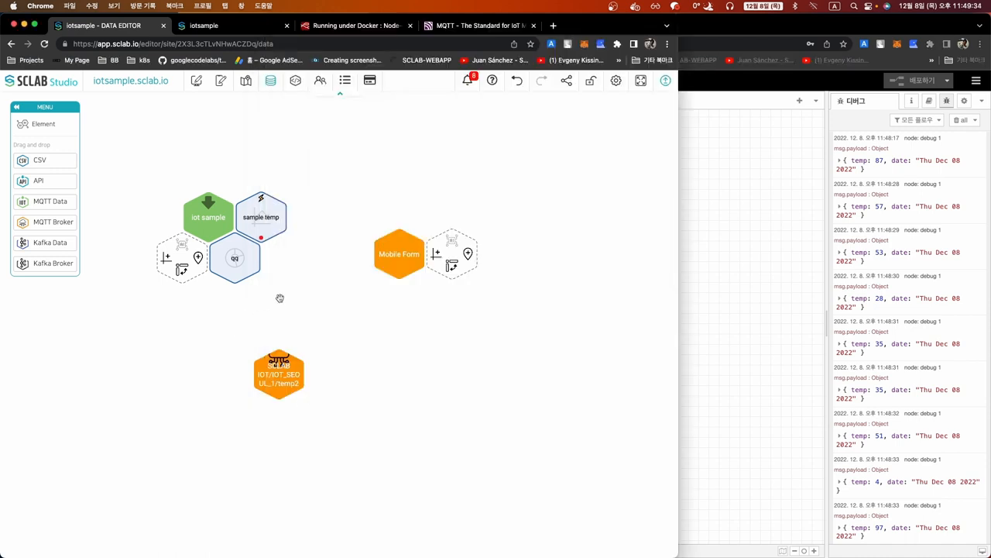
# In the Page Editor, view the Temp: 87 alarm's details in the alarm history, then close both panels
pyautogui.click(196, 81)
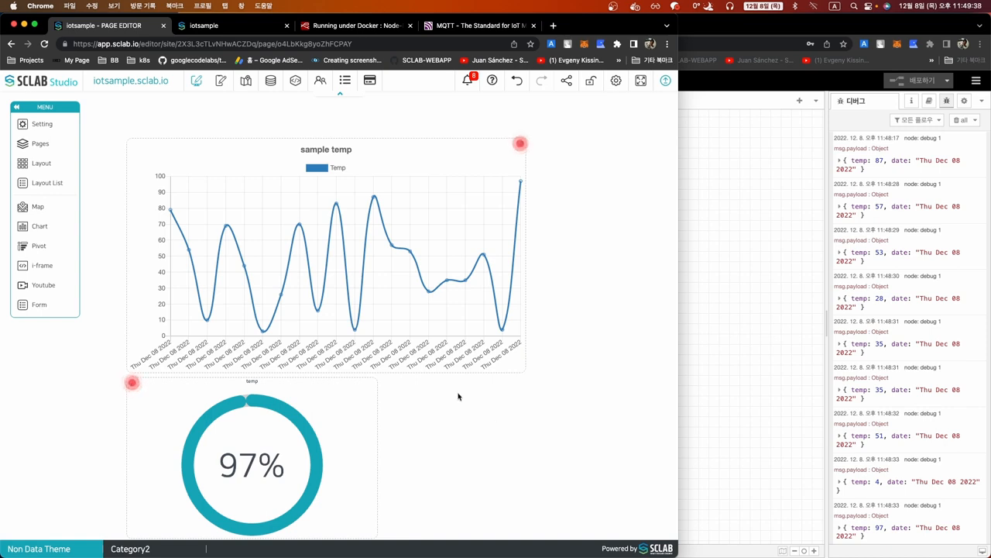
pyautogui.click(468, 80)
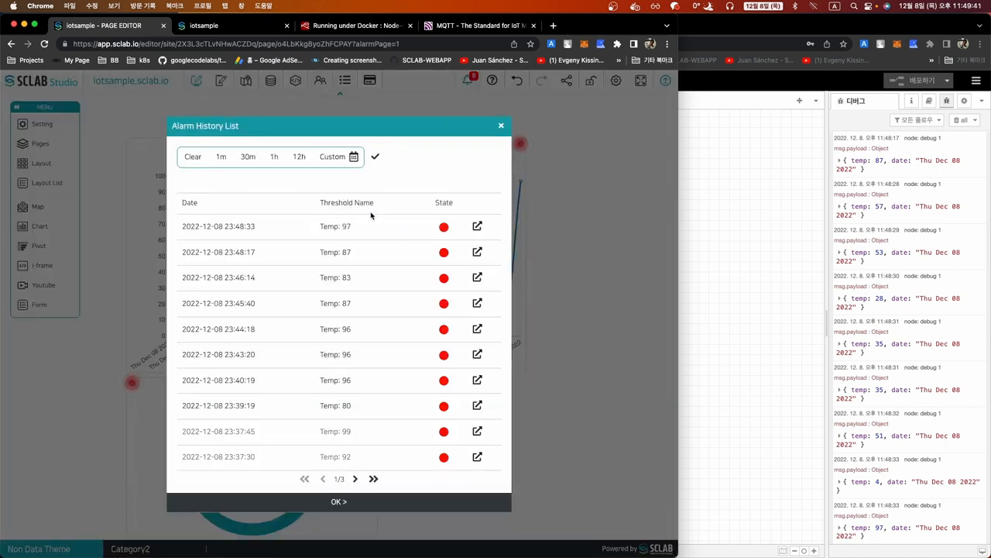
pyautogui.click(478, 254)
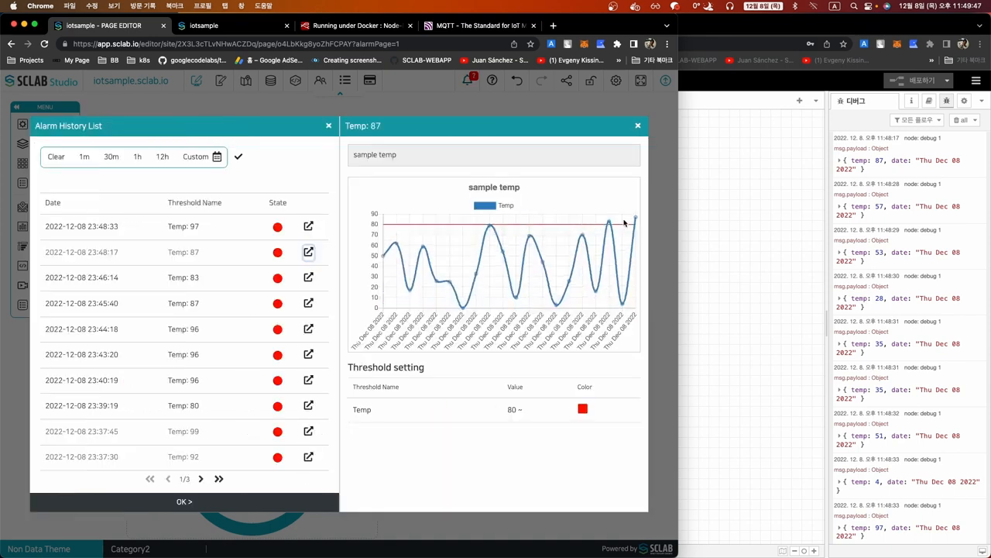
pyautogui.click(638, 127)
pyautogui.click(505, 127)
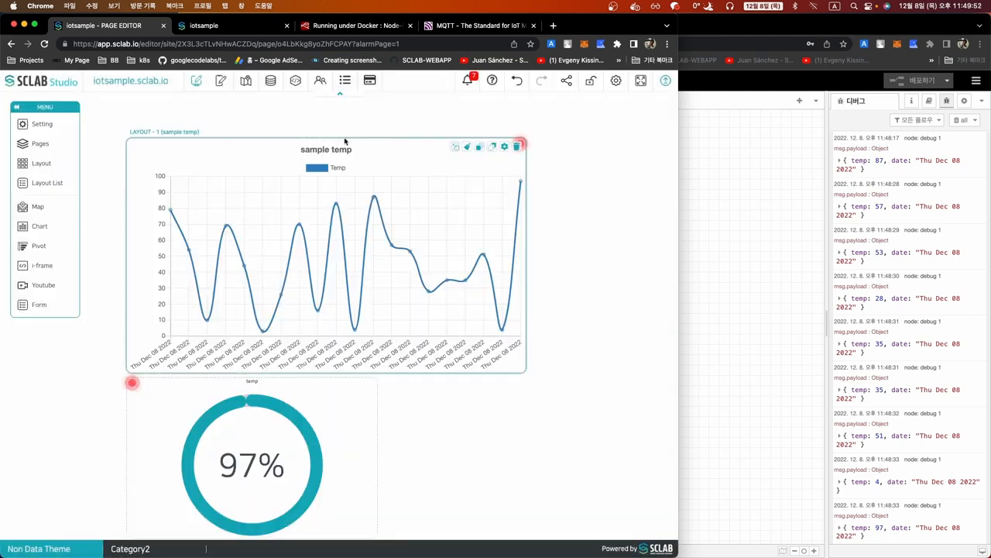